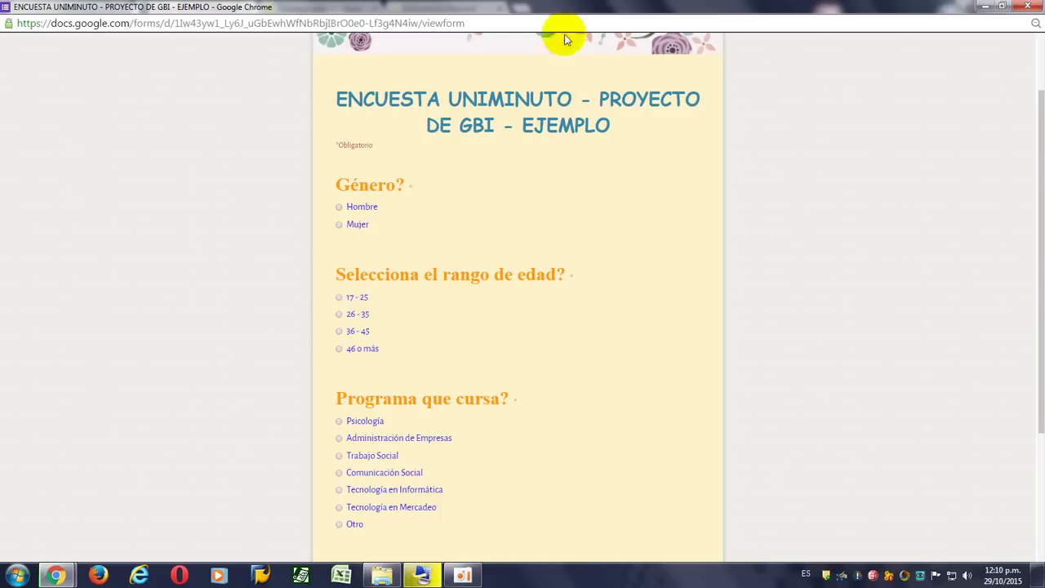
# Submit the survey with the answers Hombre, 46 o más, Trabajo Social and Medellín, and close its window.
pyautogui.click(340, 207)
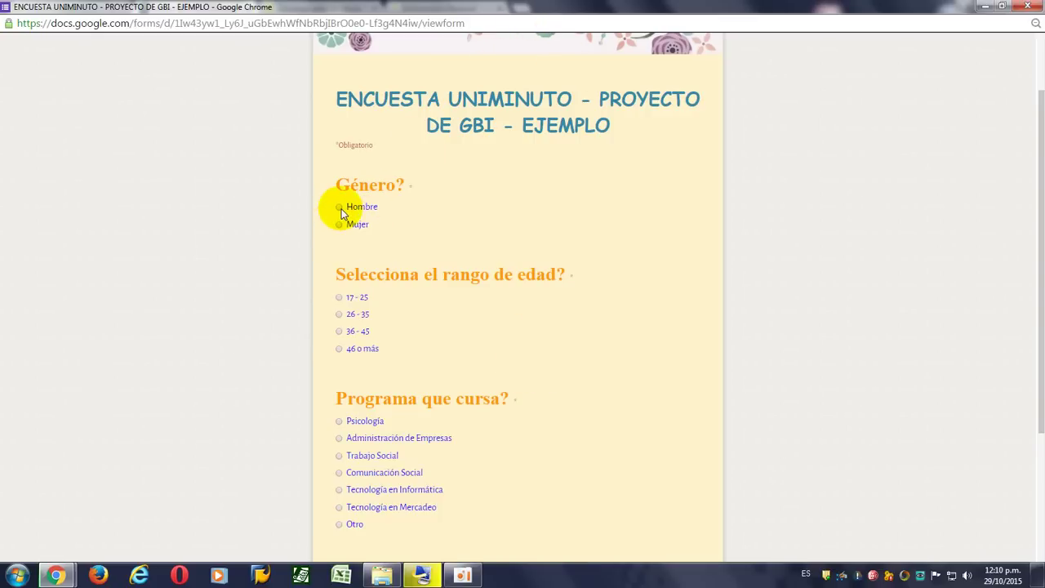
pyautogui.click(340, 349)
pyautogui.scroll(-1, 490, 458)
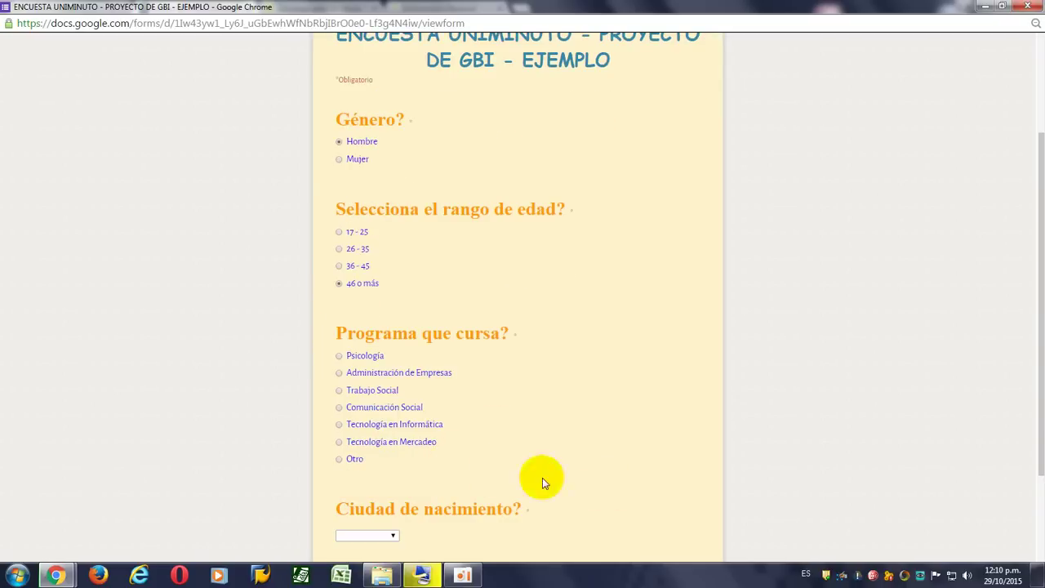
pyautogui.click(340, 393)
pyautogui.scroll(-2, 408, 455)
pyautogui.click(366, 415)
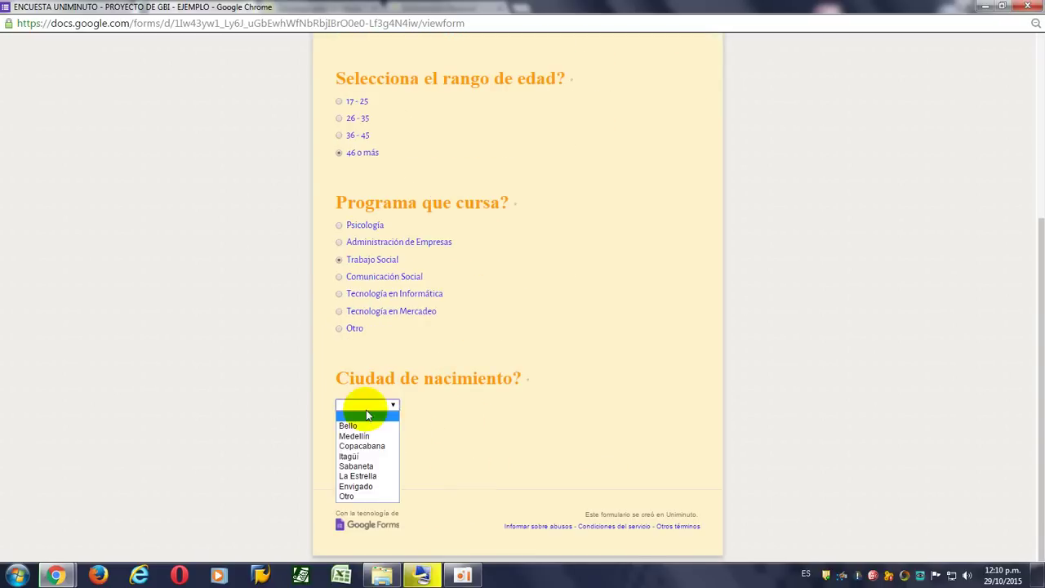
pyautogui.click(357, 436)
pyautogui.click(361, 459)
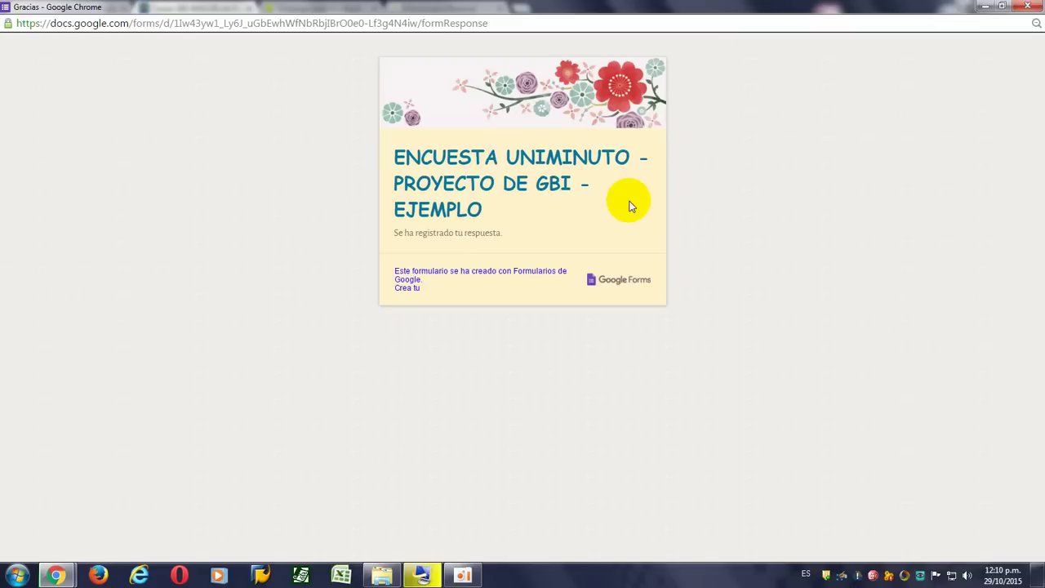
pyautogui.click(1028, 7)
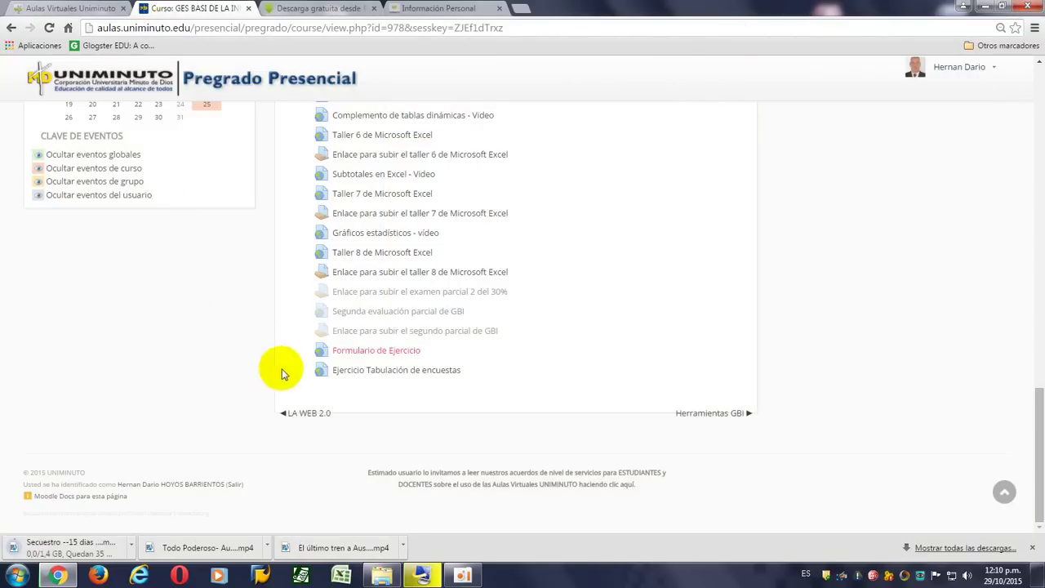
# Open the Ejercicio Tabulación de encuestas resource, signing in with the prefilled institutional credentials, and maximize its window.
pyautogui.click(384, 373)
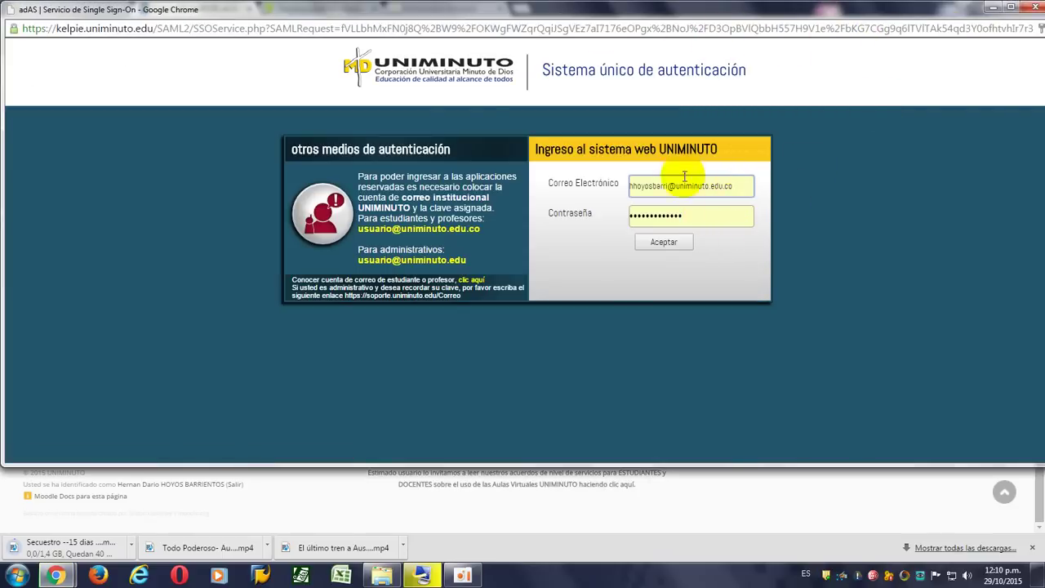
pyautogui.tripleClick(732, 193)
pyautogui.click(781, 186)
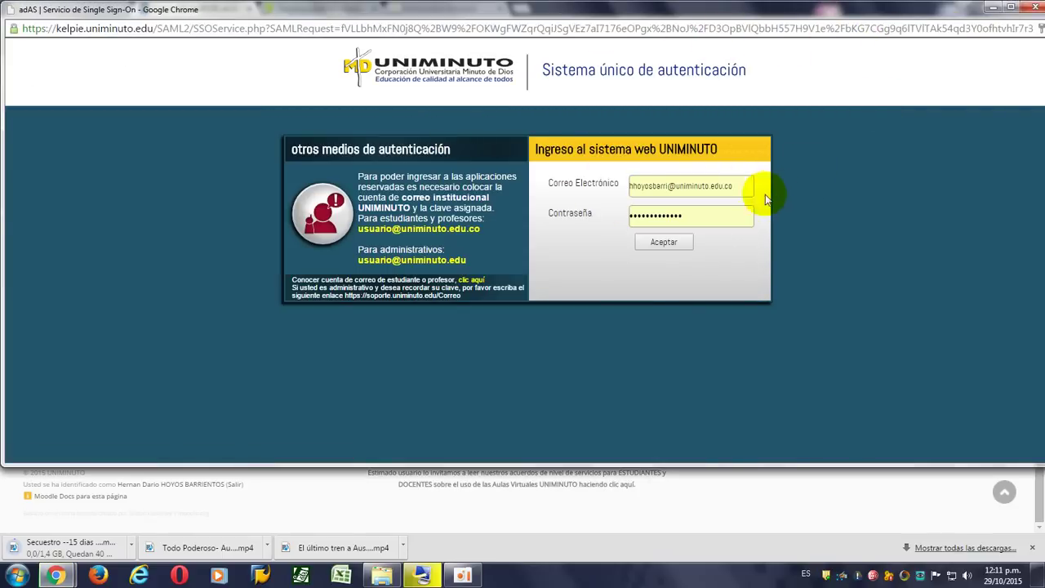
pyautogui.click(664, 243)
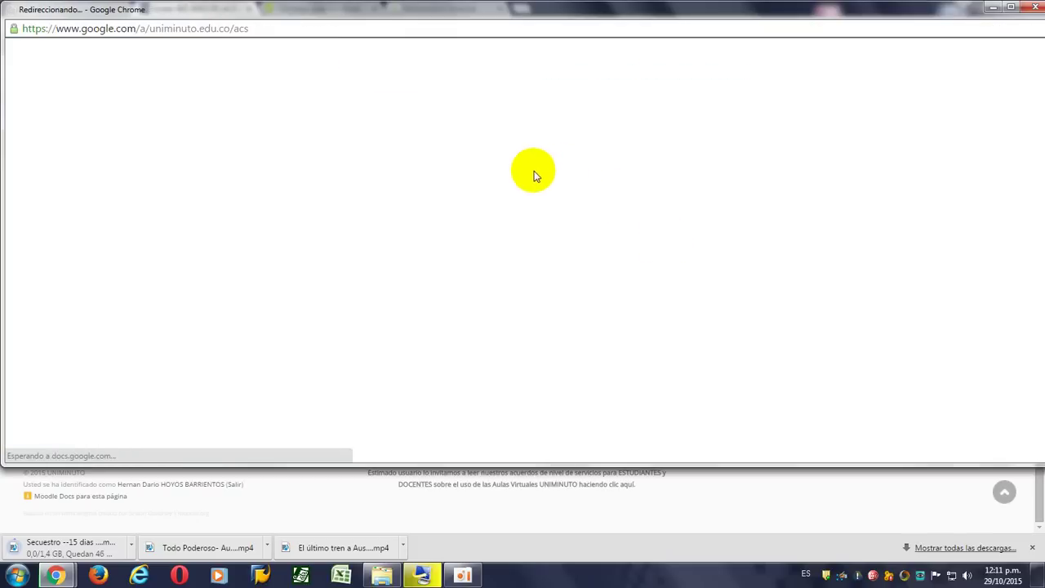
pyautogui.click(1011, 10)
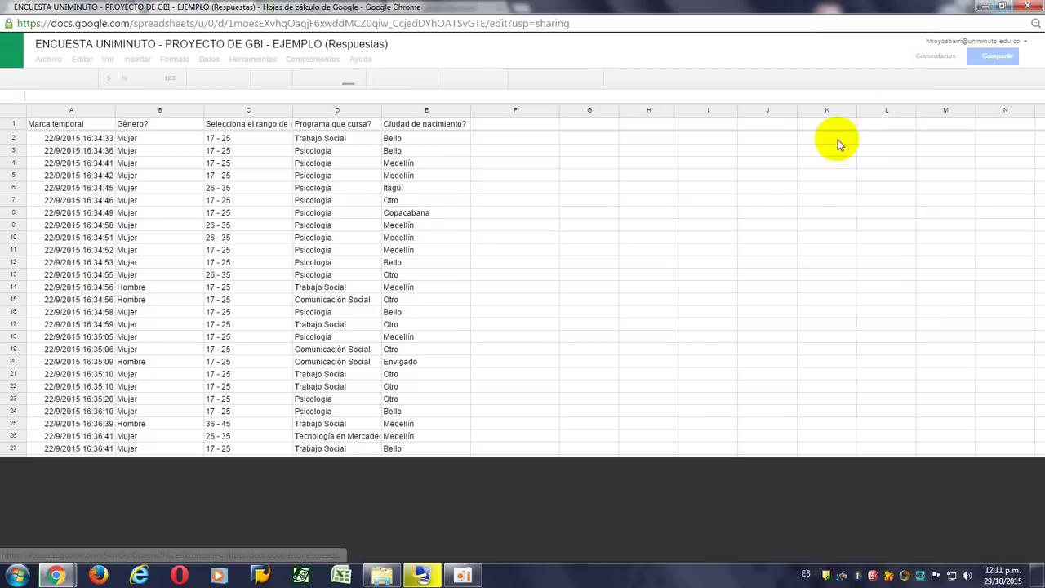
# Examine the survey response rows down to the last entry and return to the first ones.
pyautogui.click(63, 143)
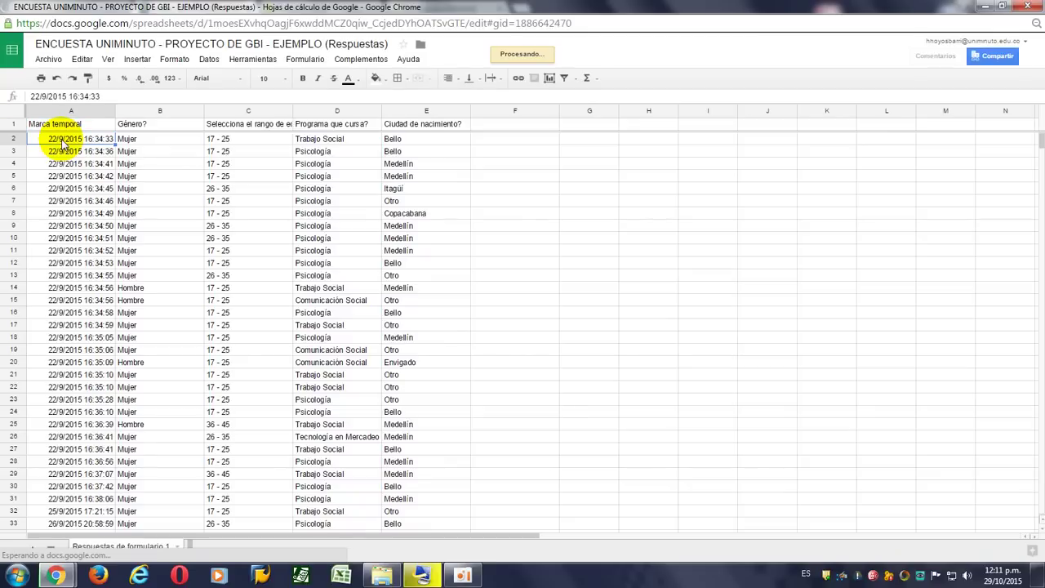
pyautogui.press('Down')
pyautogui.press('Down')
pyautogui.press('Down')
pyautogui.press('Down')
pyautogui.press('Down')
pyautogui.press('Down')
pyautogui.press('Down')
pyautogui.press('Down')
pyautogui.press('Down')
pyautogui.press('Down')
pyautogui.press('Down')
pyautogui.press('Down')
pyautogui.press('Down')
pyautogui.press('Down')
pyautogui.press('Down')
pyautogui.press('Down')
pyautogui.press('Down')
pyautogui.press('Down')
pyautogui.press('Down')
pyautogui.press('Down')
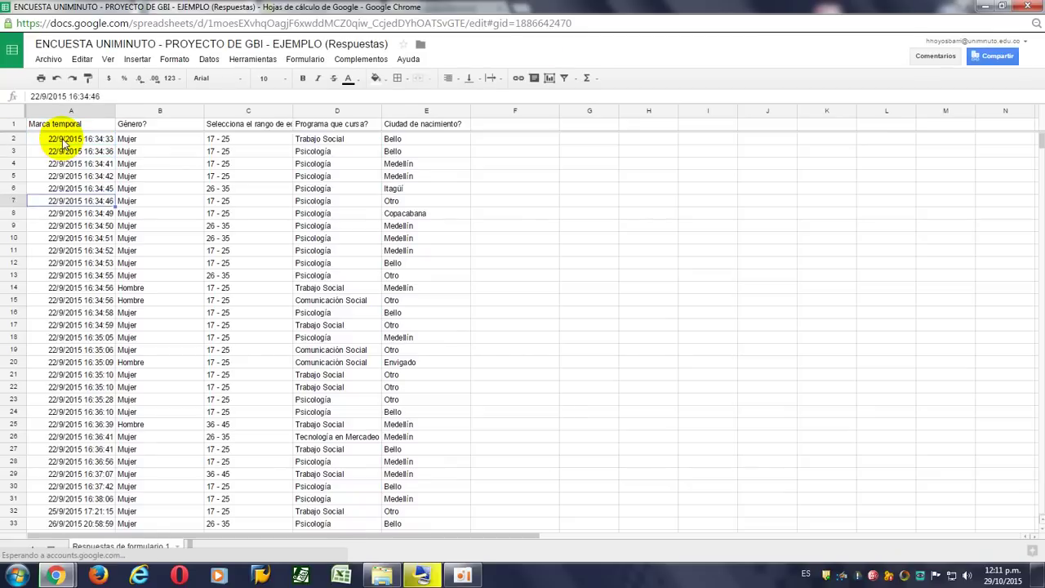
pyautogui.press('Down')
pyautogui.press('Down')
pyautogui.press('Down')
pyautogui.press('Down')
pyautogui.press('Down')
pyautogui.press('Down')
pyautogui.press('Down')
pyautogui.press('Down')
pyautogui.press('Down')
pyautogui.press('Down')
pyautogui.press('Down')
pyautogui.press('Down')
pyautogui.press('Down')
pyautogui.press('Down')
pyautogui.press('Down')
pyautogui.press('Down')
pyautogui.press('Down')
pyautogui.press('Down')
pyautogui.press('Down')
pyautogui.press('Down')
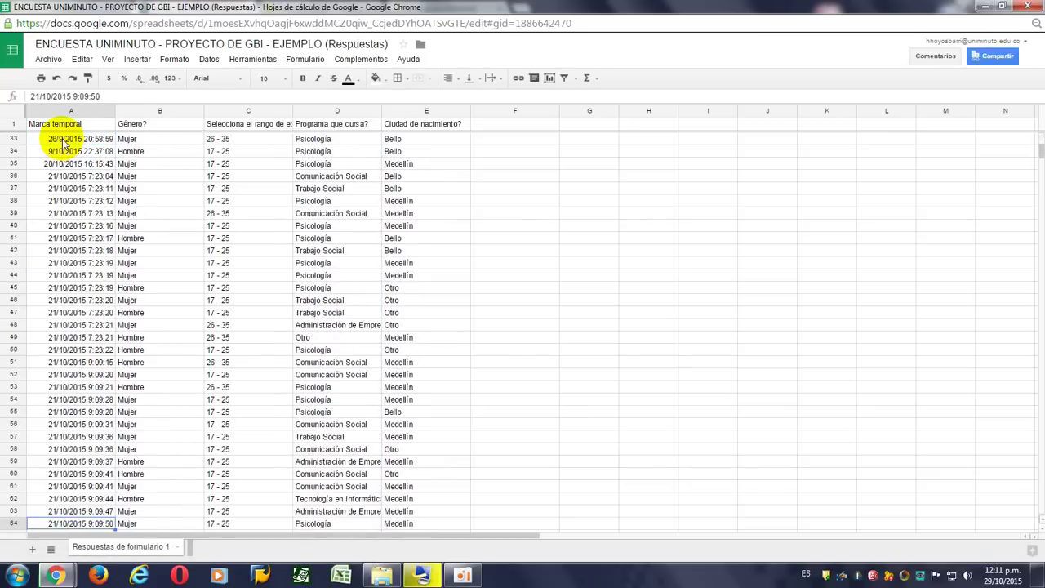
pyautogui.press('Down')
pyautogui.press('Down')
pyautogui.press('Down')
pyautogui.press('Down')
pyautogui.press('Down')
pyautogui.press('Down')
pyautogui.press('Down')
pyautogui.press('Down')
pyautogui.press('Down')
pyautogui.press('Down')
pyautogui.press('Down')
pyautogui.press('Down')
pyautogui.press('Down')
pyautogui.press('Down')
pyautogui.press('Down')
pyautogui.press('Down')
pyautogui.press('Down')
pyautogui.press('Down')
pyautogui.press('Down')
pyautogui.press('Down')
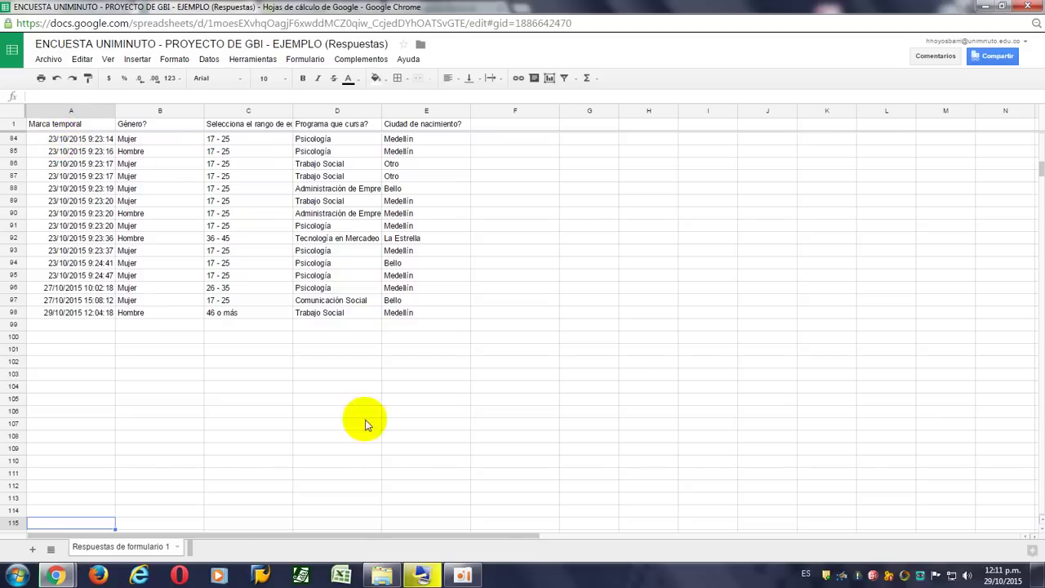
pyautogui.scroll(6, 401, 483)
pyautogui.scroll(20, 401, 483)
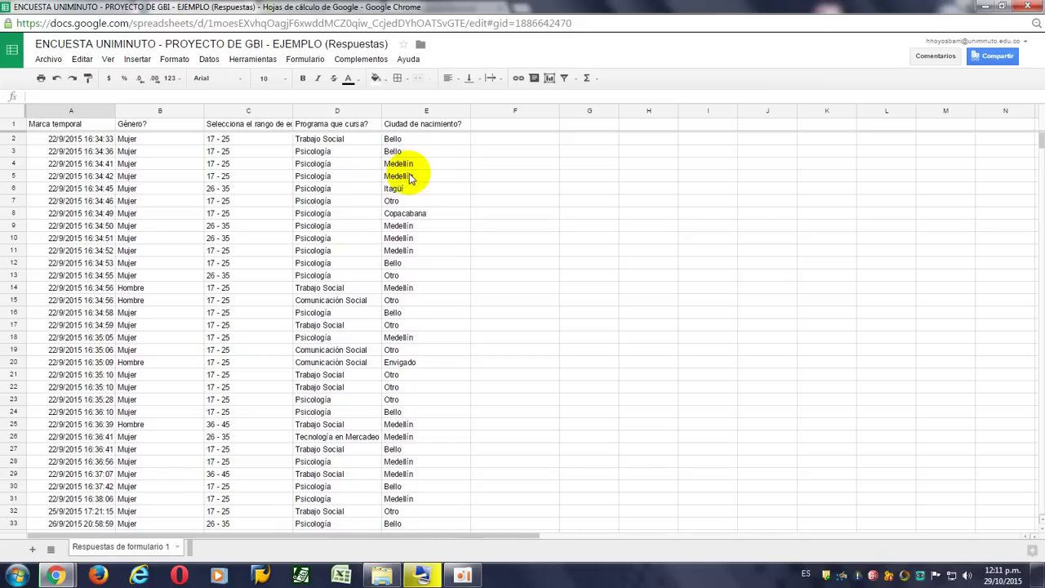
# Download the responses spreadsheet as Microsoft Excel (.xlsx) and open the downloaded file in Excel.
pyautogui.click(48, 60)
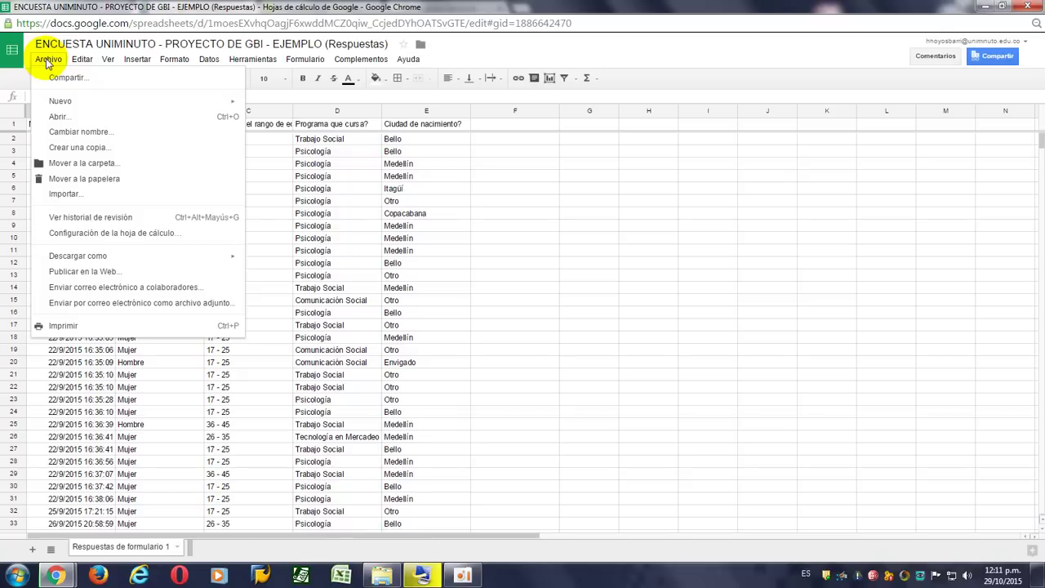
pyautogui.moveTo(78, 260)
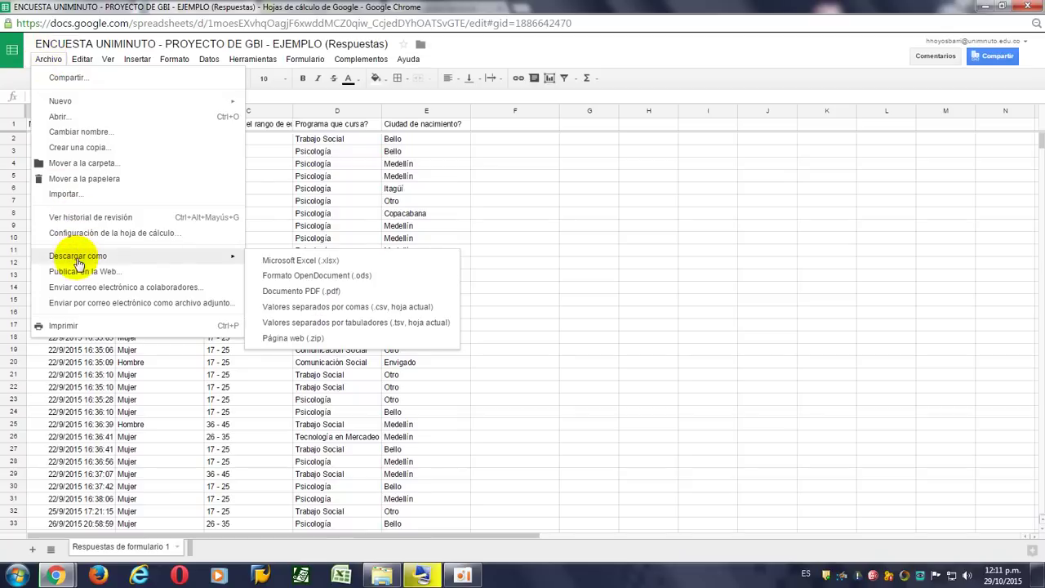
pyautogui.click(302, 262)
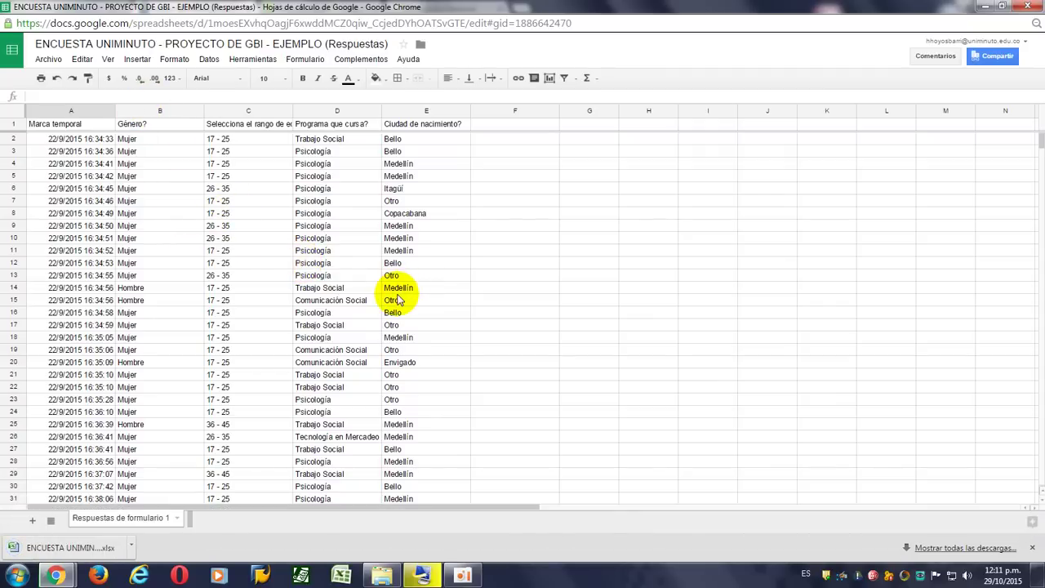
pyautogui.click(38, 553)
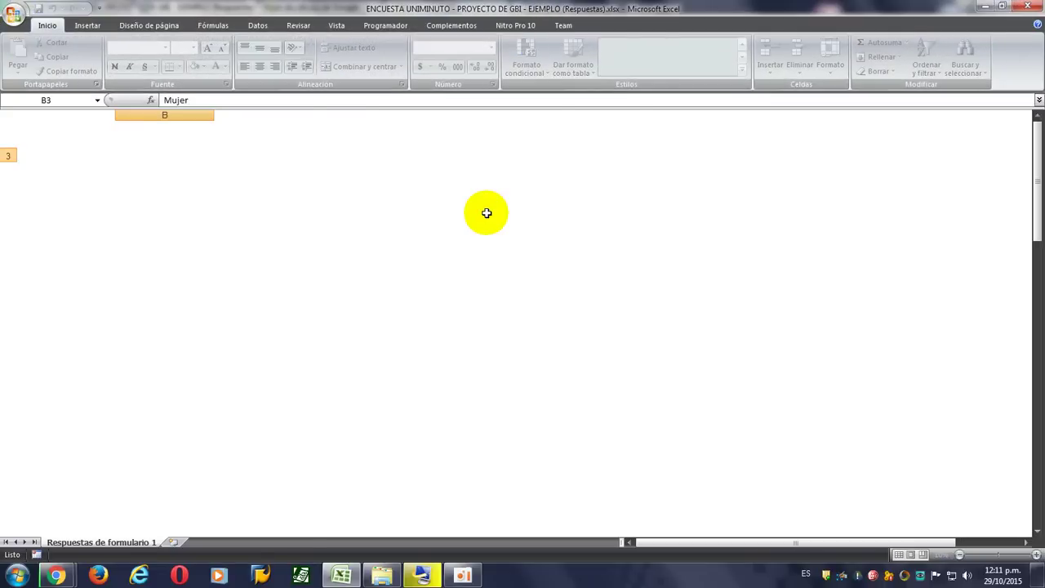
# Delete the Marca temporal column from the Respuestas de formulario 1 sheet.
pyautogui.click(102, 197)
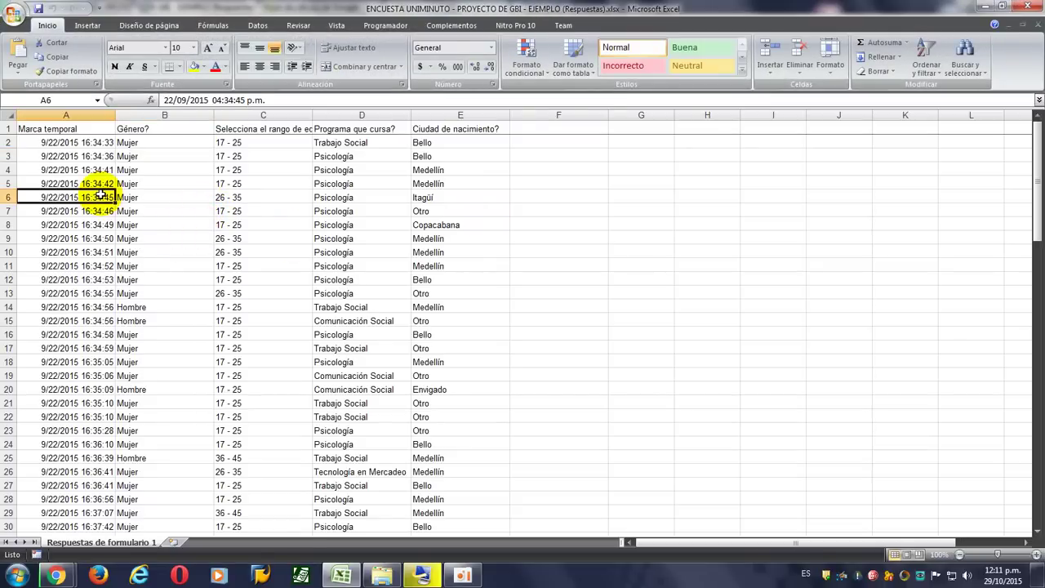
pyautogui.click(70, 115)
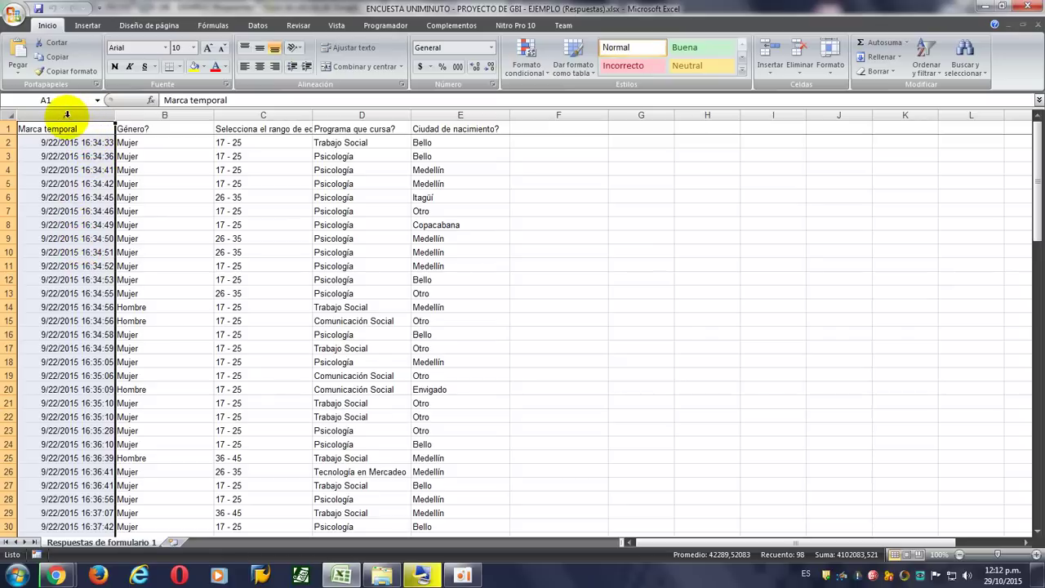
pyautogui.hotkey('ctrl', '-')
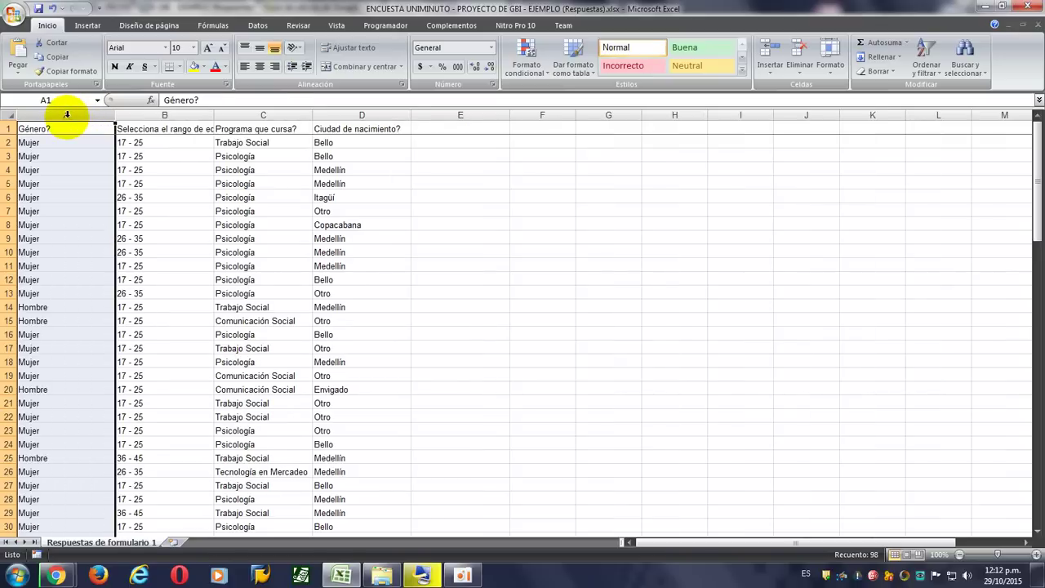
pyautogui.click(159, 226)
pyautogui.click(89, 197)
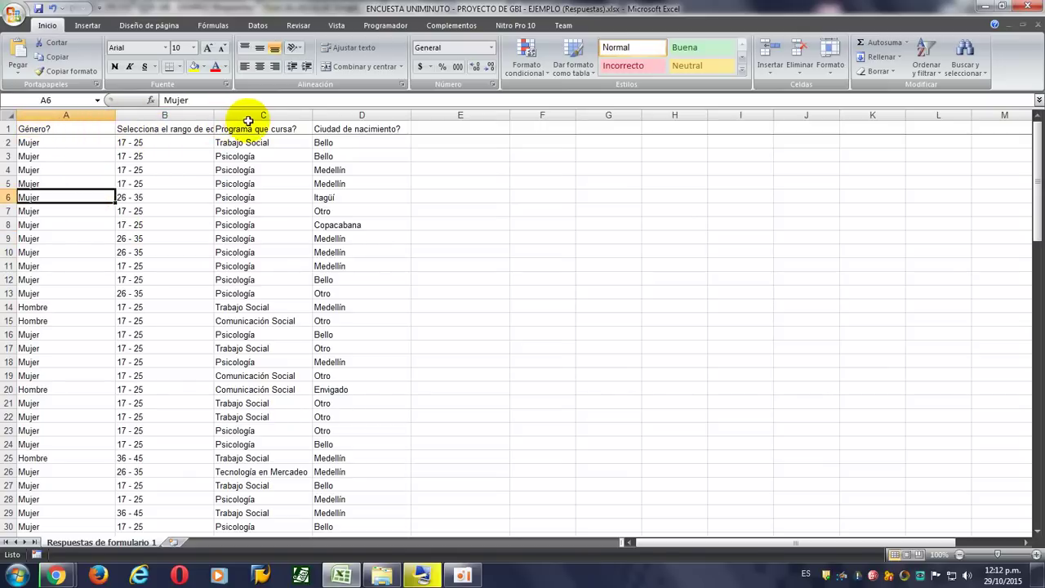
pyautogui.click(206, 334)
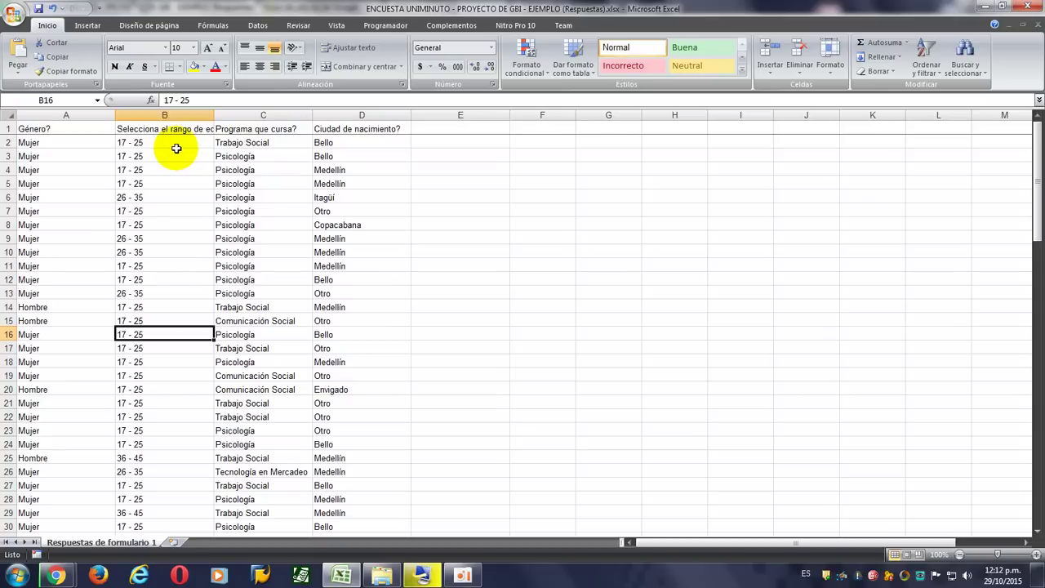
# Add a new worksheet after Respuestas de formulario 1 and name it Resultados.
pyautogui.click(173, 542)
pyautogui.doubleClick(178, 542)
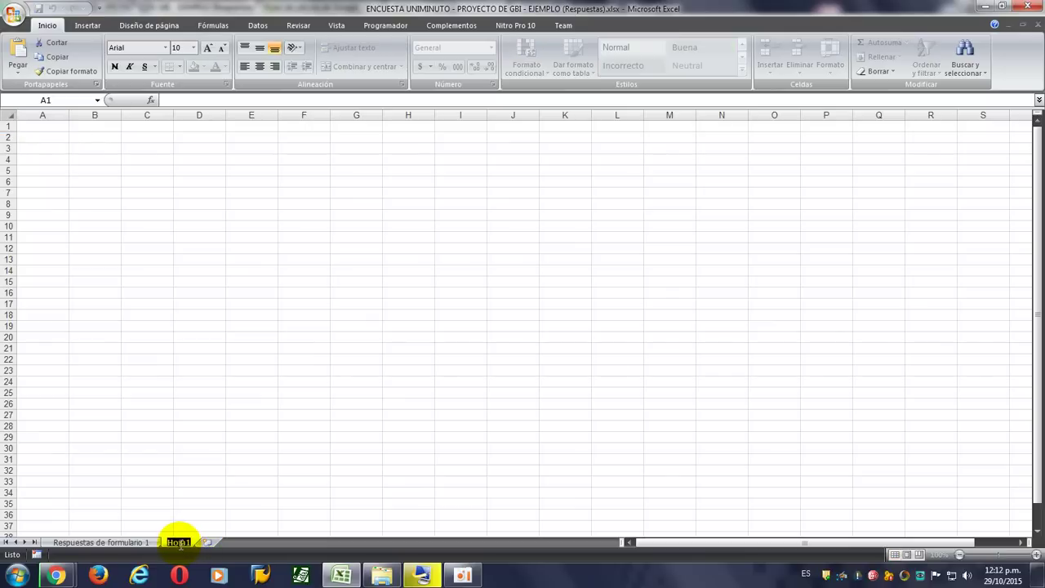
pyautogui.write('Resultados')
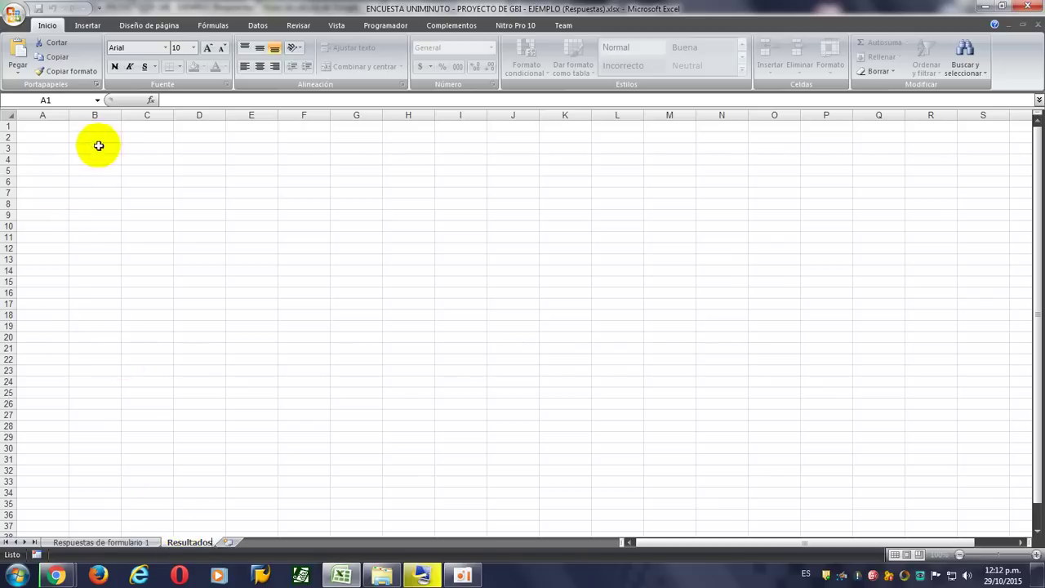
pyautogui.click(98, 245)
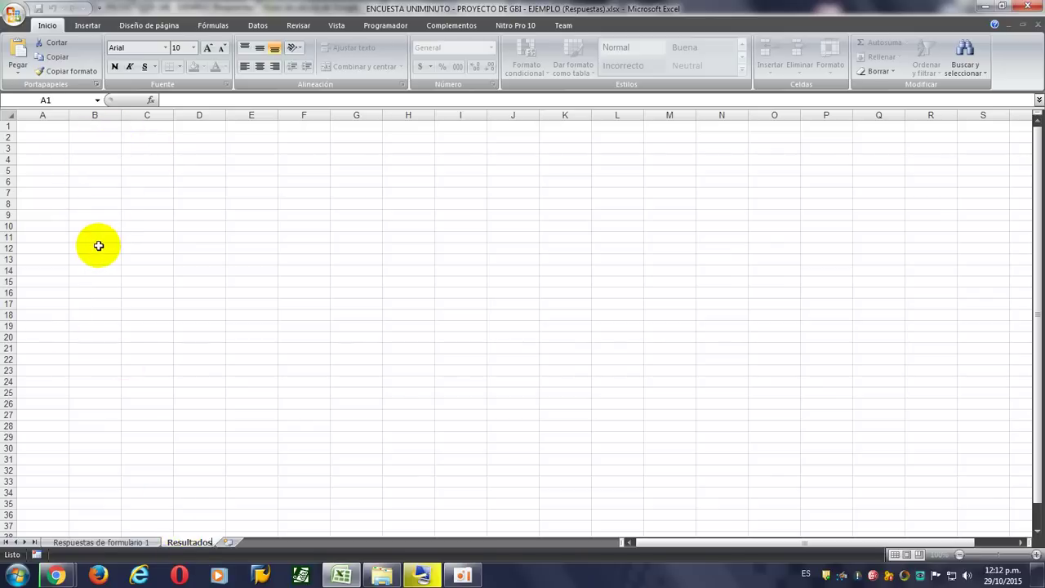
pyautogui.click(98, 245)
# Enter the header Género in cell A1 and Cantidad in cell B1 of the Resultados sheet.
pyautogui.keyDown('ctrl'); pyautogui.scroll(9, 103, 234); pyautogui.keyUp('ctrl')
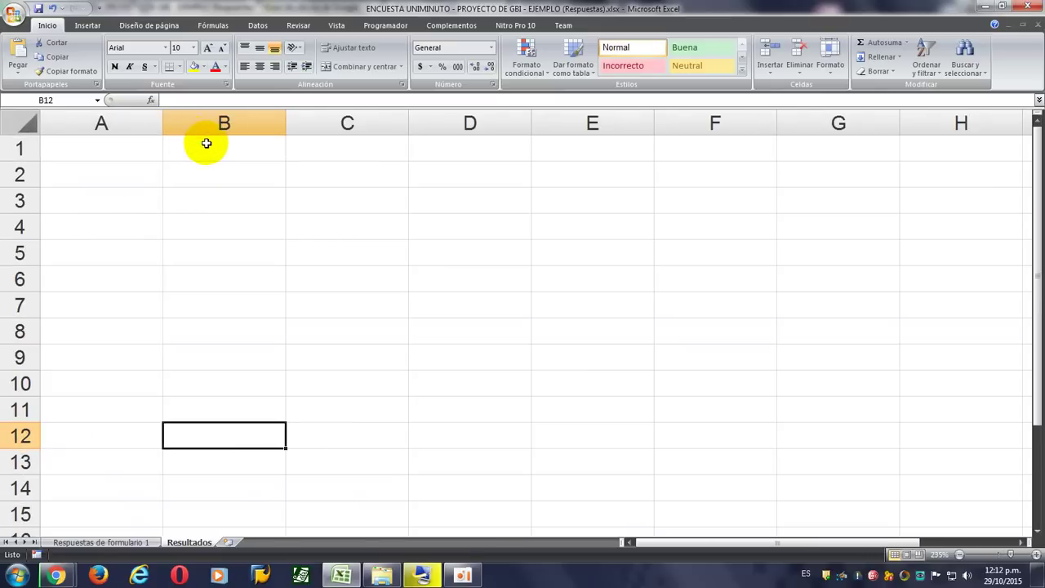
pyautogui.click(206, 143)
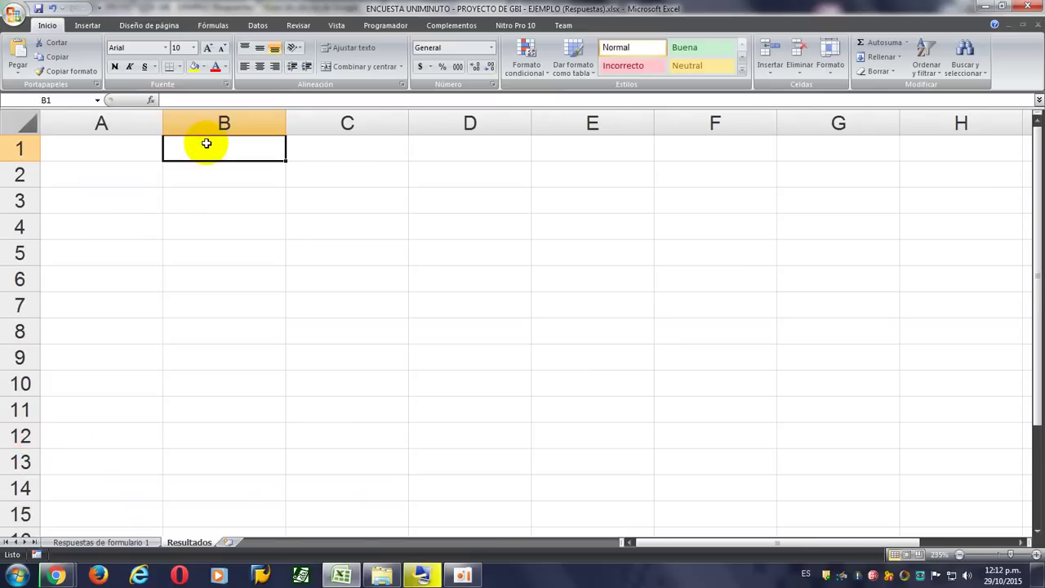
pyautogui.press('Left')
pyautogui.write('Géner')
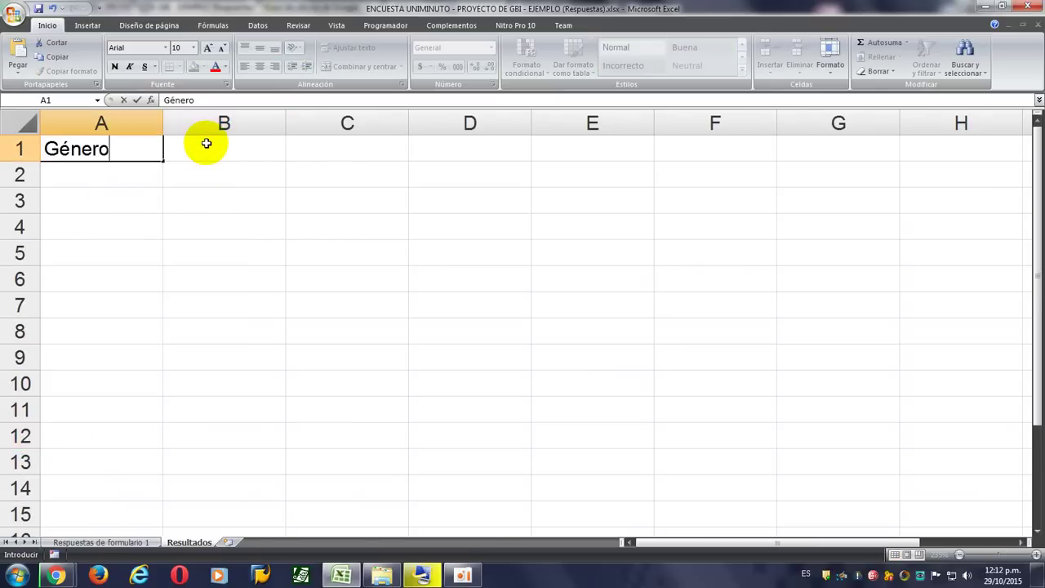
pyautogui.press('Return')
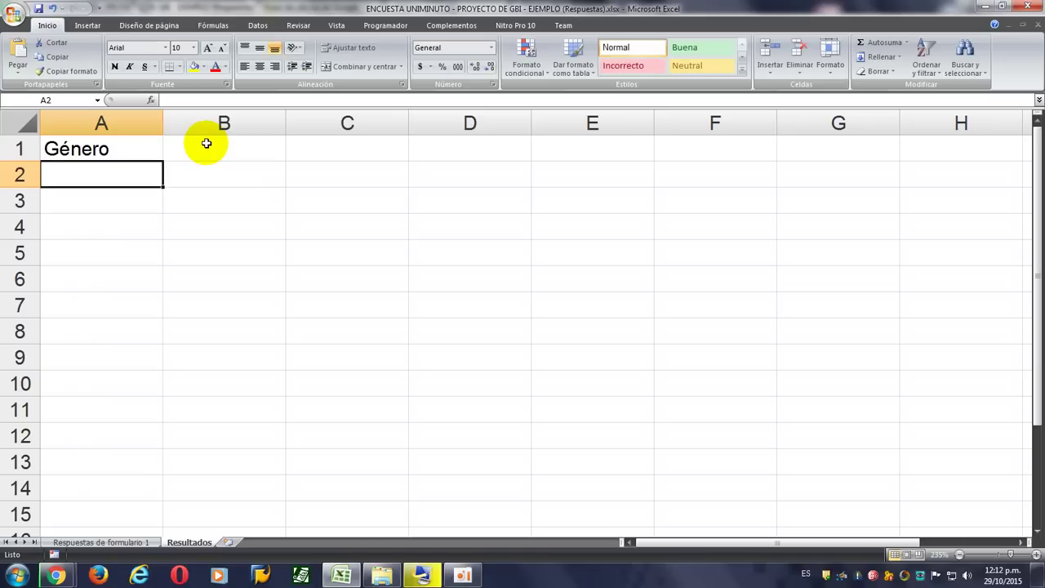
pyautogui.press('Up')
pyautogui.press('Right')
pyautogui.write('Res')
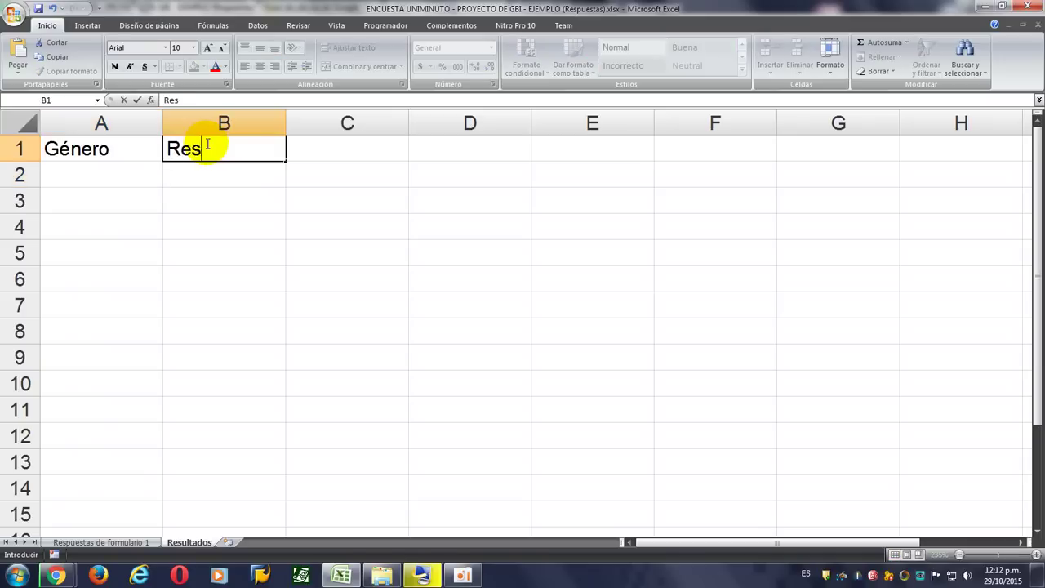
pyautogui.press('BackSpace')
pyautogui.press('BackSpace')
pyautogui.write('Cantidad')
pyautogui.press('Return')
pyautogui.press('Left')
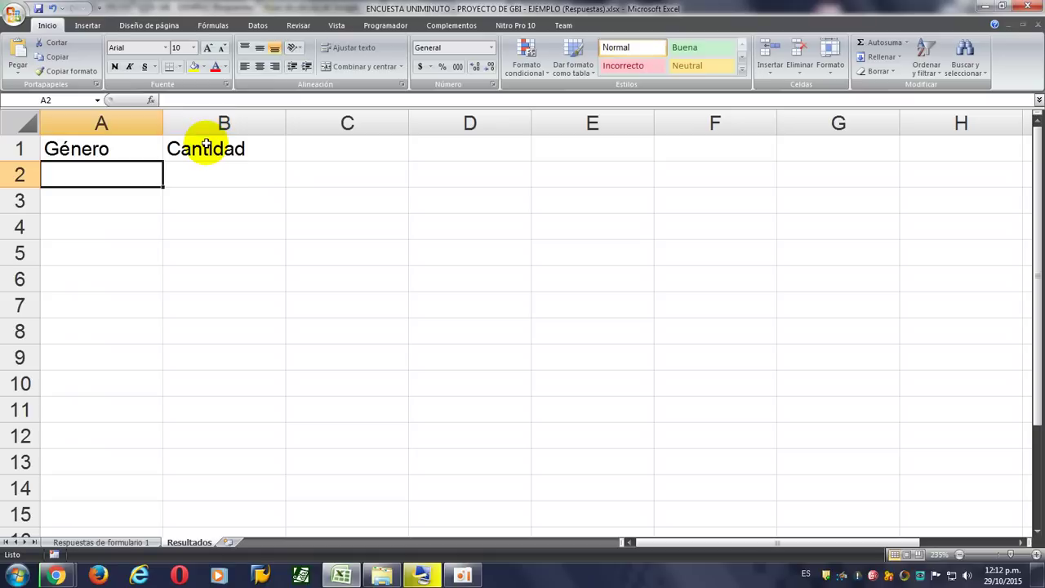
# Switch to the Google Sheets copy of the survey responses in Chrome and close its window.
pyautogui.click(101, 543)
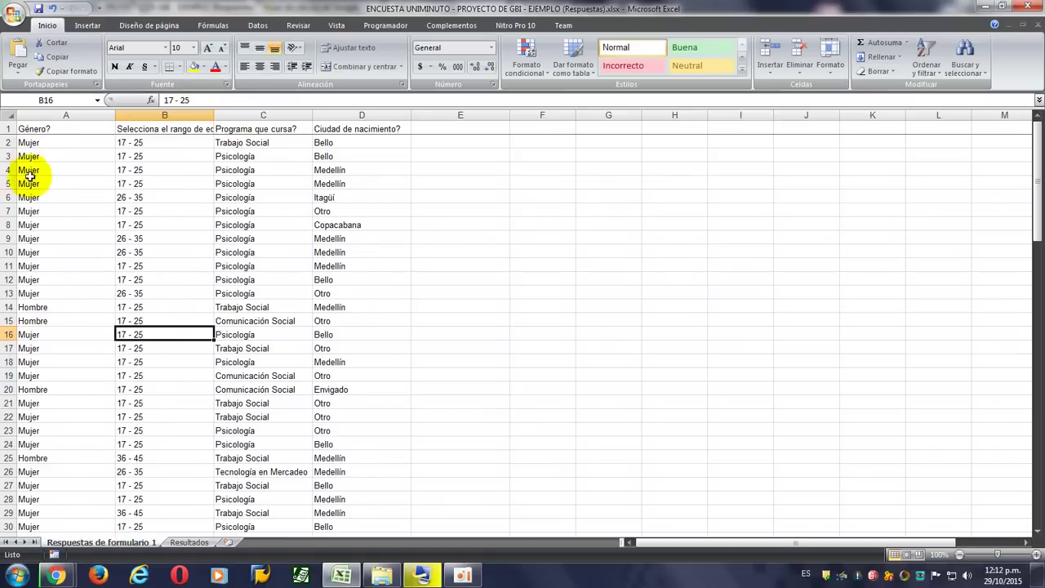
pyautogui.hotkey('alt', 'Tab')
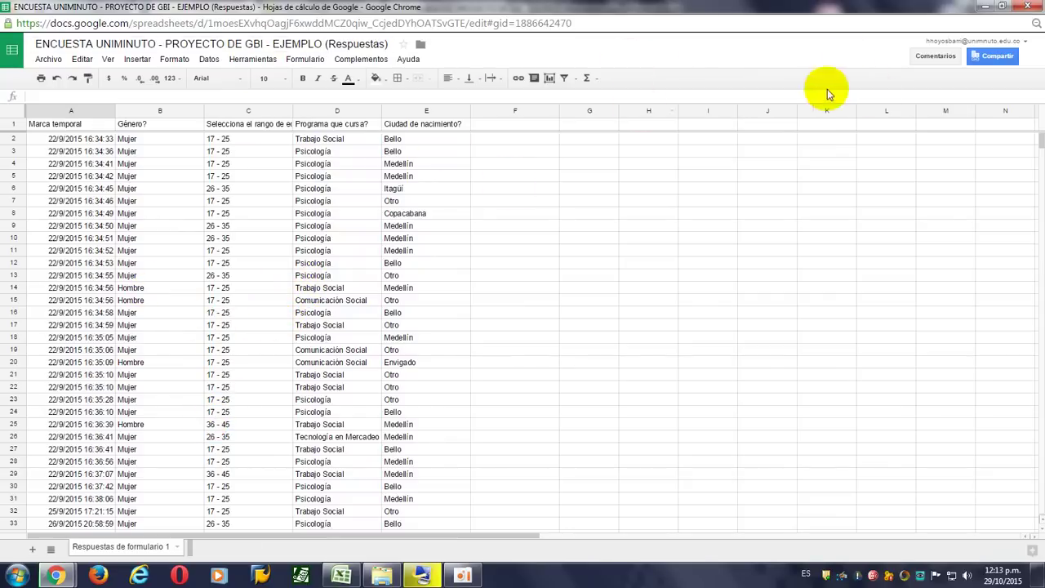
pyautogui.hotkey('alt', 'Tab')
pyautogui.hotkey('alt', 'Tab')
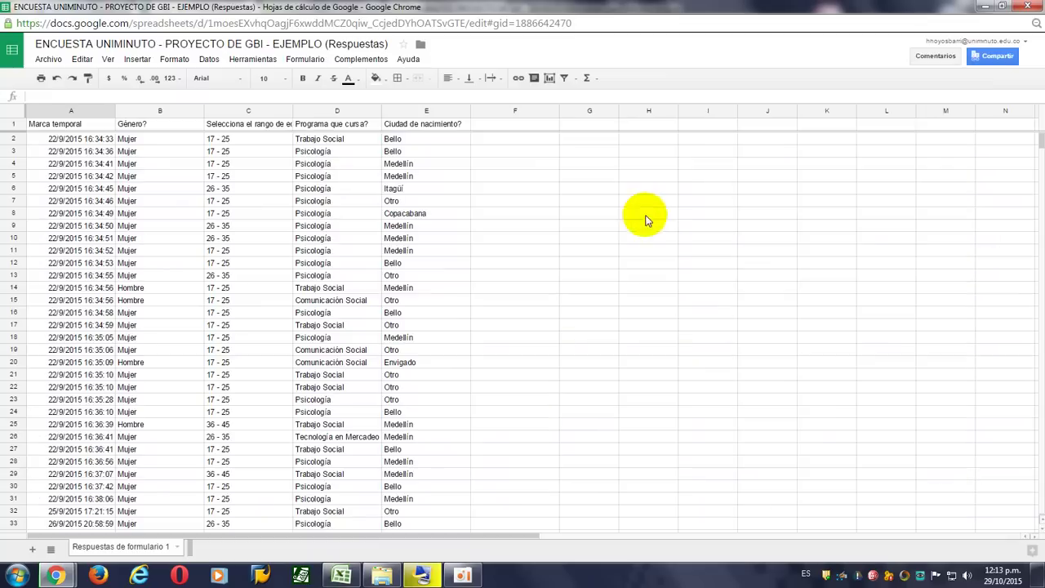
pyautogui.click(1032, 10)
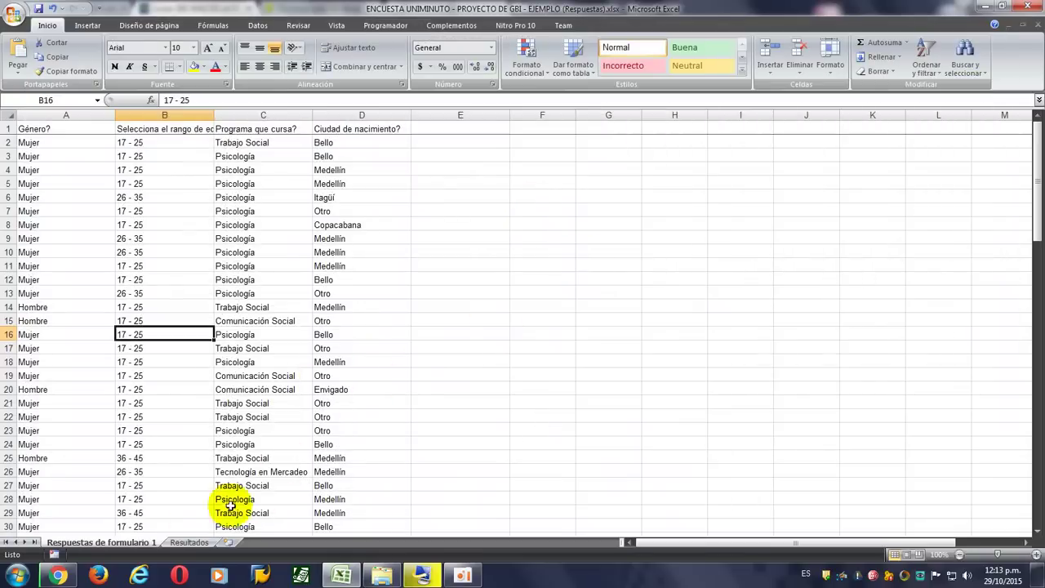
# Open Formulario de Ejercicio from the course page in Chrome and review the answer options of every survey question.
pyautogui.click(57, 576)
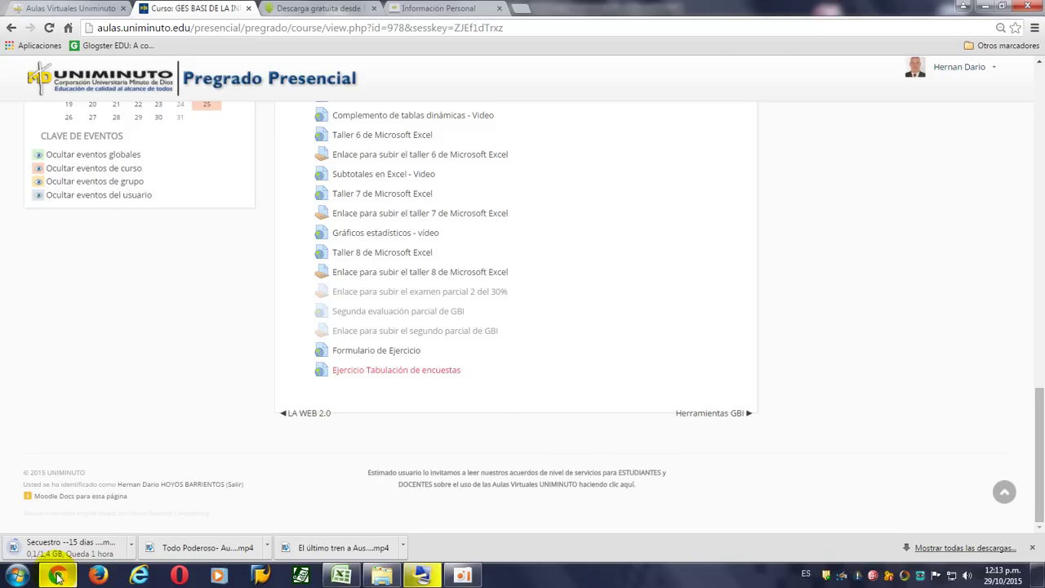
pyautogui.click(346, 356)
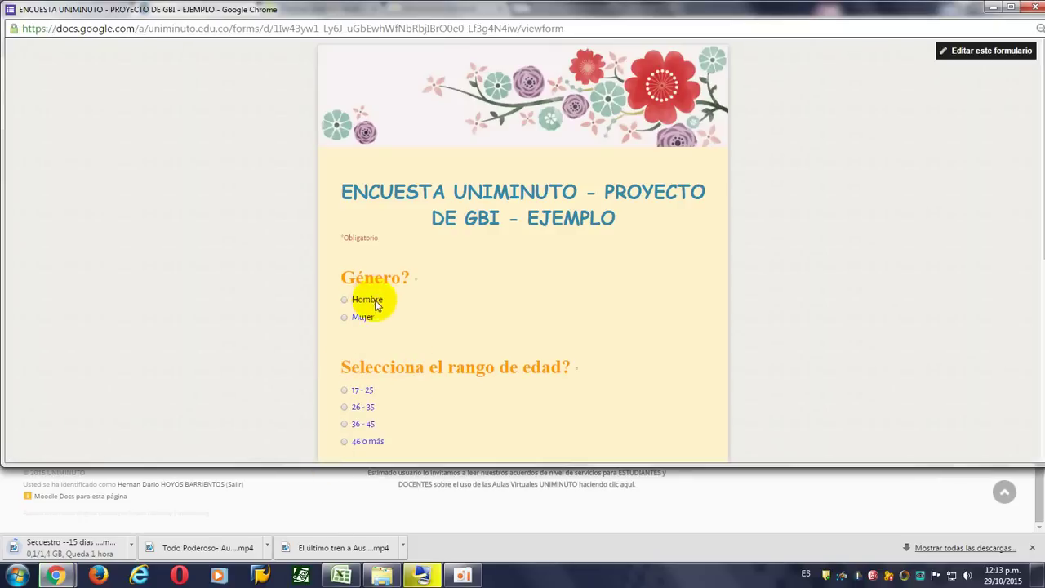
pyautogui.scroll(-2, 388, 409)
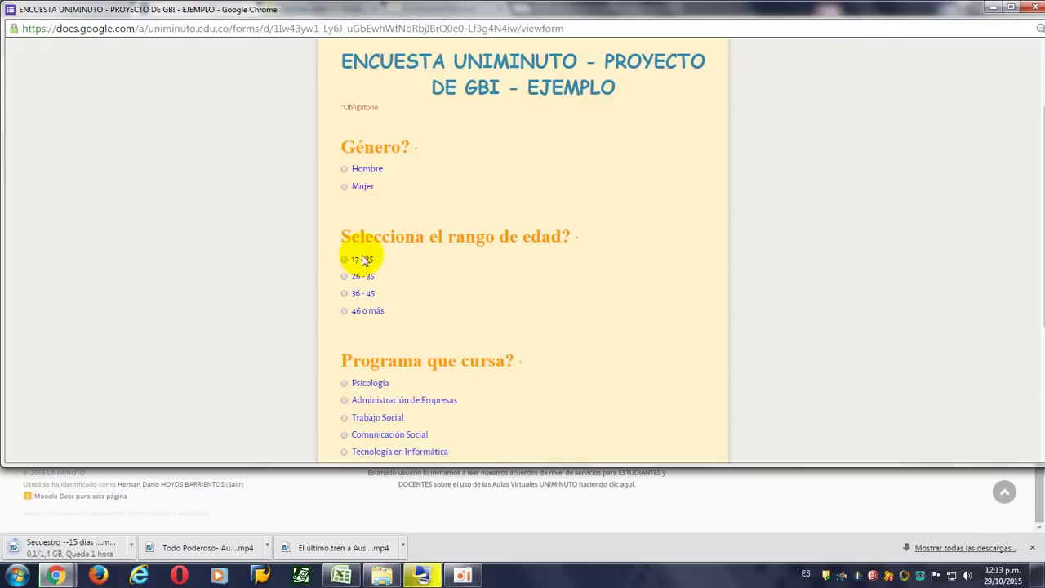
pyautogui.scroll(-2, 469, 392)
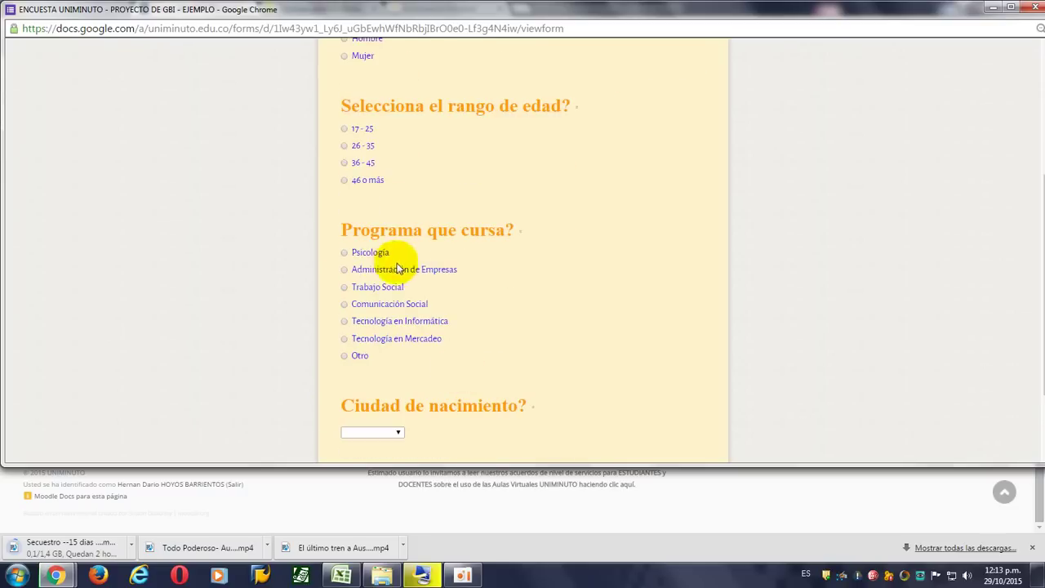
pyautogui.click(369, 432)
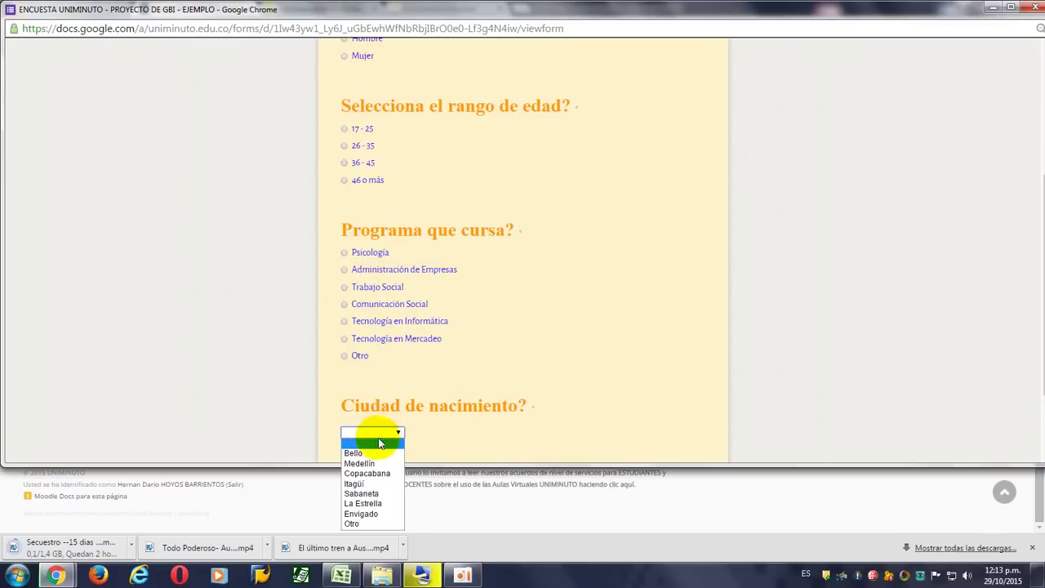
pyautogui.click(625, 246)
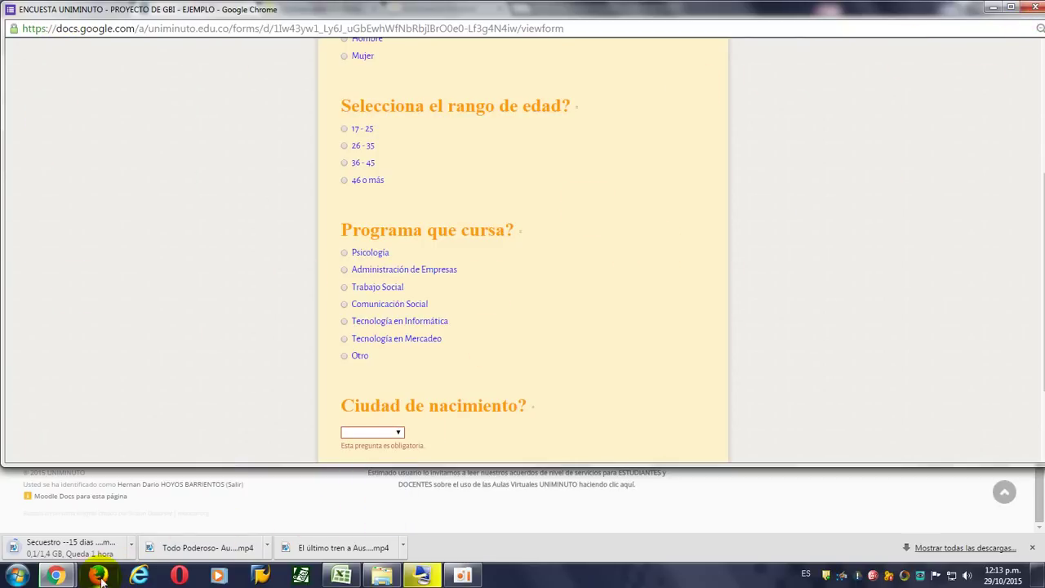
# Switch to Excel and enter Hombre in cell A2 and Mujer in cell A3 of the Resultados sheet.
pyautogui.click(341, 575)
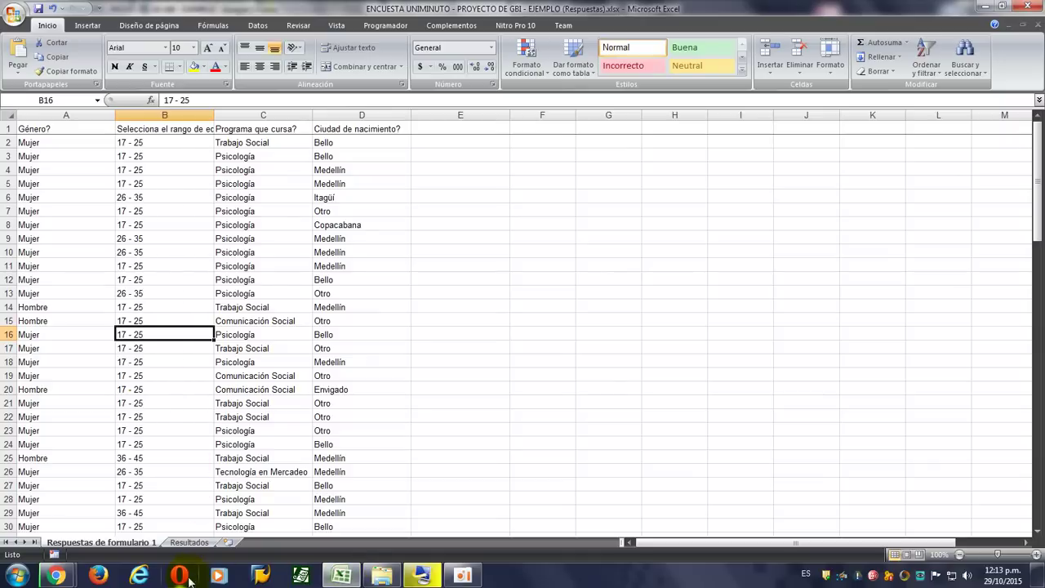
pyautogui.click(189, 542)
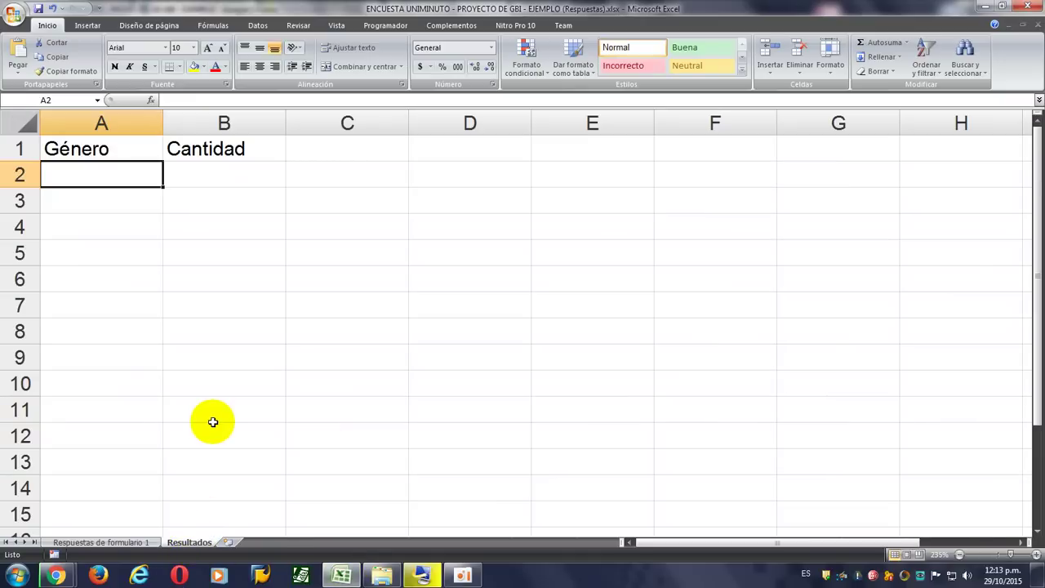
pyautogui.write('Hombre')
pyautogui.press('Return')
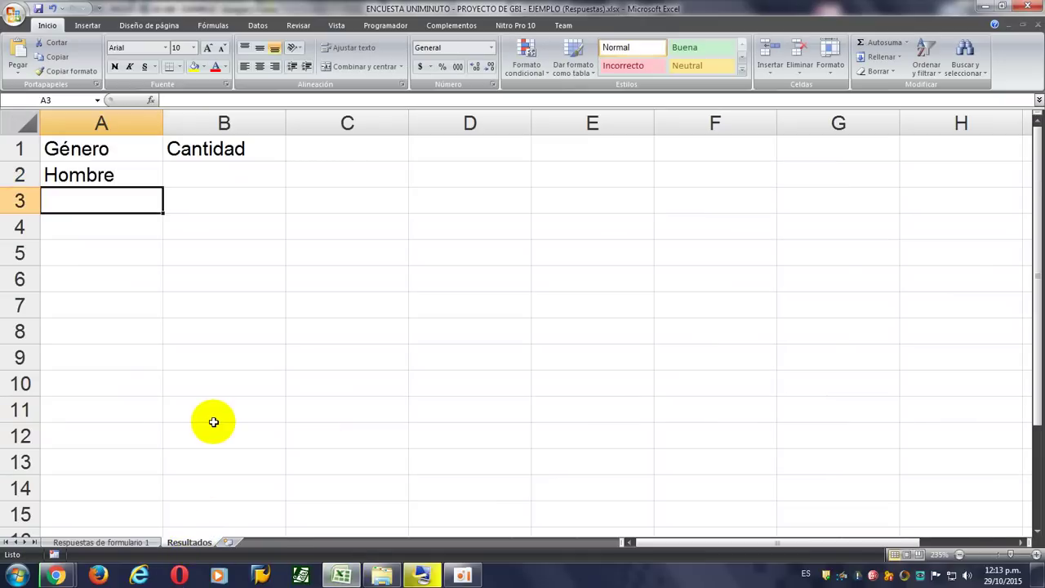
pyautogui.write('Mujer')
pyautogui.press('Return')
pyautogui.press('Up')
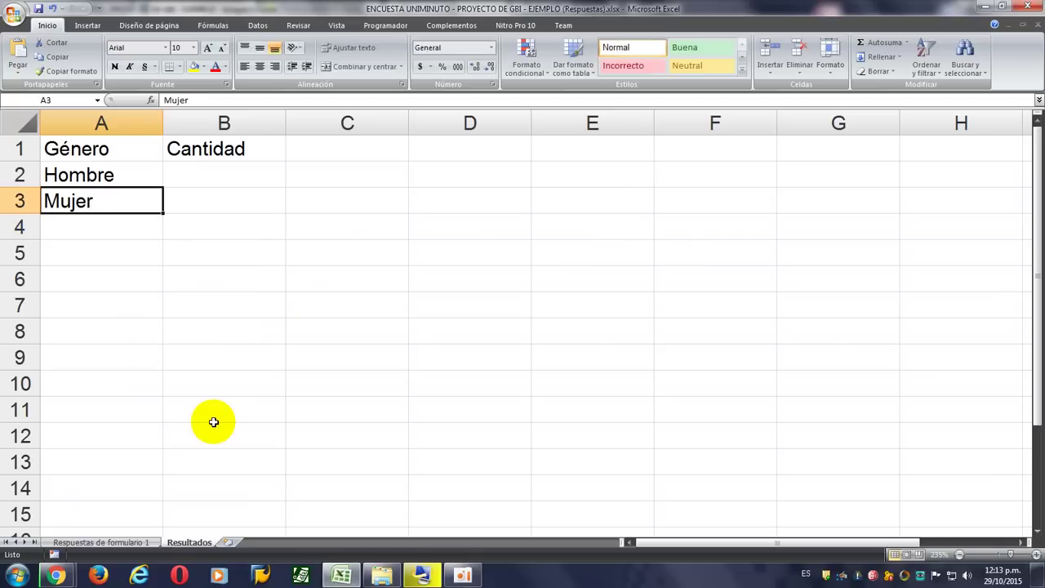
# Insert a CONTAR.SI function in cell B2 with the absolute range $A$2:$A$98 of Respuestas de formulario 1.
pyautogui.press('Up')
pyautogui.press('Right')
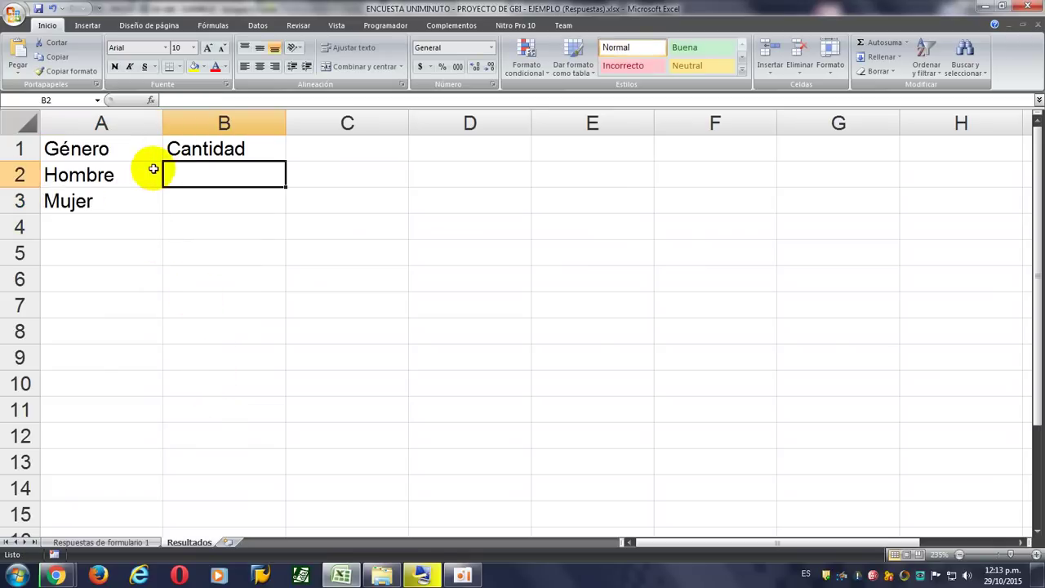
pyautogui.click(151, 100)
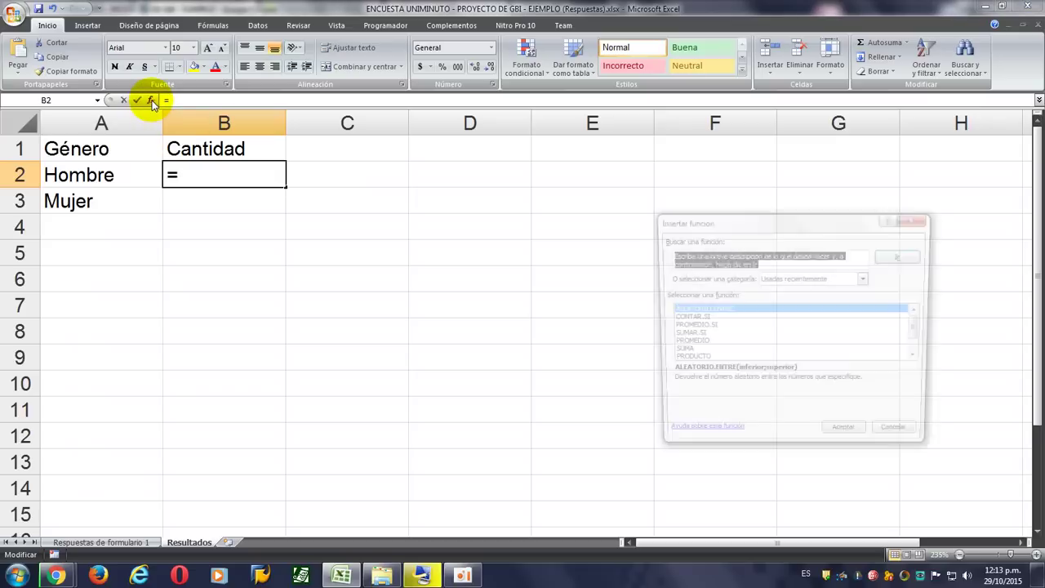
pyautogui.click(685, 318)
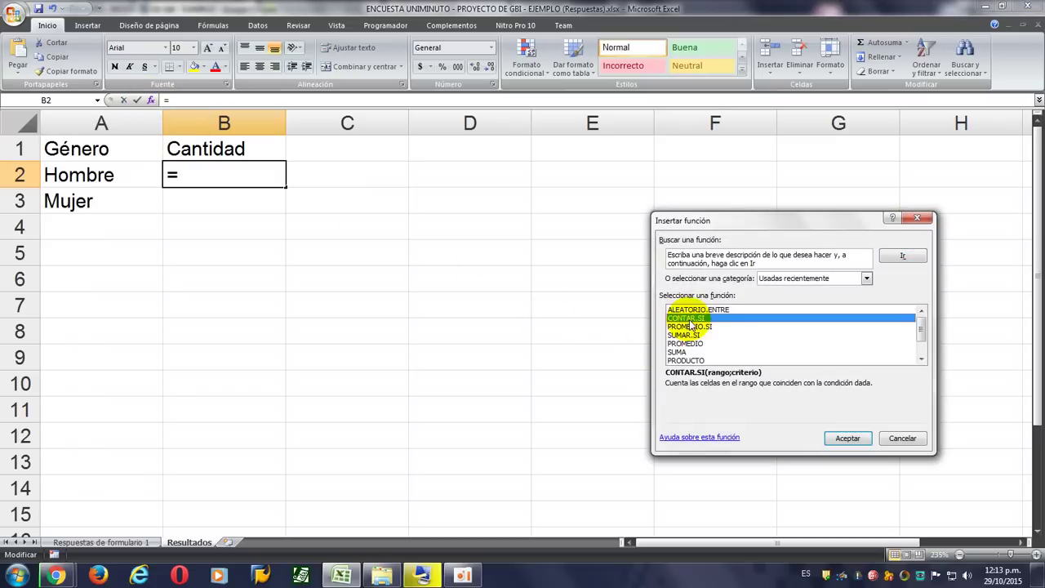
pyautogui.click(846, 438)
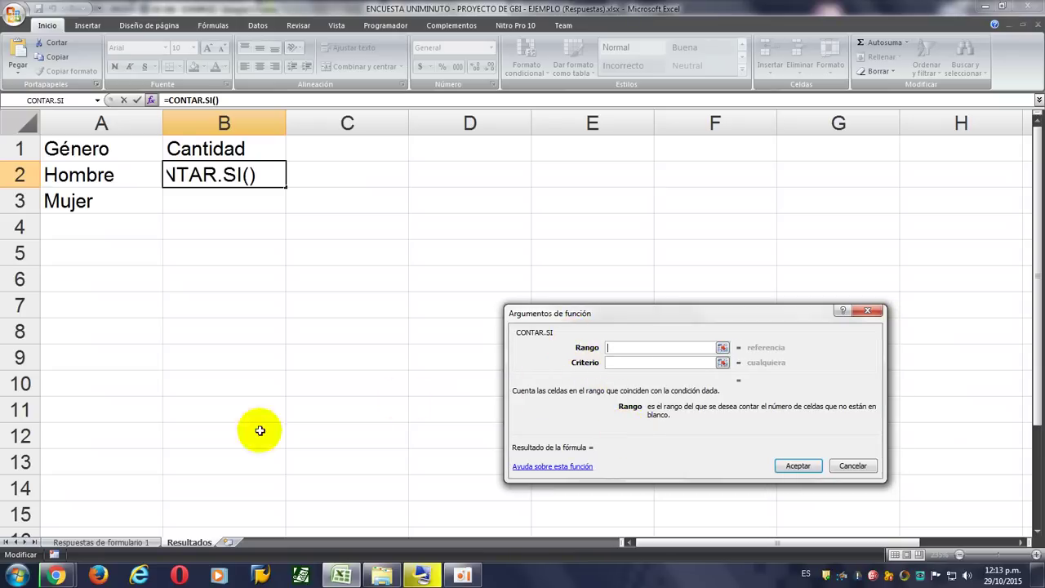
pyautogui.click(98, 543)
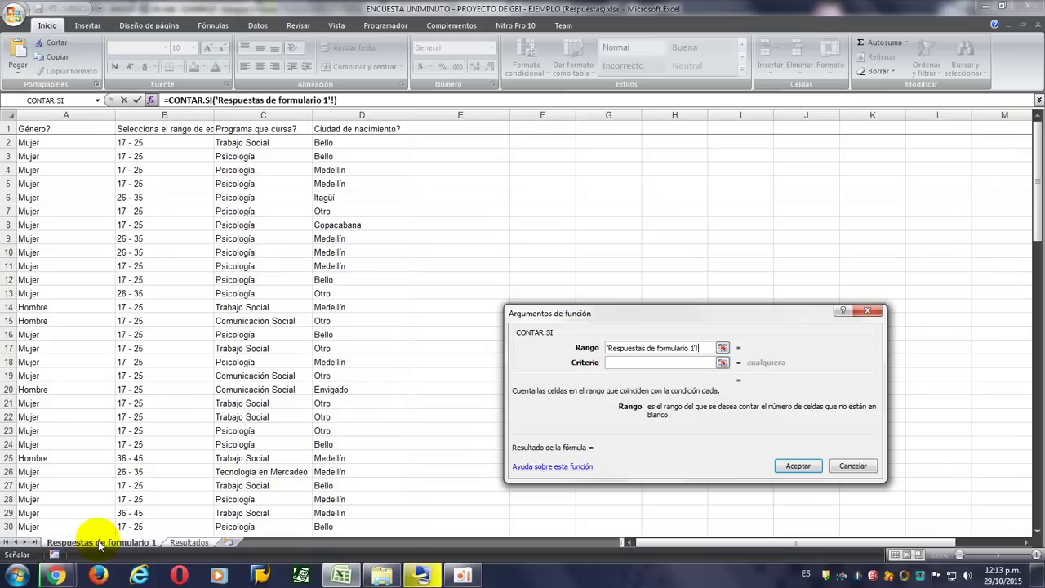
pyautogui.click(28, 143)
pyautogui.moveTo(44, 142); pyautogui.dragTo(49, 513)
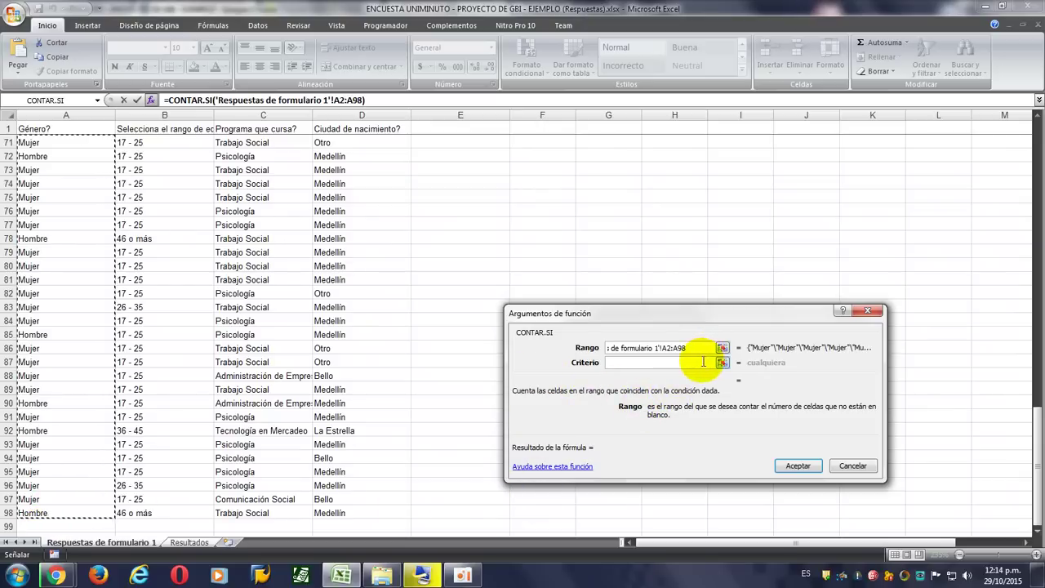
pyautogui.press('F4')
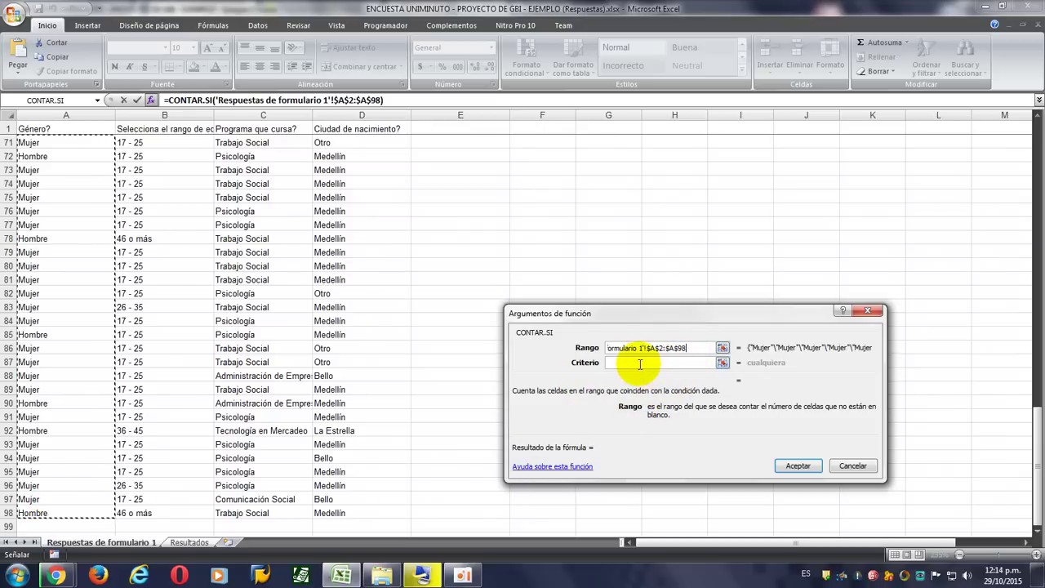
# Set the CONTAR.SI criterion to cell A2 and accept the function.
pyautogui.click(641, 364)
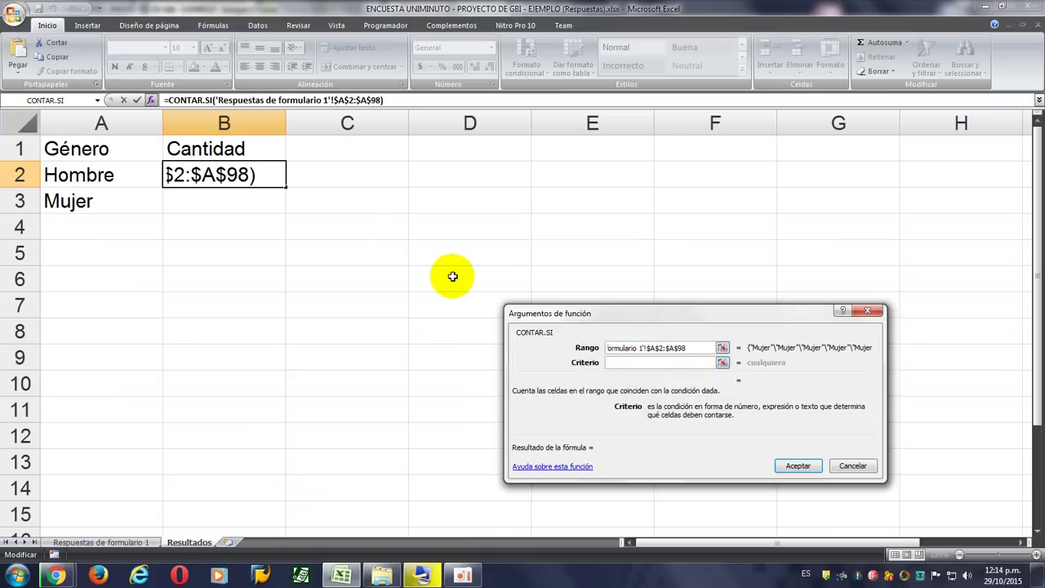
pyautogui.click(76, 176)
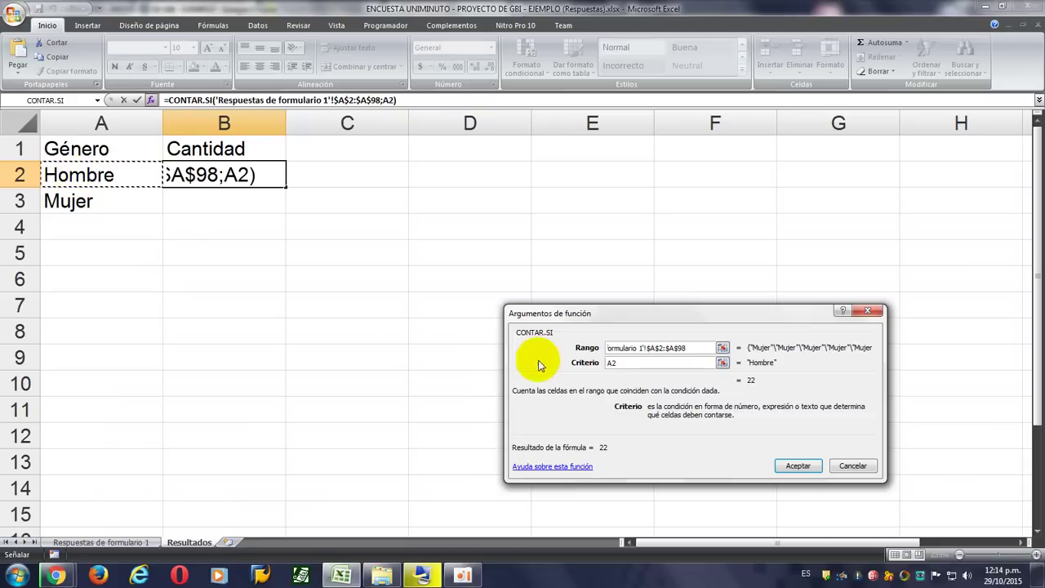
pyautogui.click(797, 469)
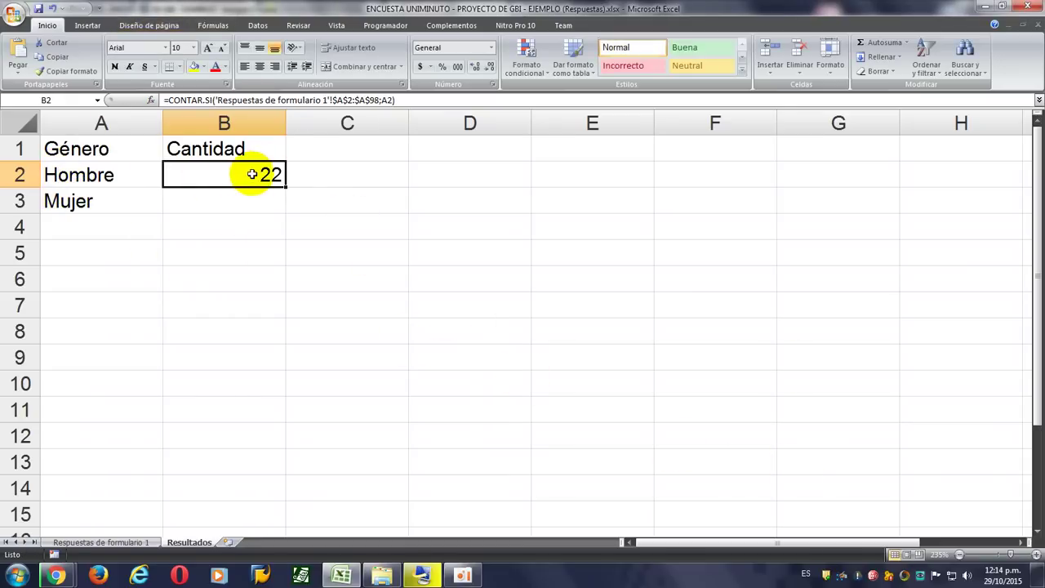
# Fill the CONTAR.SI formula from B2 down to B3 and check both gender counts.
pyautogui.moveTo(285, 188); pyautogui.dragTo(289, 210)
pyautogui.click(234, 201)
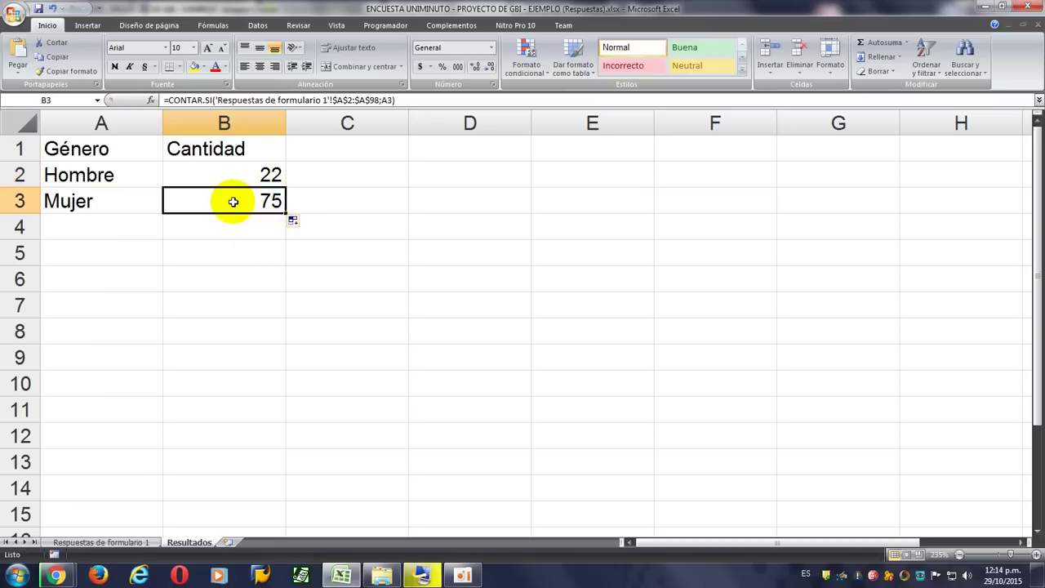
pyautogui.click(271, 175)
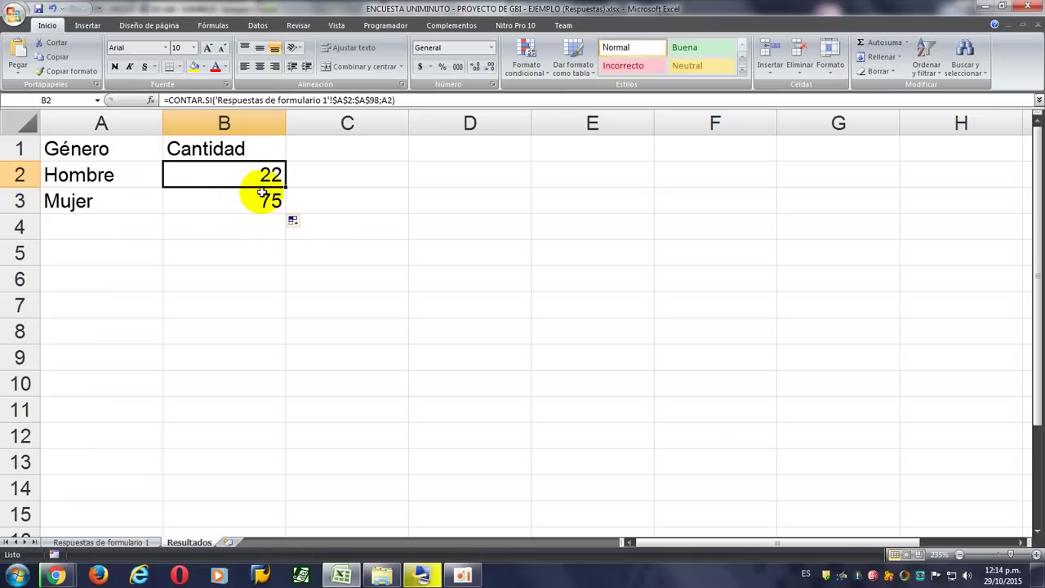
pyautogui.click(263, 203)
pyautogui.click(202, 173)
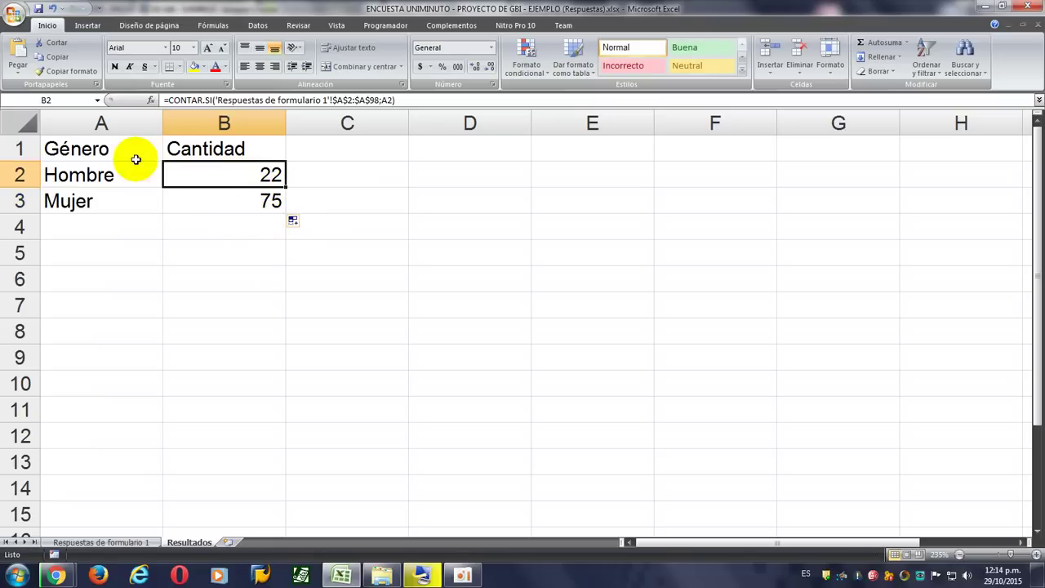
# Enter the header Edad in cell D1 and Cantidad in cell E1 of the Resultados sheet.
pyautogui.click(450, 145)
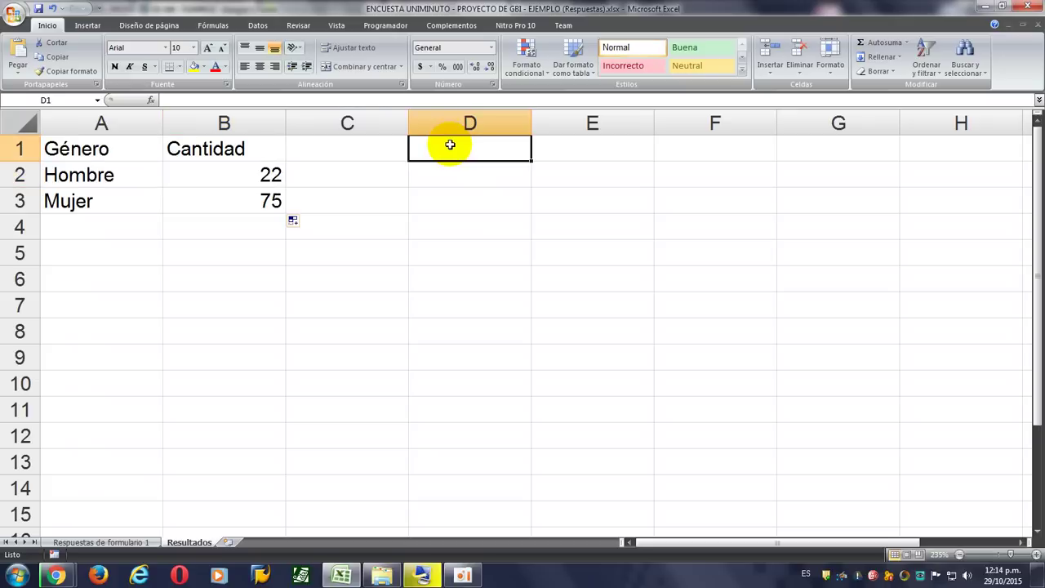
pyautogui.click(81, 541)
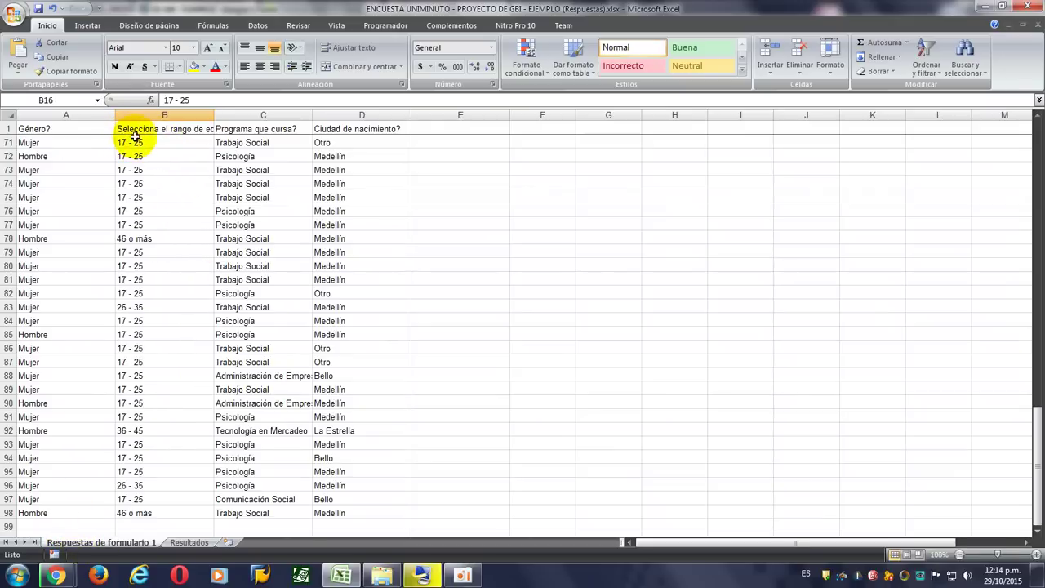
pyautogui.click(189, 542)
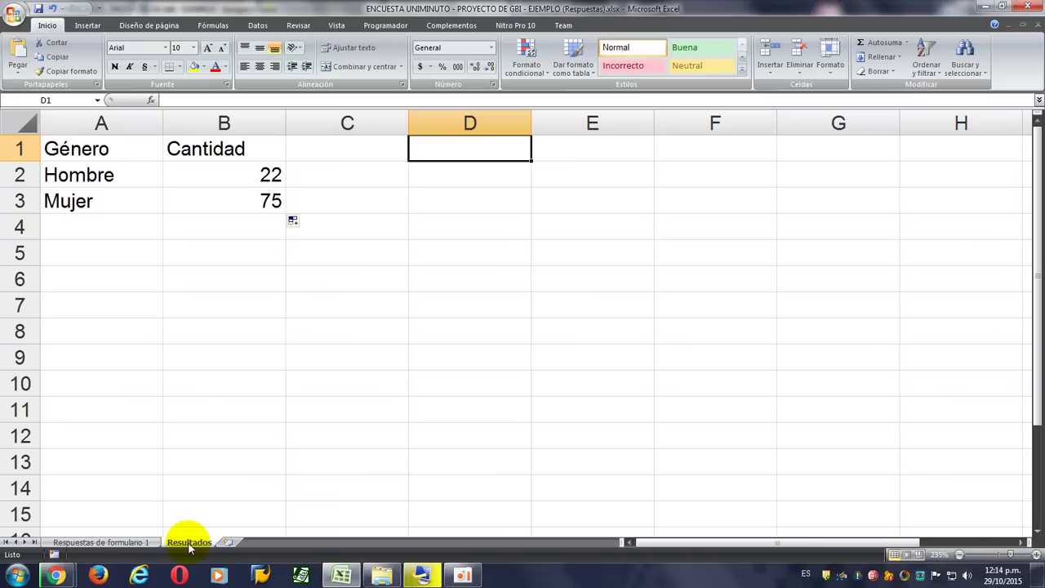
pyautogui.write('Edad')
pyautogui.press('Return')
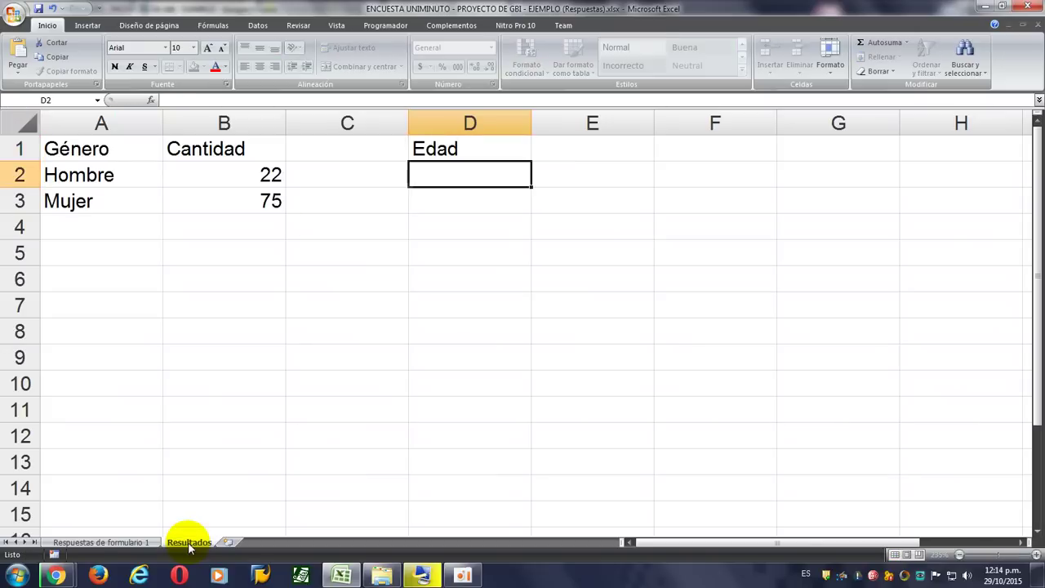
pyautogui.press('Up')
pyautogui.press('Right')
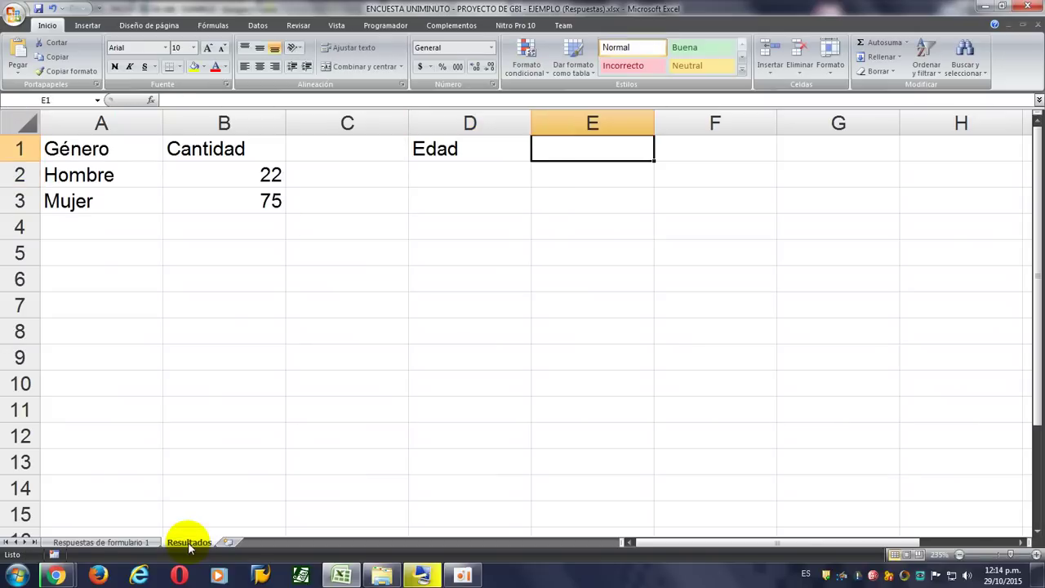
pyautogui.write('cant')
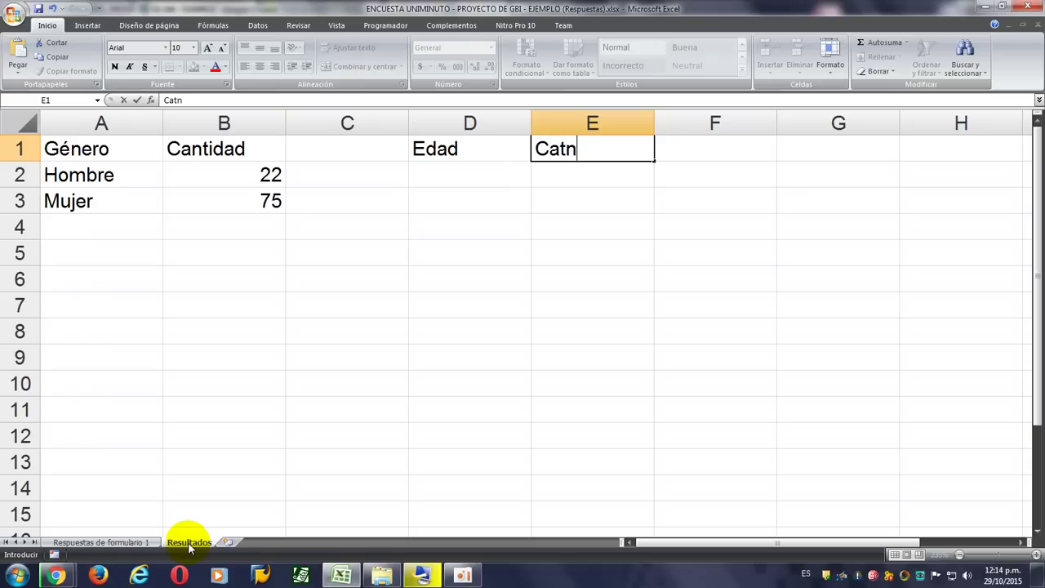
pyautogui.write('tidad')
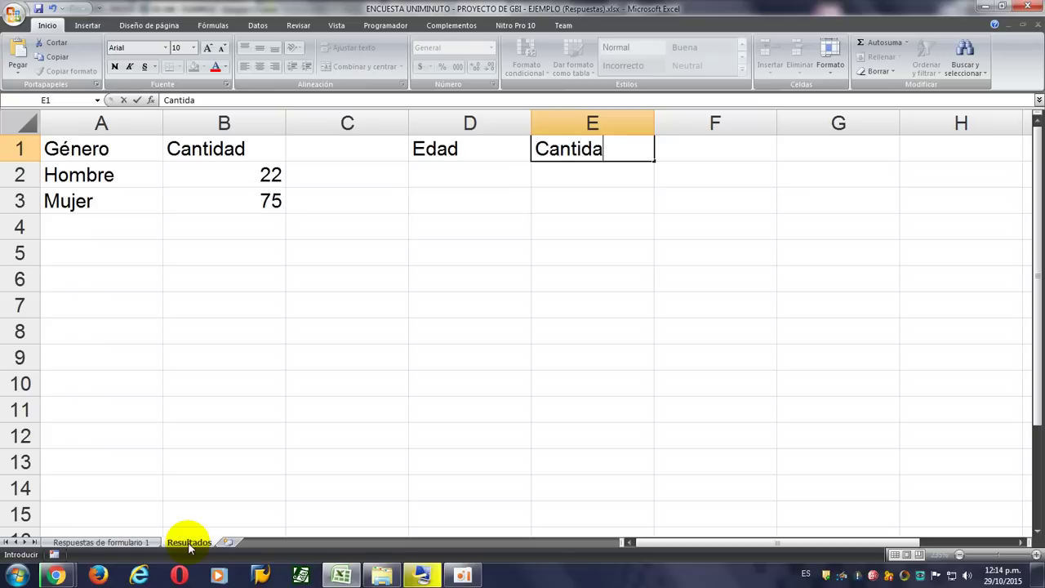
pyautogui.press('Return')
# Consult the survey form in Chrome and enter the age ranges 17 - 25 in D2 and 26 - 35 in D3 as text.
pyautogui.press('Left')
pyautogui.hotkey('alt', 'Tab')
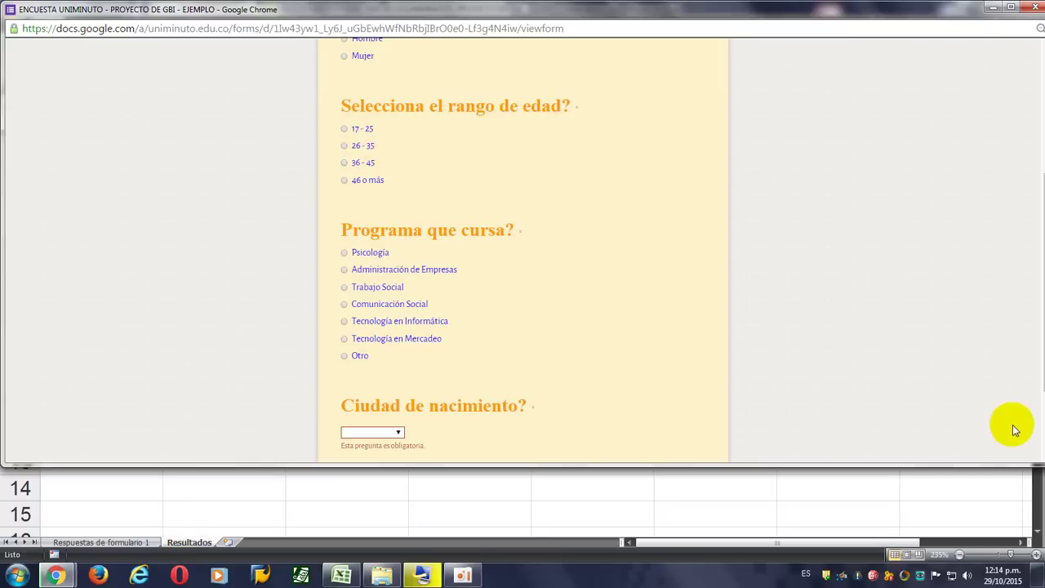
pyautogui.hotkey('alt', 'Tab')
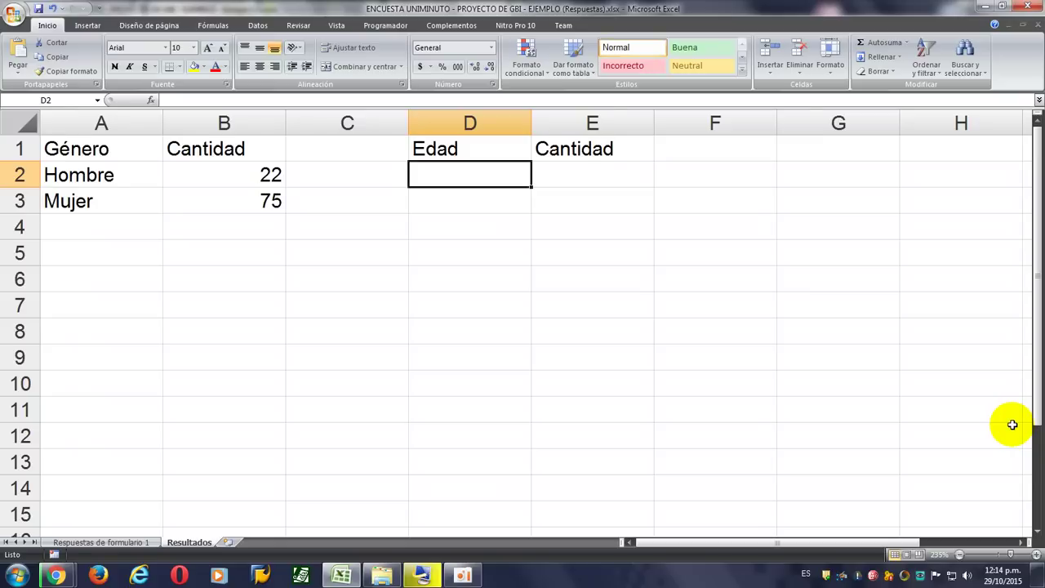
pyautogui.write("'17 - 25")
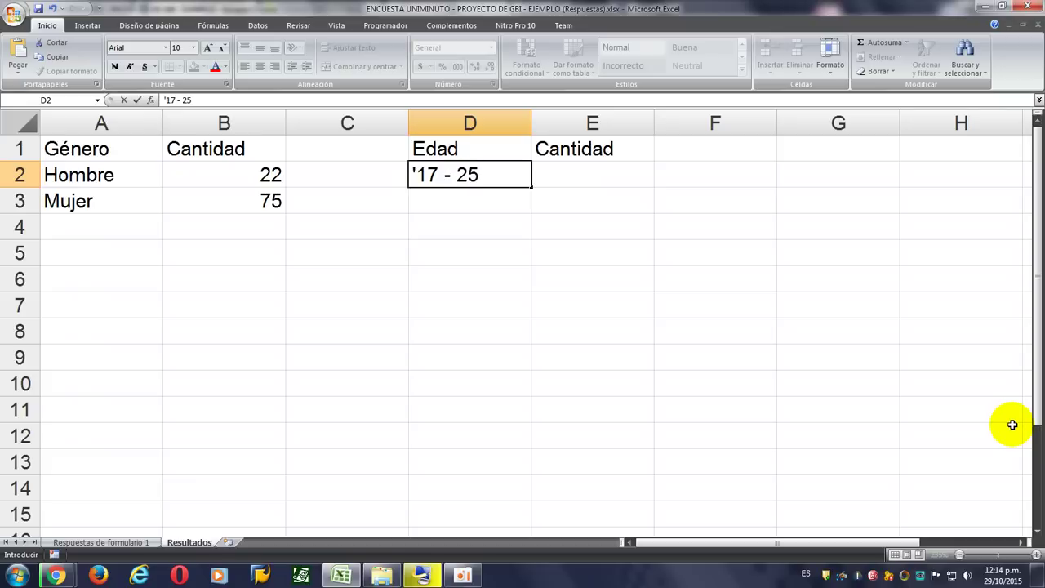
pyautogui.press('Return')
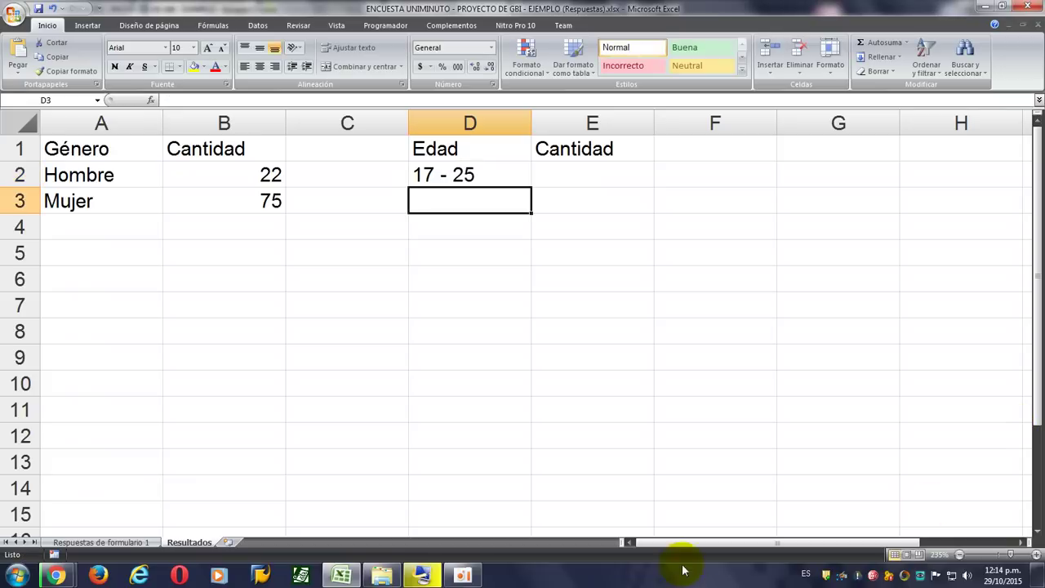
pyautogui.click(69, 568)
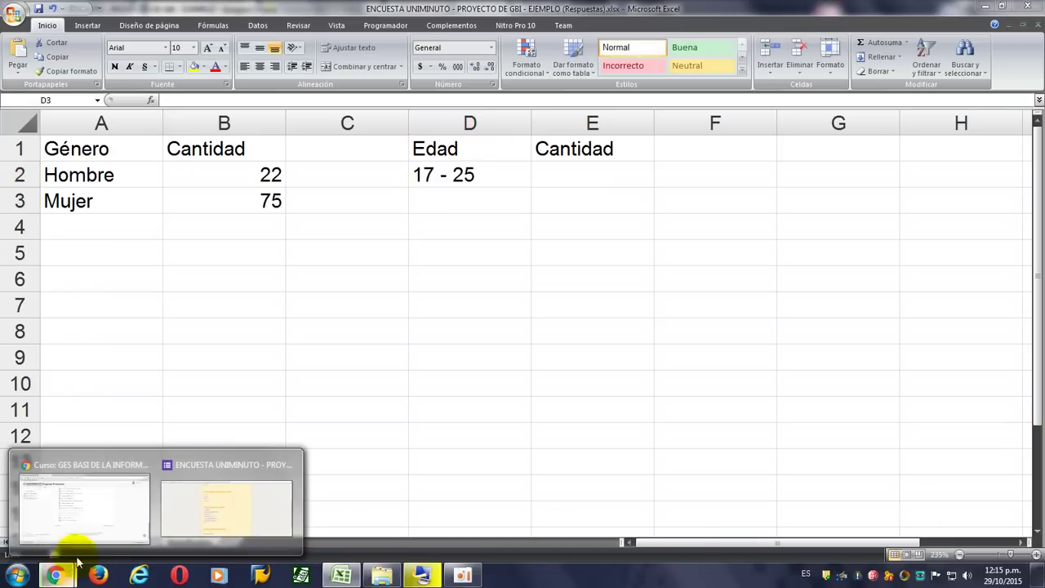
pyautogui.click(231, 523)
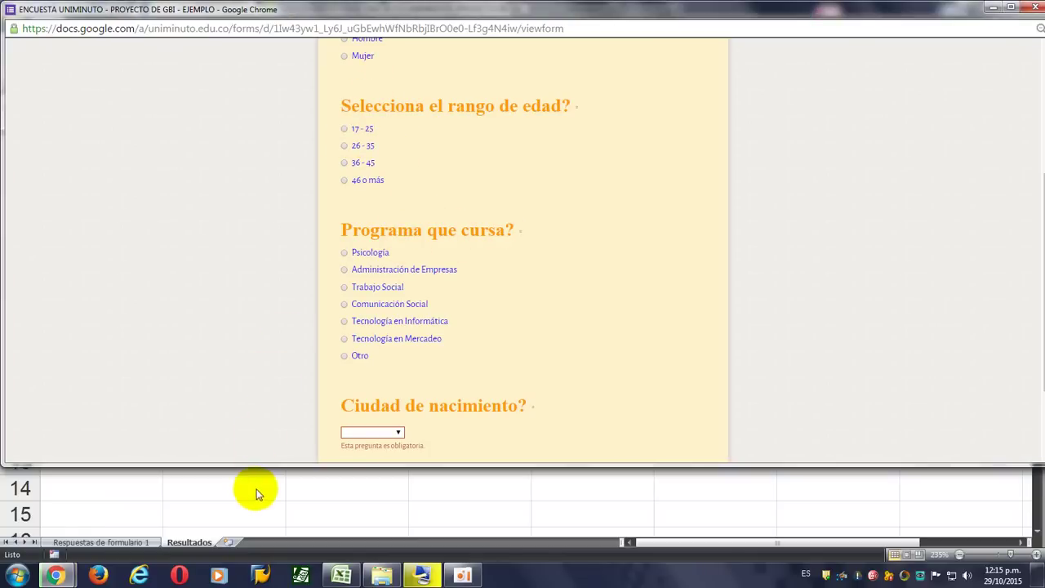
pyautogui.hotkey('alt', 'Tab')
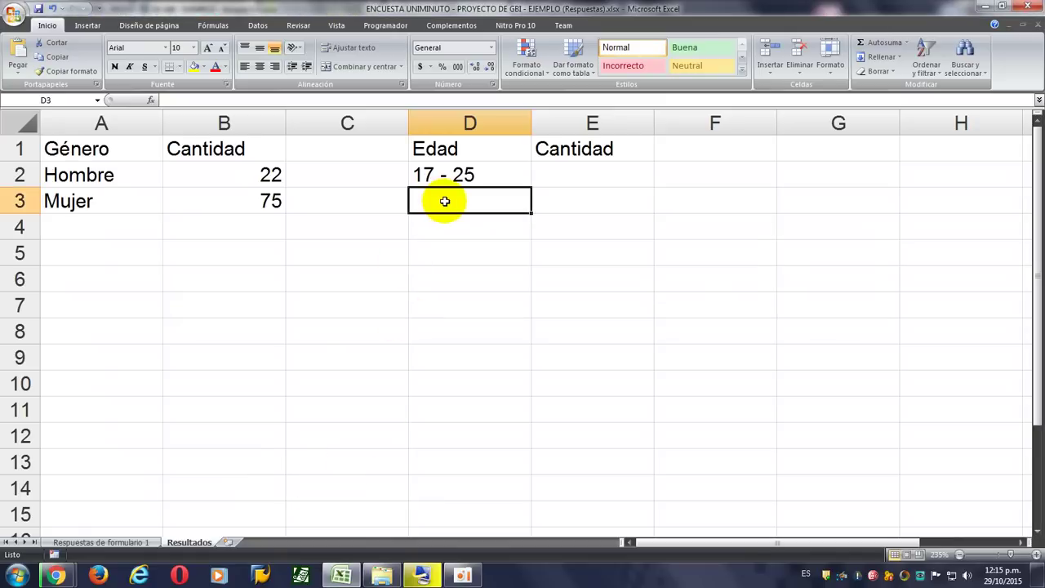
pyautogui.write("'26 - 35")
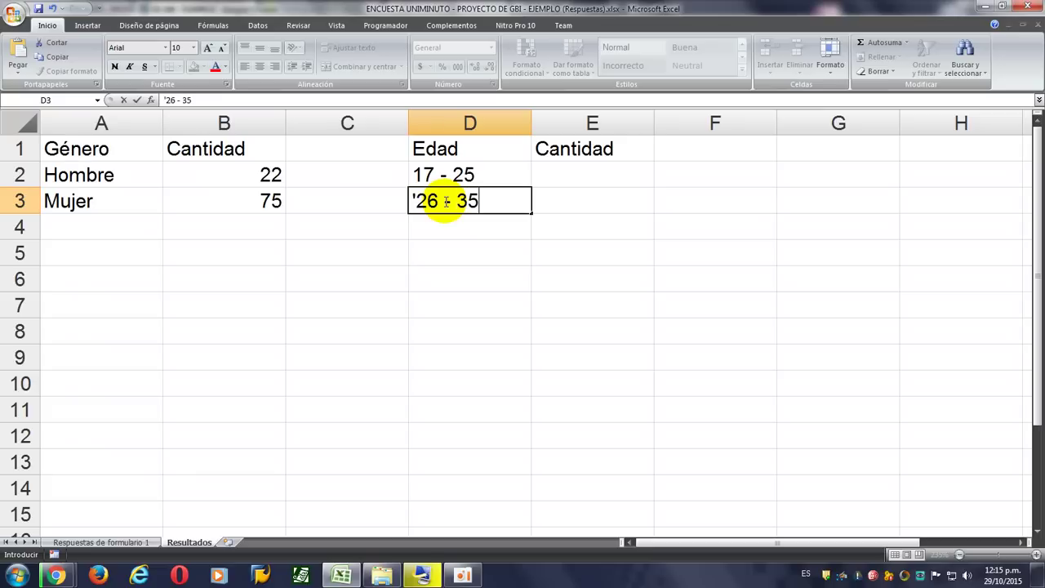
pyautogui.press('Return')
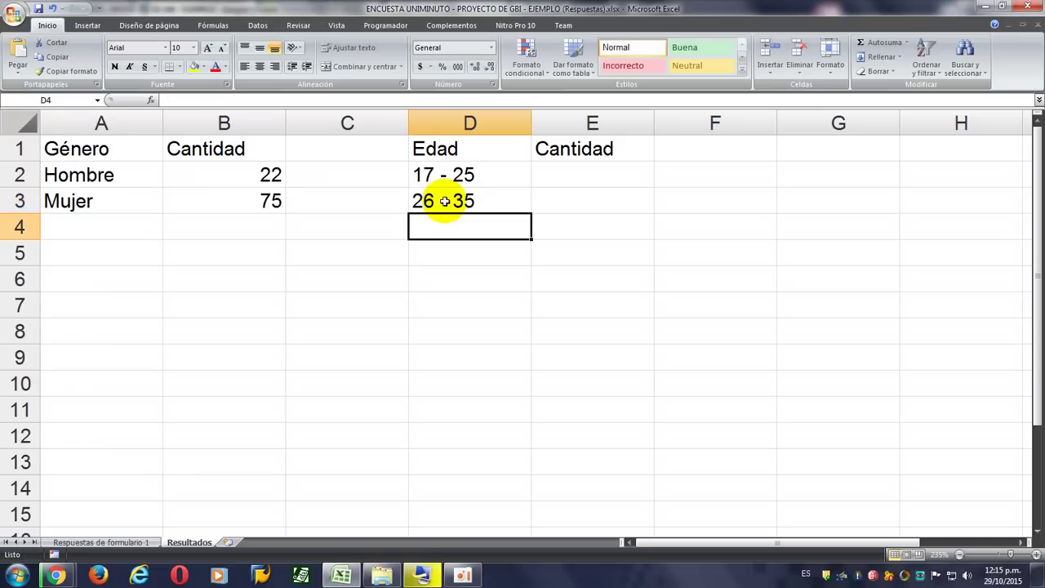
# Check the form's remaining age options in Chrome and enter 36 - 45 in D4 and 46 o más in D5 as text.
pyautogui.hotkey('alt', 'Tab')
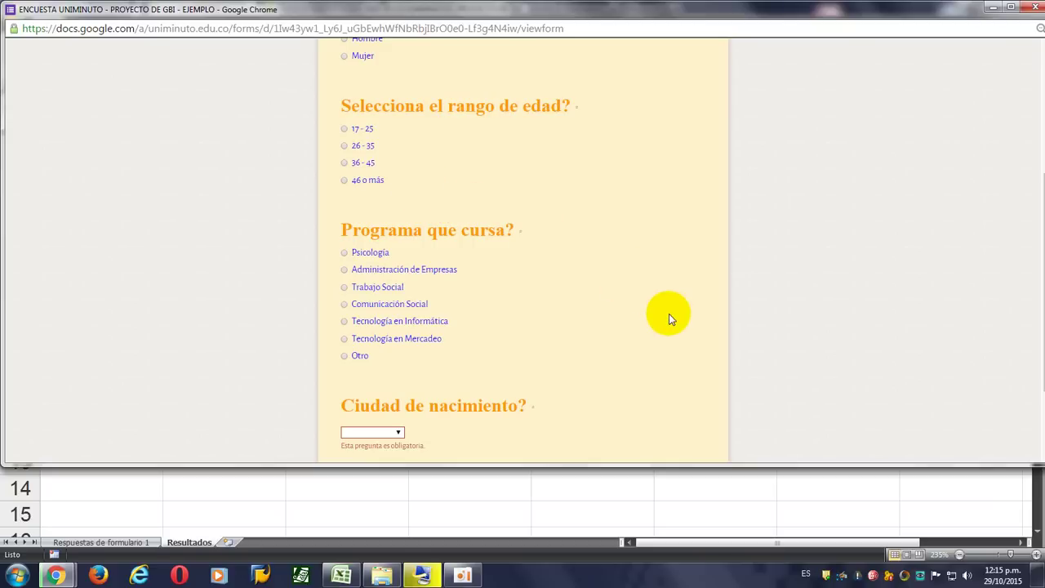
pyautogui.hotkey('alt', 'Tab')
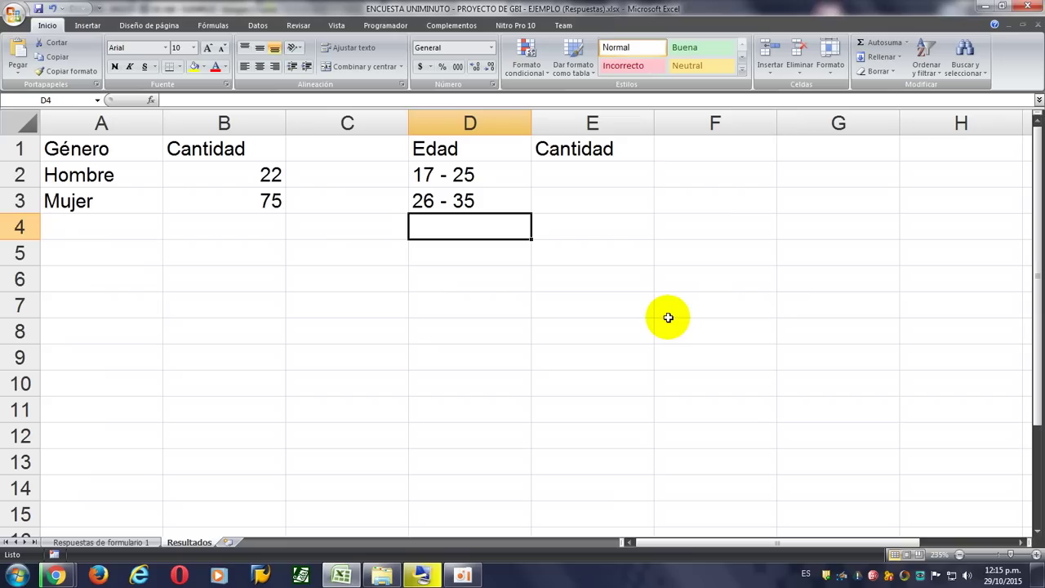
pyautogui.write("'36 - 45")
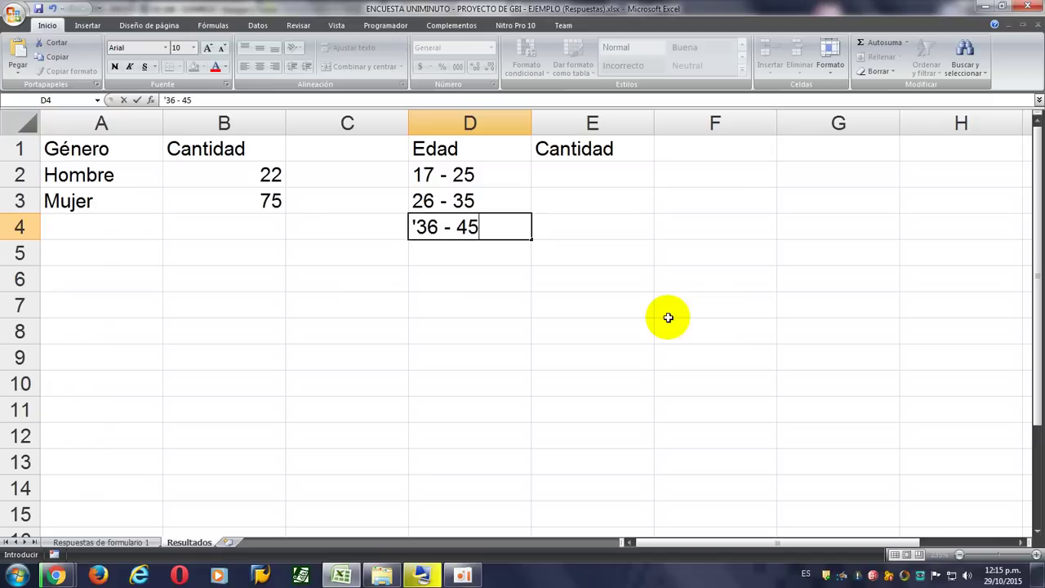
pyautogui.press('Return')
pyautogui.hotkey('alt', 'Tab')
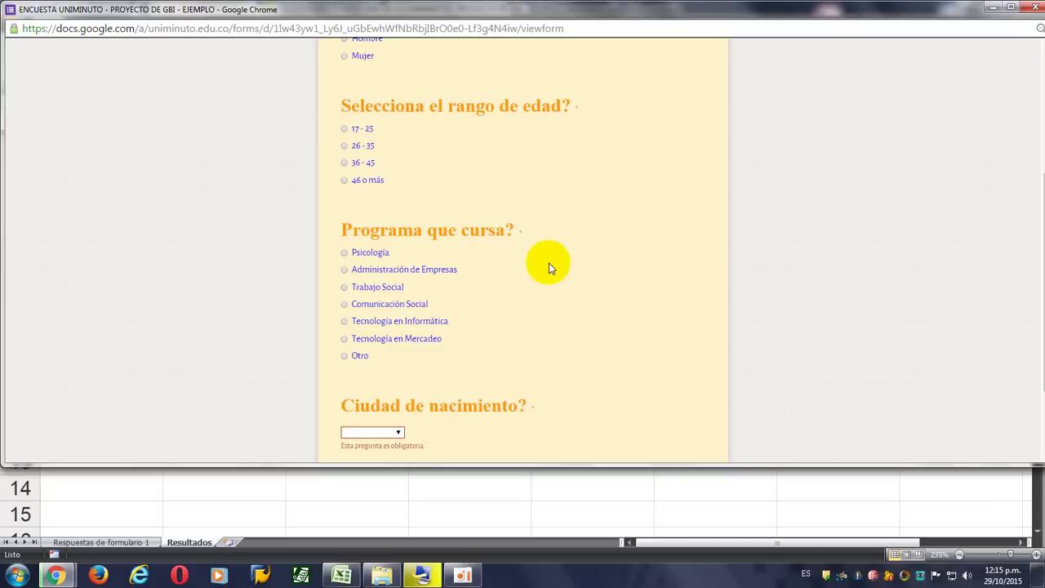
pyautogui.hotkey('alt', 'Tab')
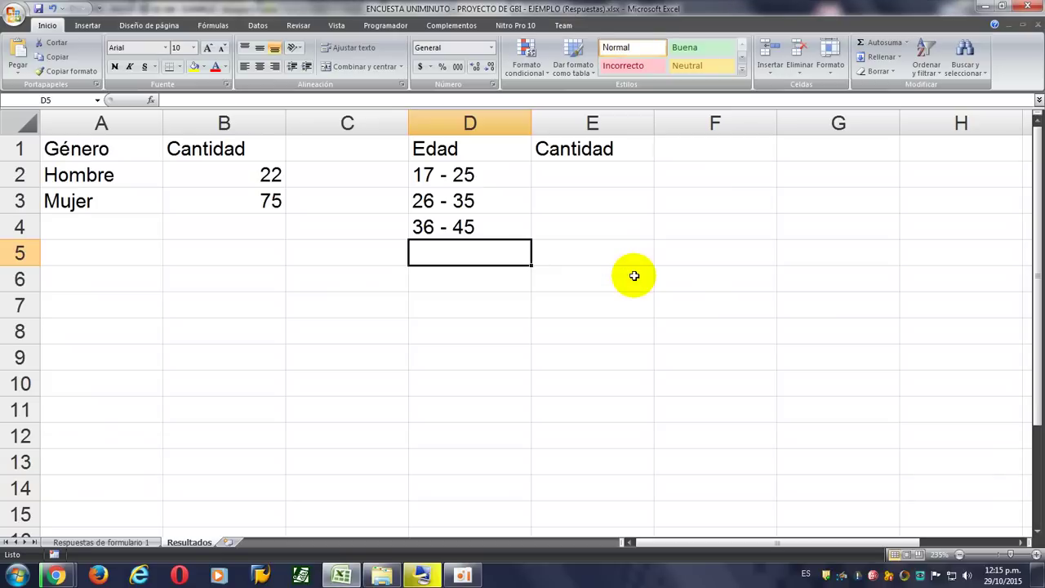
pyautogui.write("'46 o más")
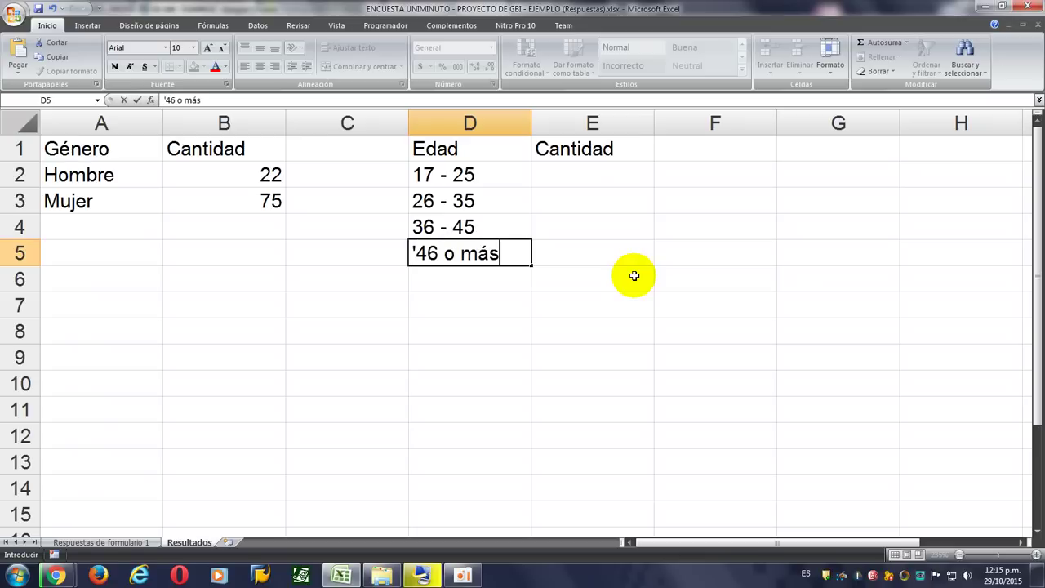
pyautogui.press('Return')
pyautogui.press('Up')
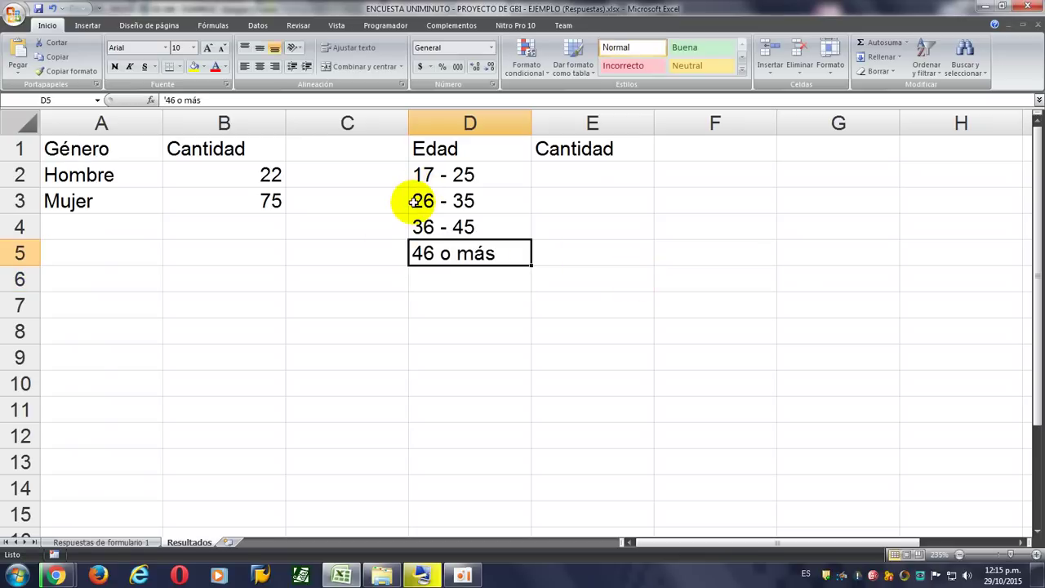
# Insert a CONTAR.SI function in cell E2 with the absolute range $B$2:$B$98 of Respuestas de formulario 1.
pyautogui.click(590, 174)
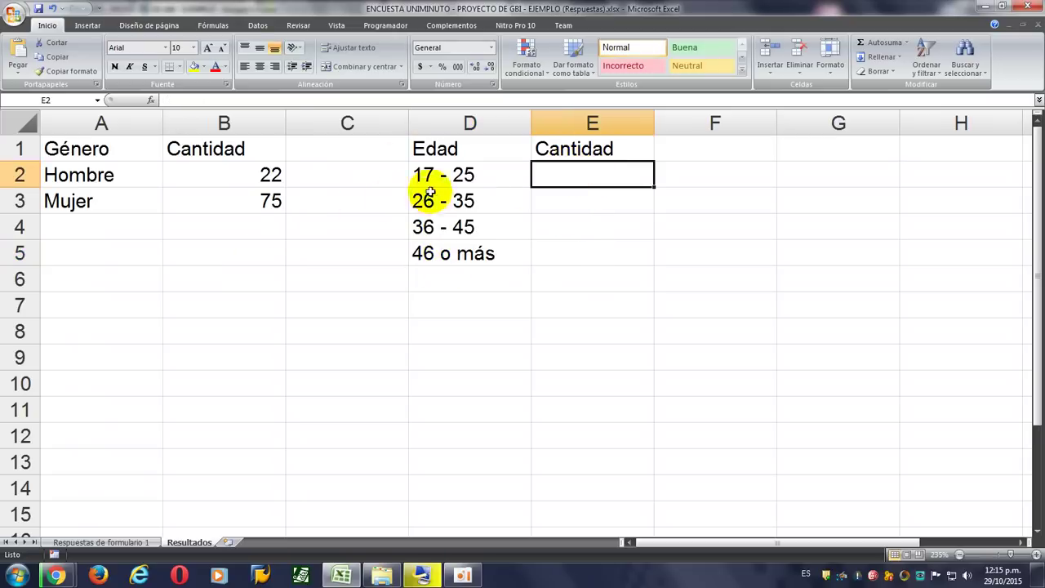
pyautogui.click(151, 100)
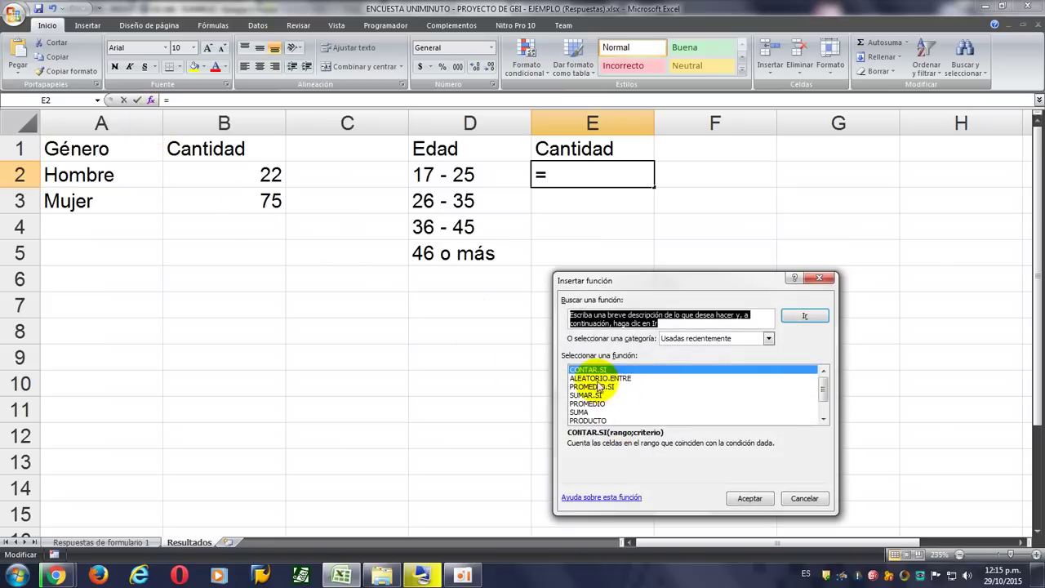
pyautogui.click(745, 497)
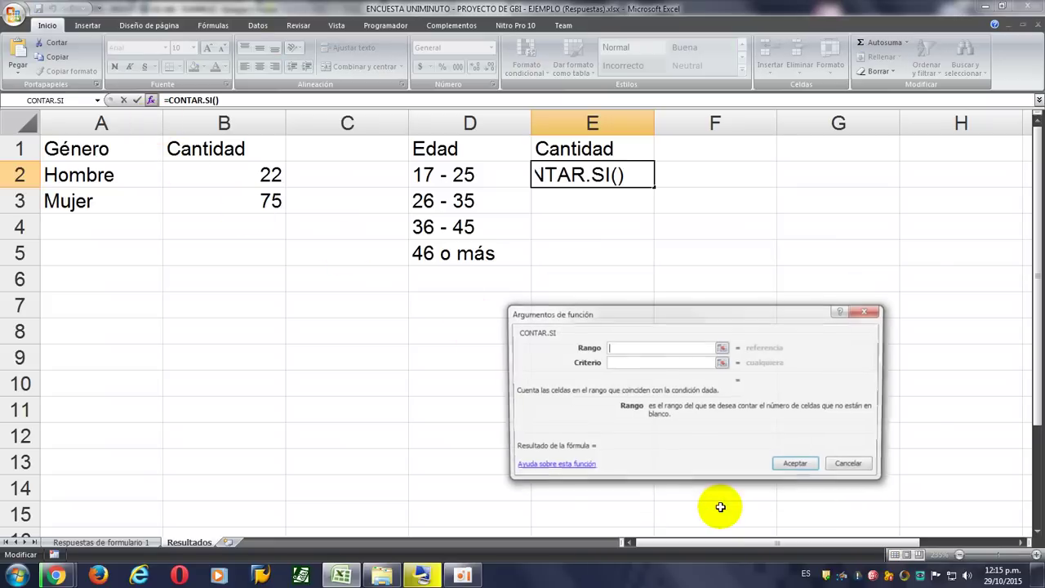
pyautogui.click(105, 543)
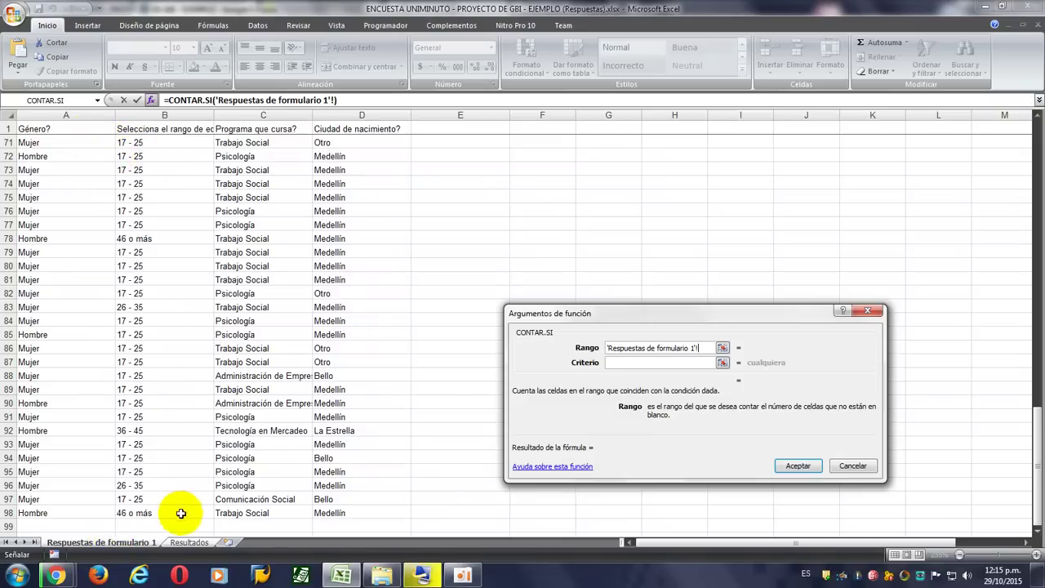
pyautogui.click(189, 542)
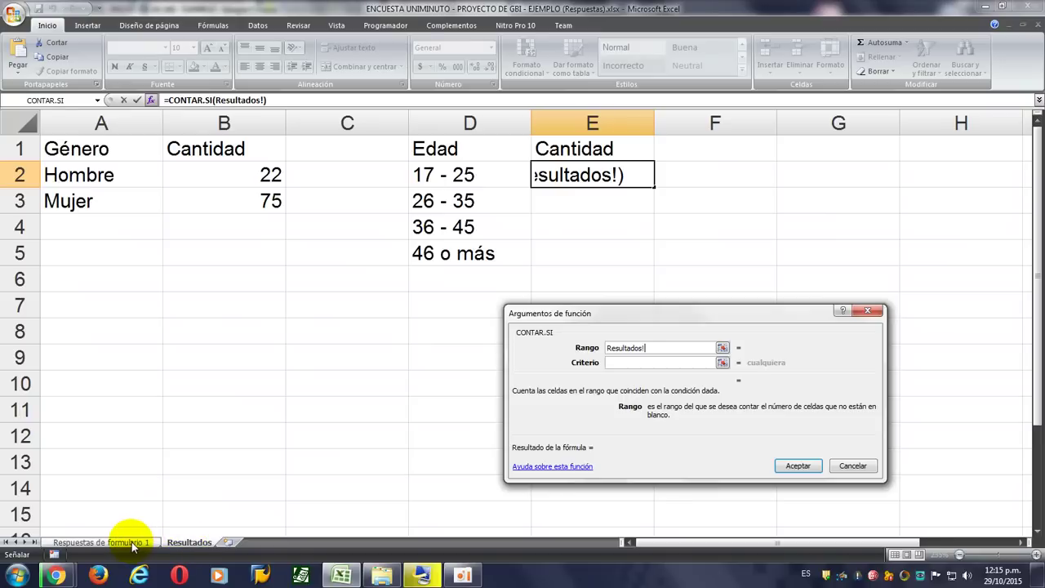
pyautogui.click(98, 542)
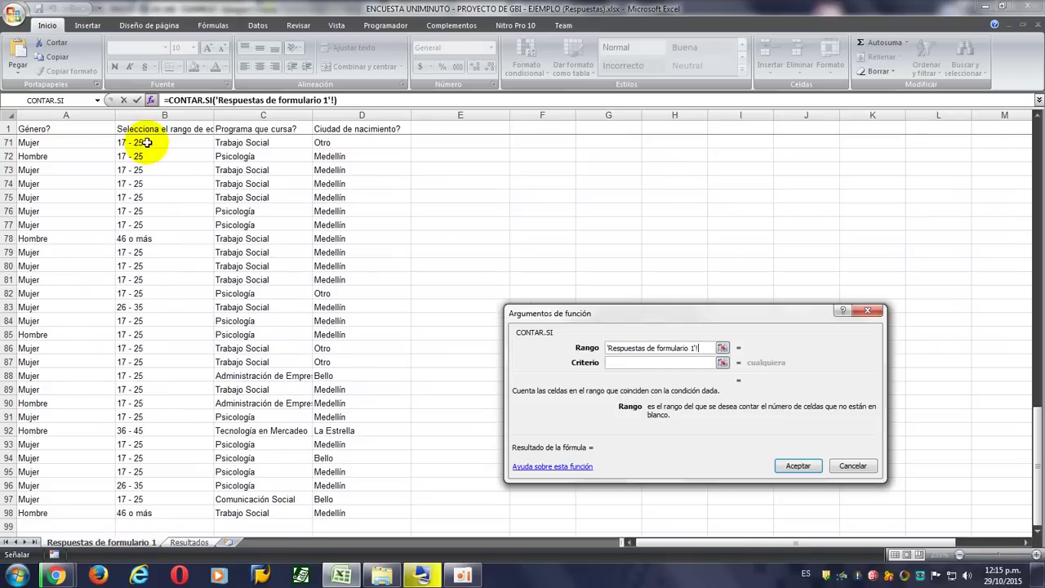
pyautogui.hotkey('ctrl', 'Up')
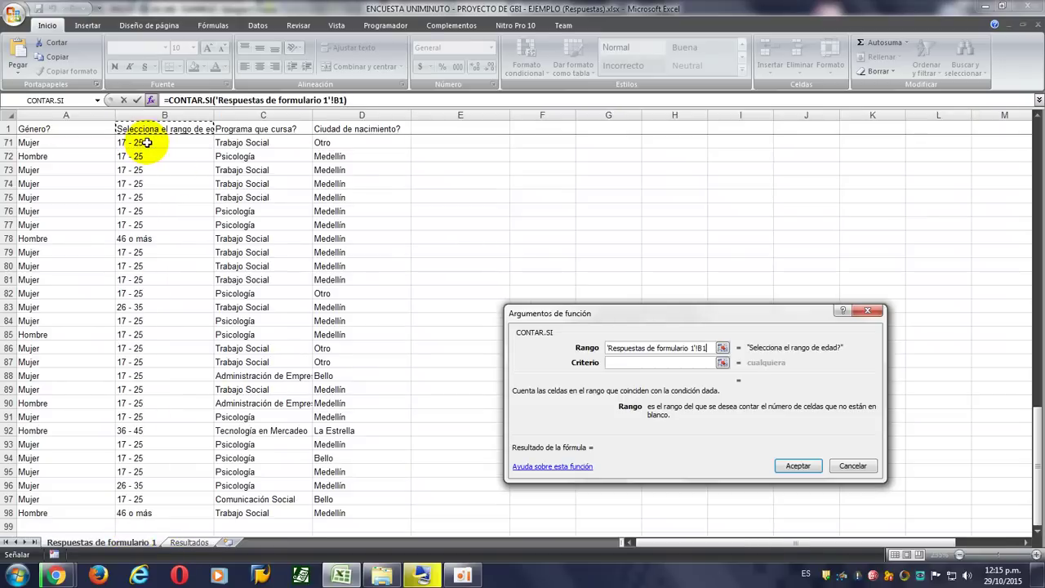
pyautogui.press('Down')
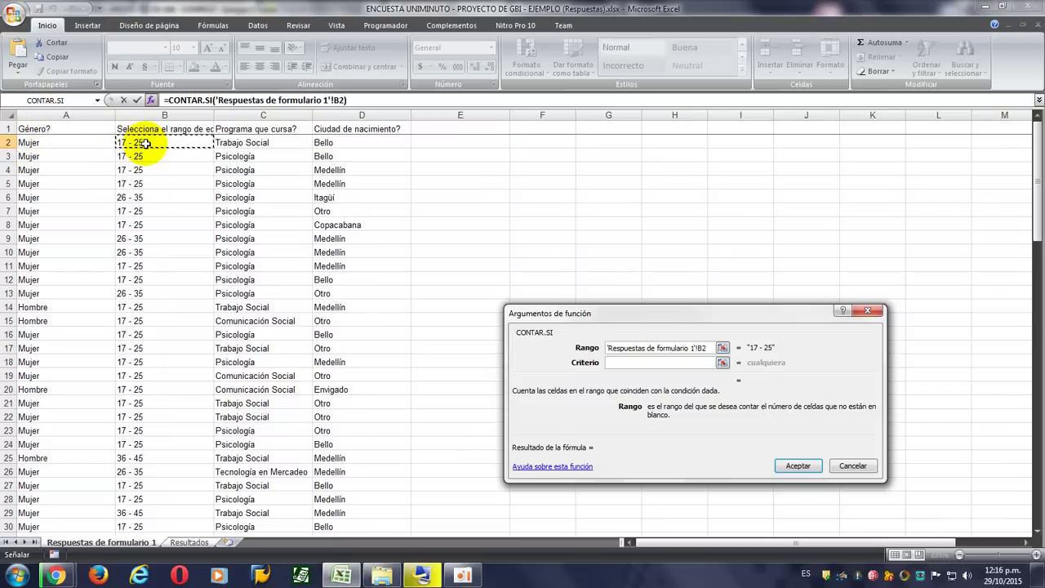
pyautogui.hotkey('ctrl', 'shift', 'Down')
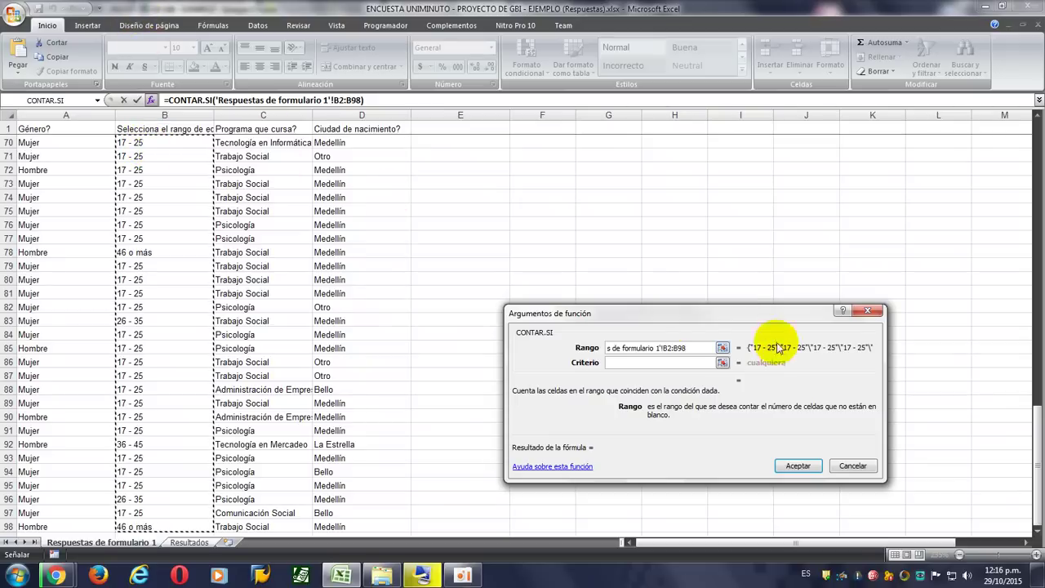
pyautogui.press('F4')
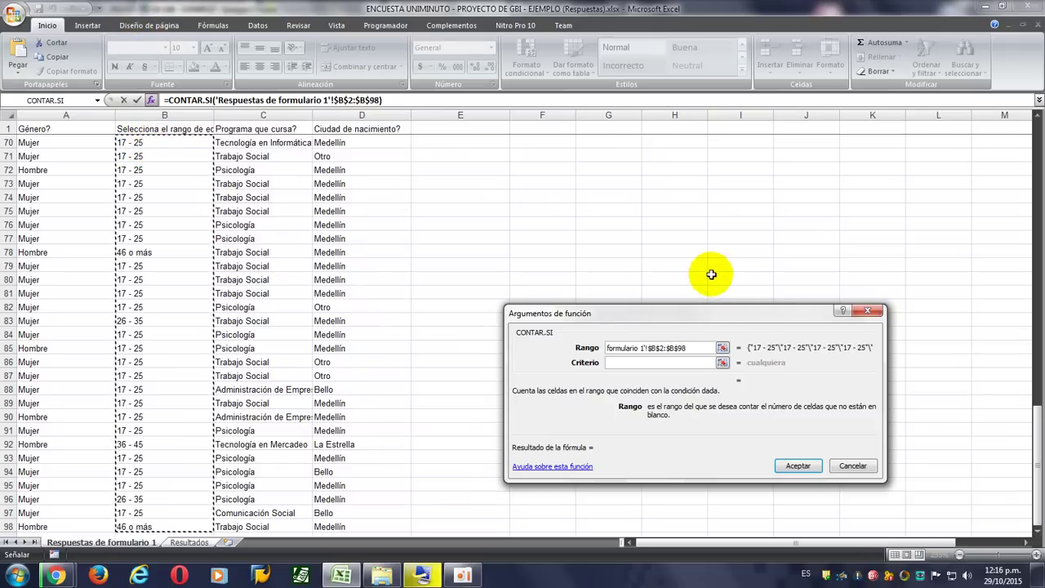
# Set the CONTAR.SI criterion to cell D2, accept the function and fill the formula from E2 down to E5.
pyautogui.click(665, 362)
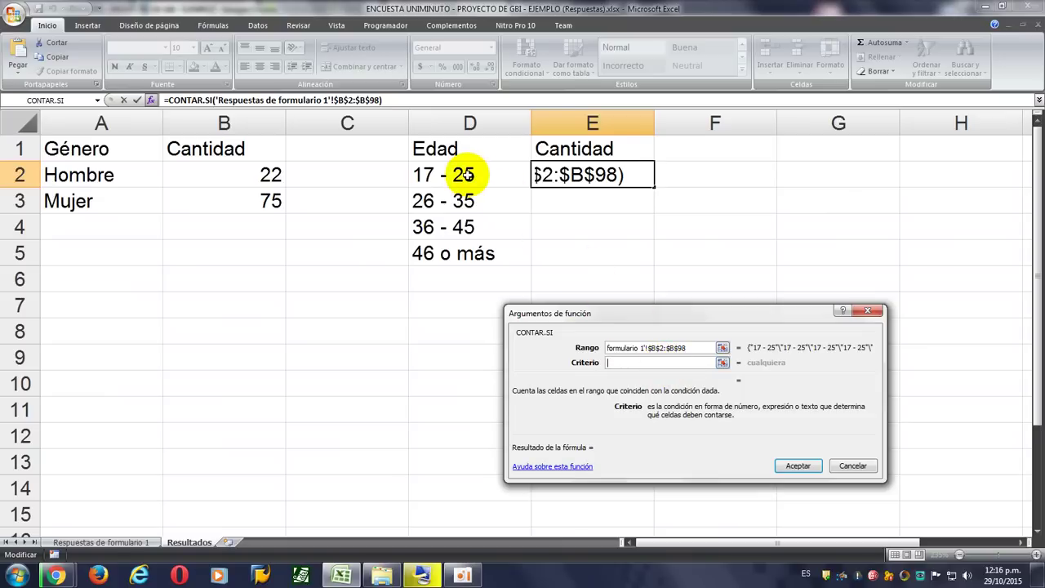
pyautogui.click(463, 175)
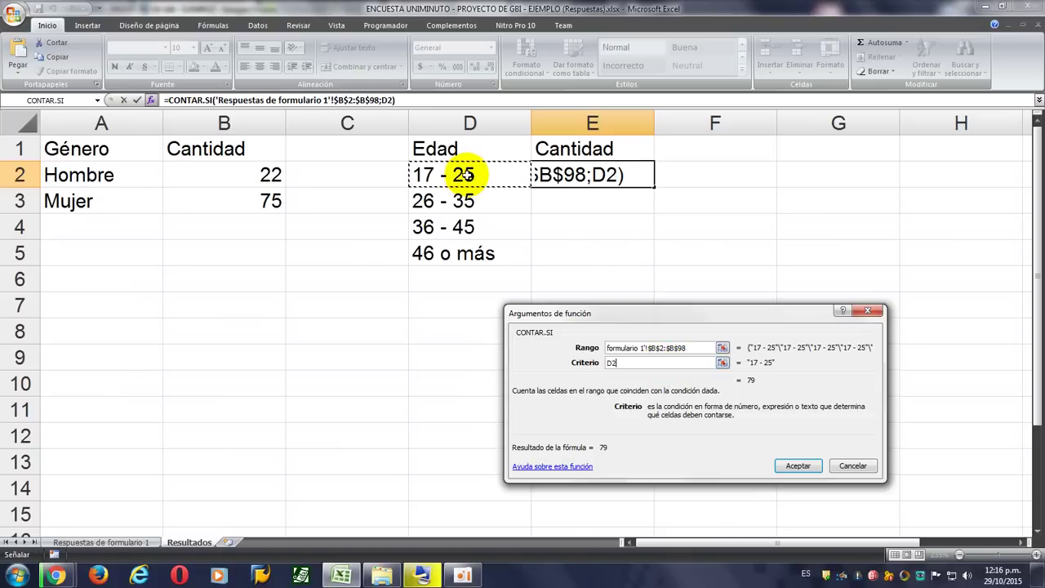
pyautogui.click(792, 467)
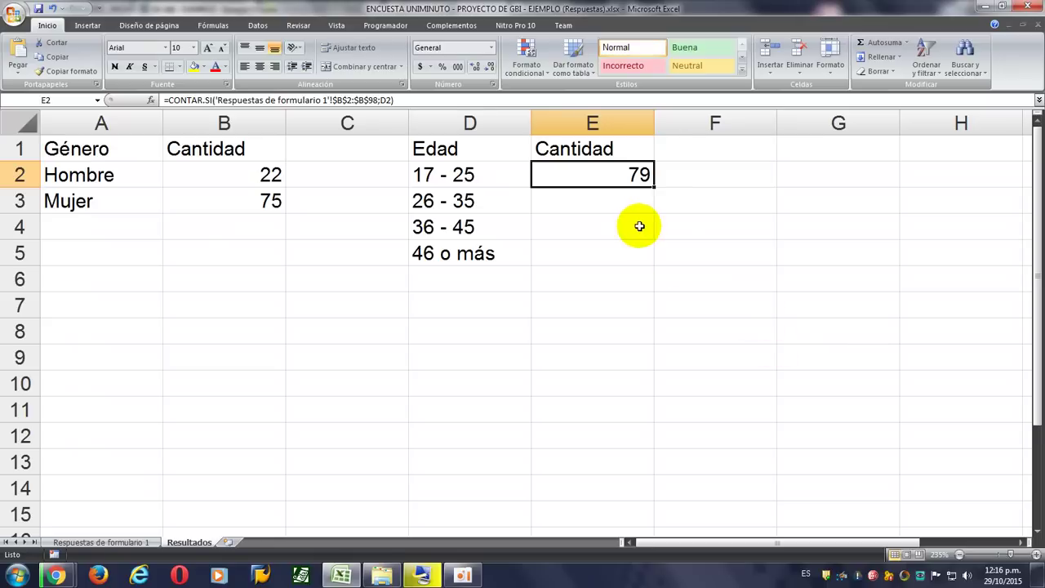
pyautogui.moveTo(654, 188); pyautogui.dragTo(646, 259)
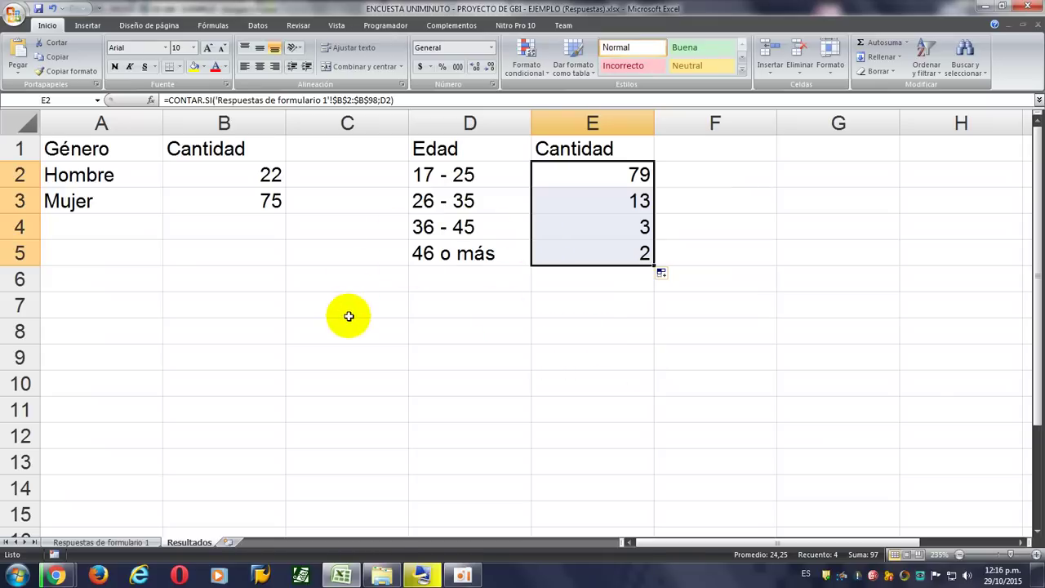
# Apply all borders to the gender table in cells A1:B3.
pyautogui.moveTo(98, 156); pyautogui.dragTo(236, 195)
pyautogui.click(175, 66)
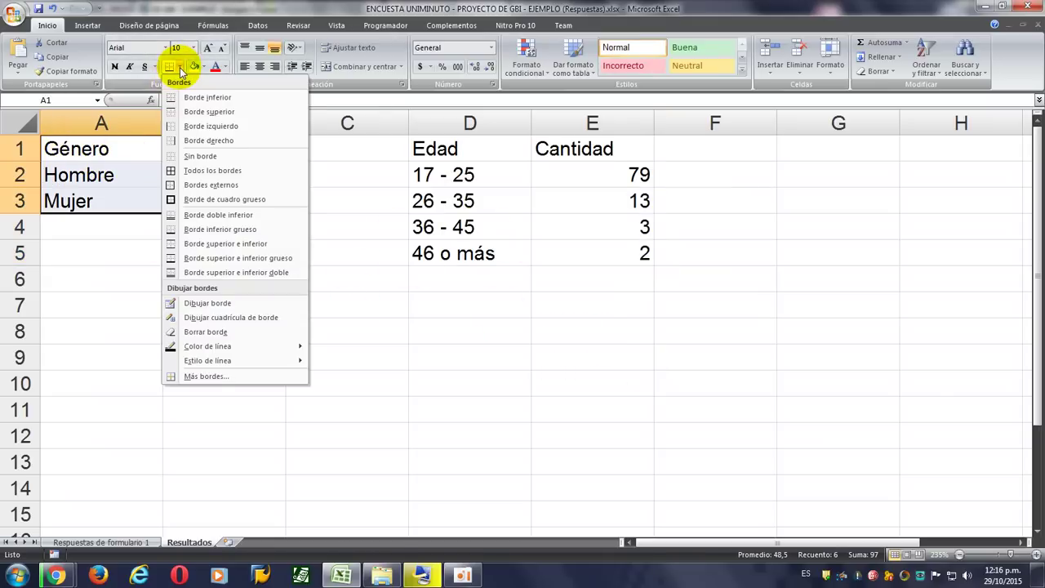
pyautogui.click(181, 174)
# Center the gender table headers in A1:B1, make them bold and fill them with light orange.
pyautogui.moveTo(93, 152); pyautogui.dragTo(182, 152)
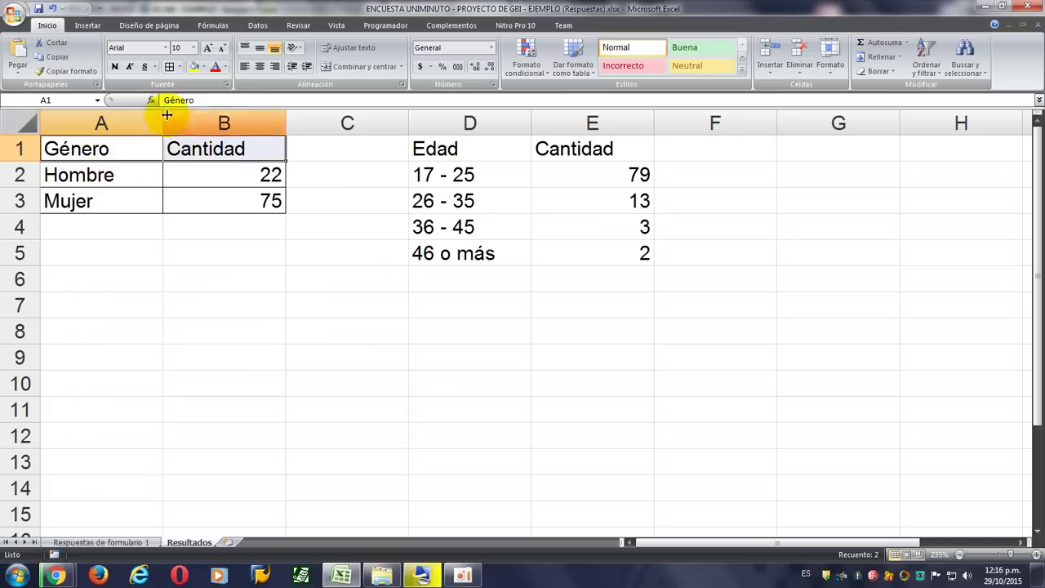
pyautogui.click(259, 66)
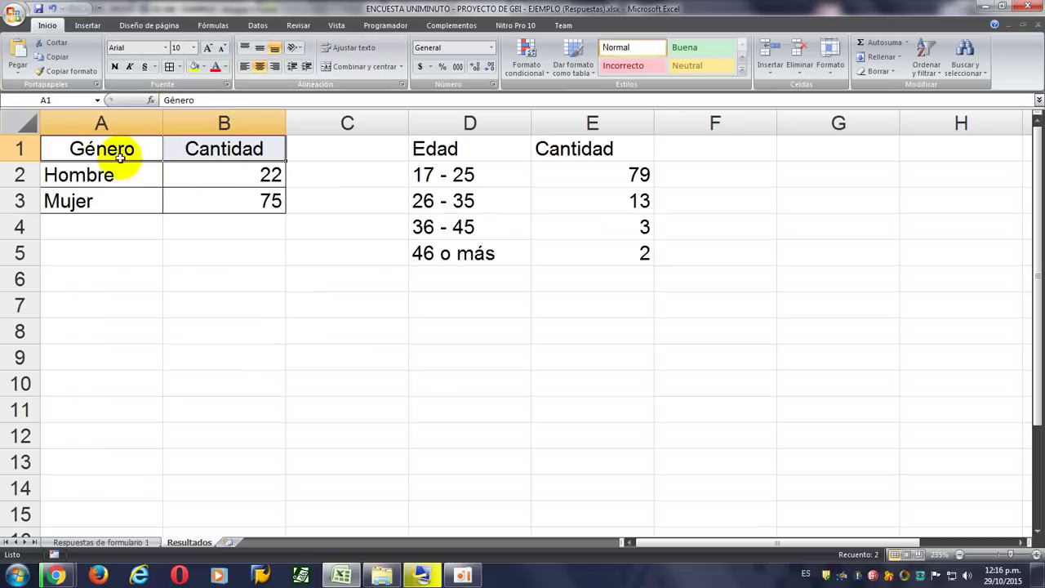
pyautogui.click(114, 66)
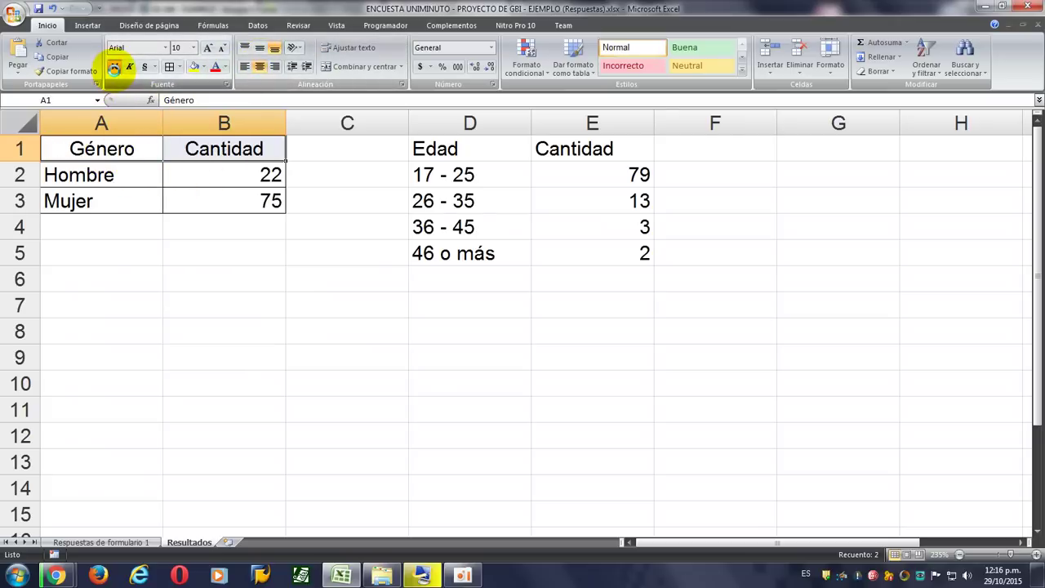
pyautogui.click(204, 67)
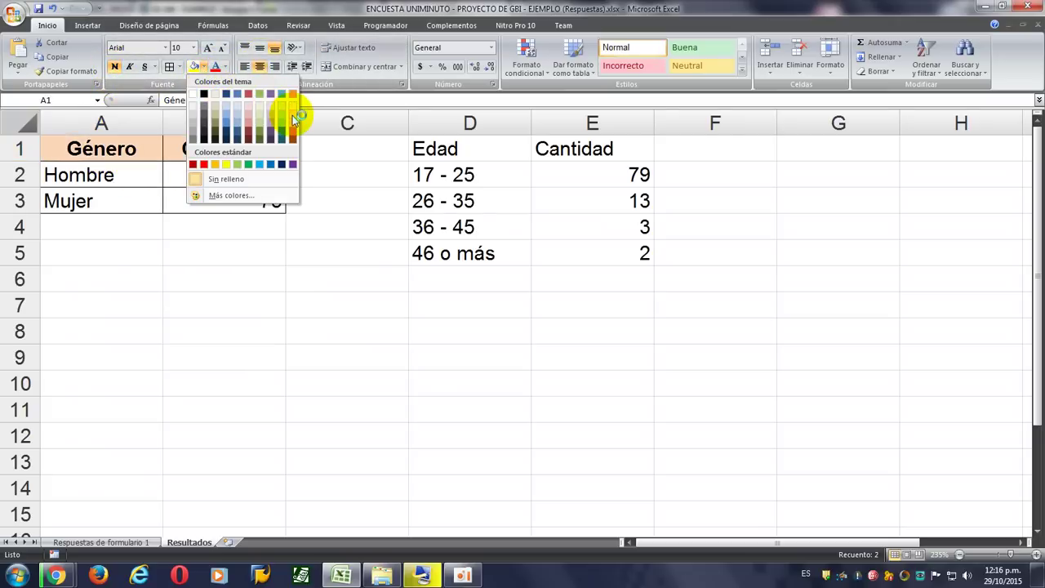
pyautogui.click(292, 115)
# Apply all borders to the age table in D1:E5 and make its headers in D1:E1 bold, centered and light orange.
pyautogui.moveTo(436, 152); pyautogui.dragTo(591, 245)
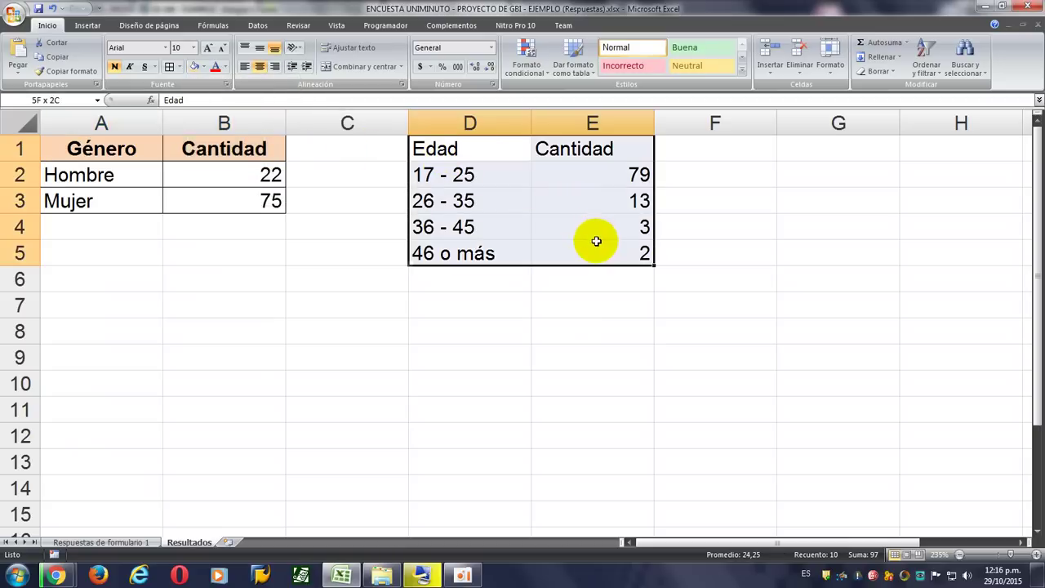
pyautogui.click(170, 66)
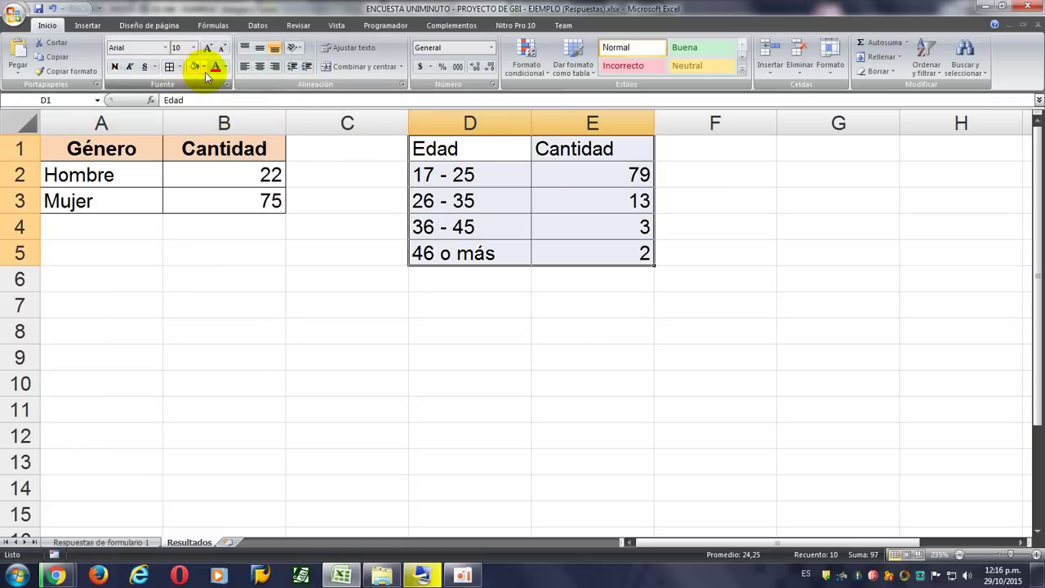
pyautogui.moveTo(490, 152); pyautogui.dragTo(575, 151)
pyautogui.click(114, 66)
pyautogui.click(194, 71)
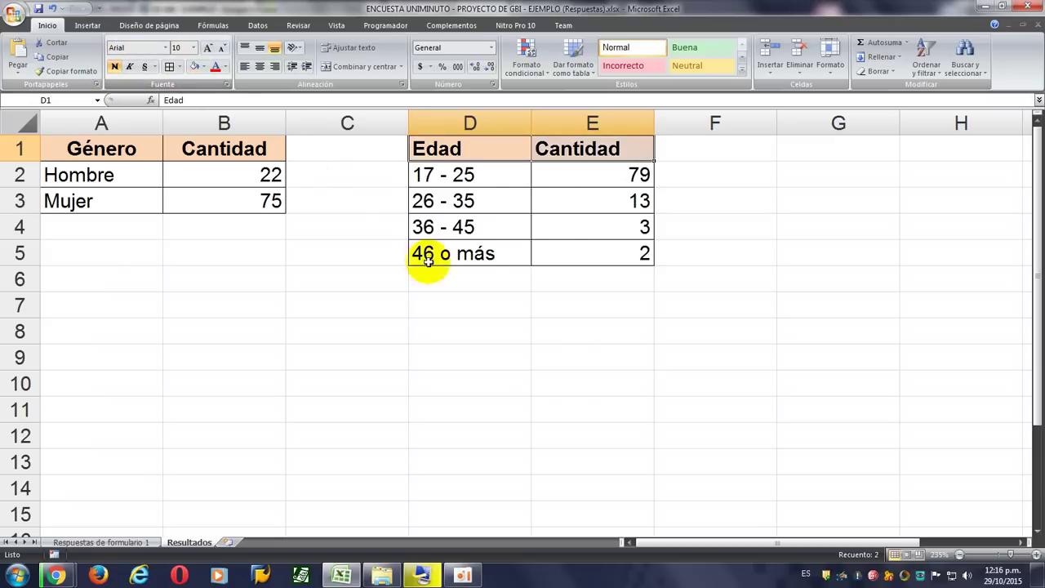
pyautogui.click(261, 68)
pyautogui.click(655, 332)
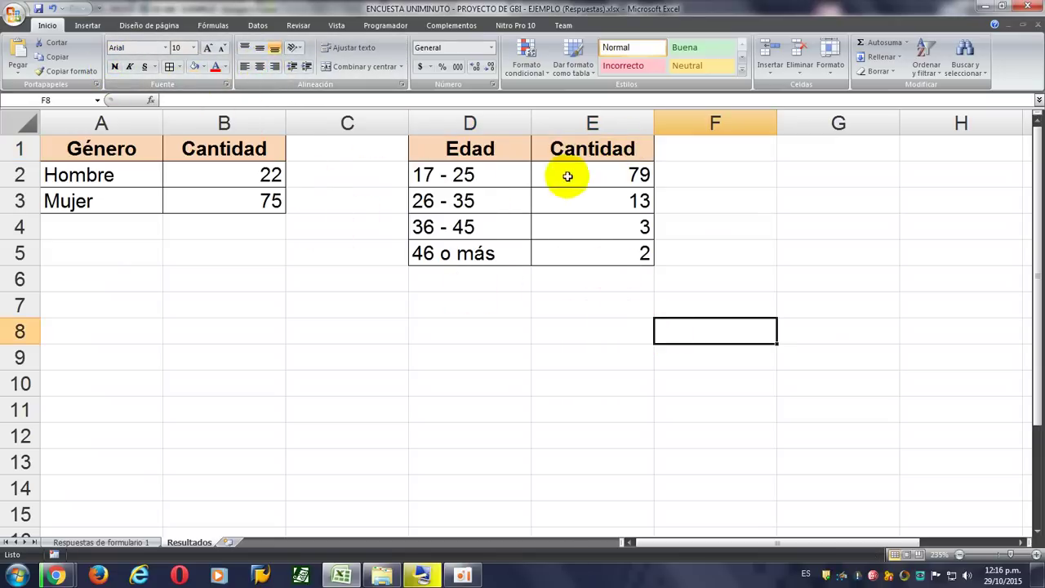
# Center the counts in B2:B3 of the gender table and in E2:E5 of the age table.
pyautogui.moveTo(277, 170); pyautogui.dragTo(274, 198)
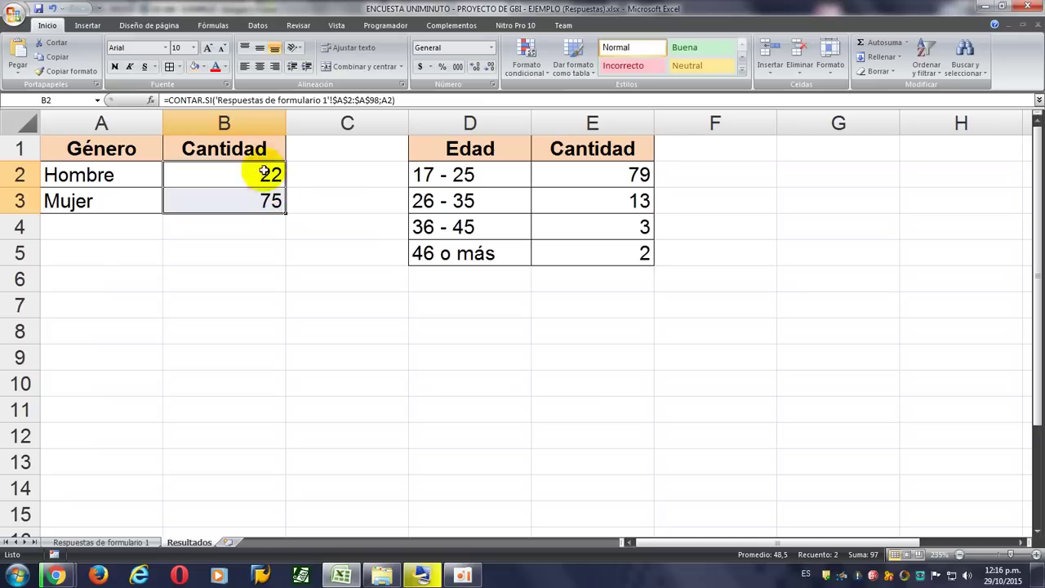
pyautogui.click(259, 66)
pyautogui.moveTo(572, 175); pyautogui.dragTo(573, 243)
pyautogui.click(259, 66)
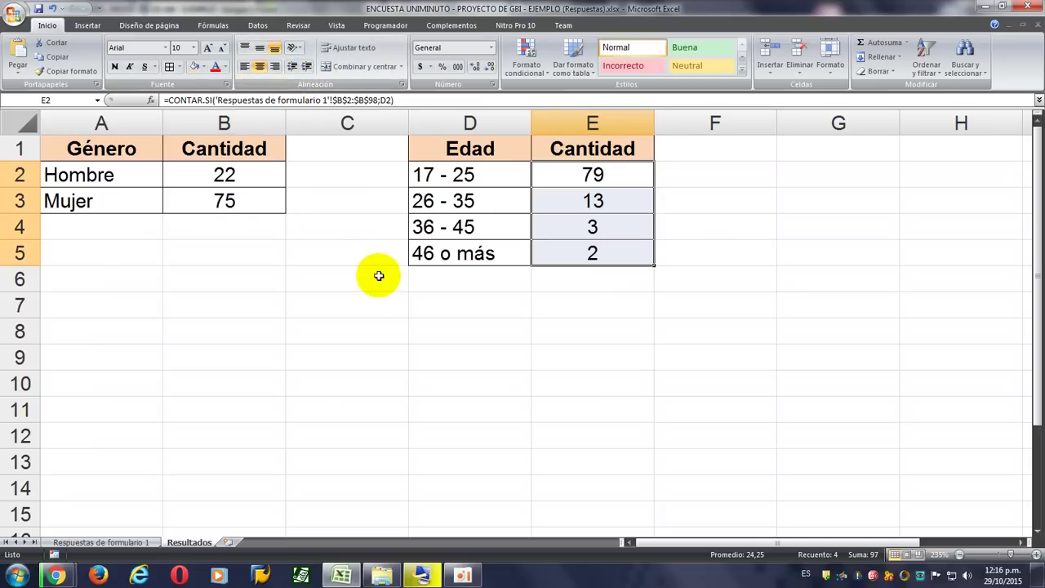
pyautogui.click(354, 322)
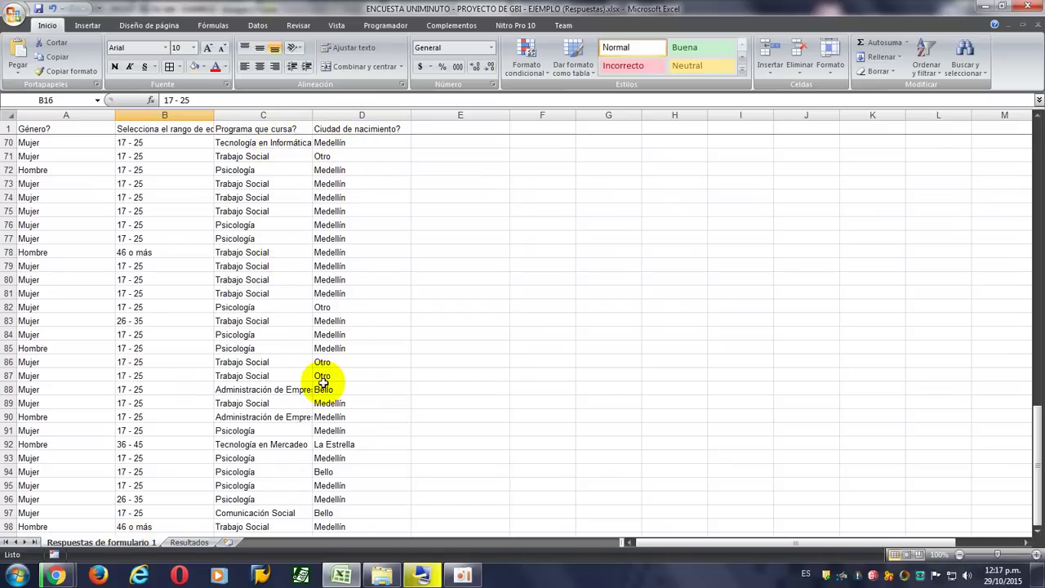
# Enter the headers Ciudad in A7 and Cantidad in B7 of the Resultados sheet.
pyautogui.click(188, 542)
pyautogui.click(113, 308)
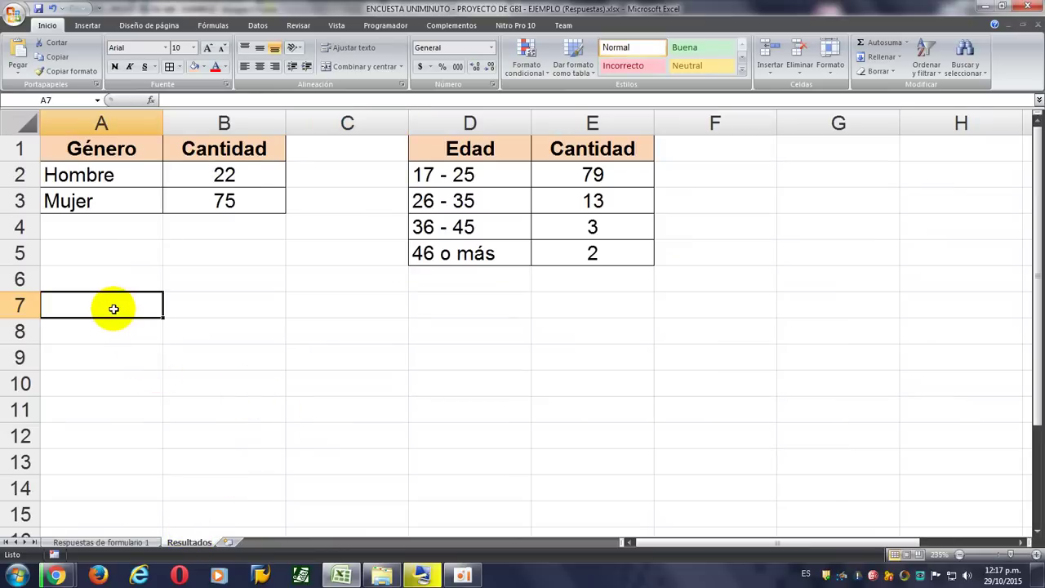
pyautogui.write('ci')
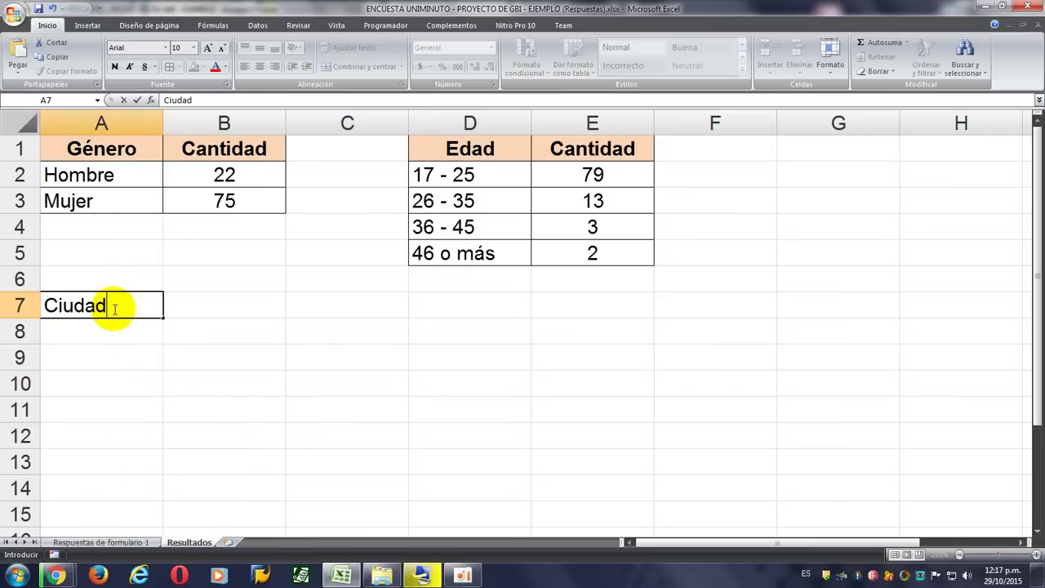
pyautogui.press('Tab')
pyautogui.write('Cantida')
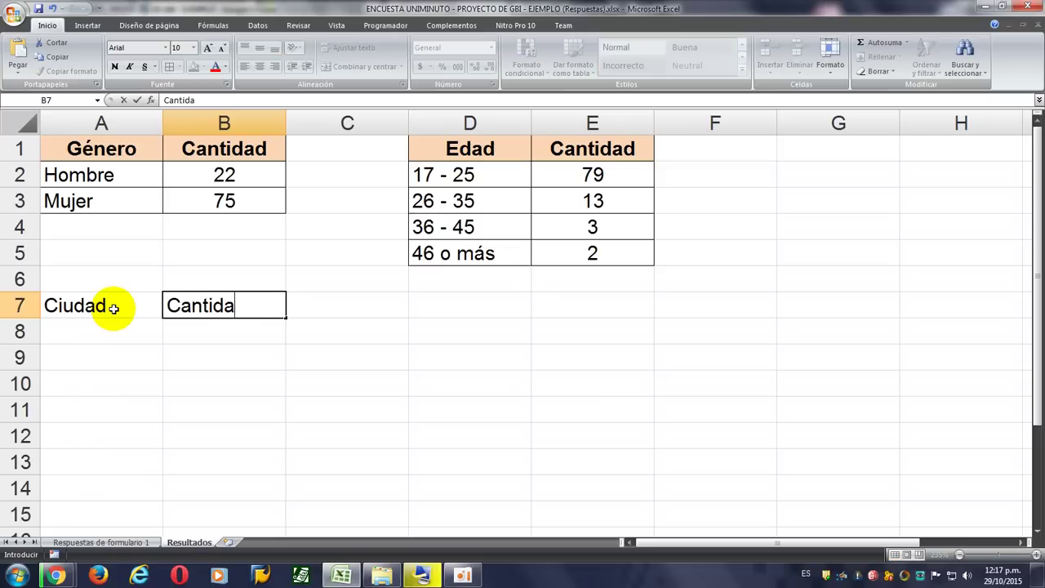
pyautogui.write('d')
pyautogui.press('Return')
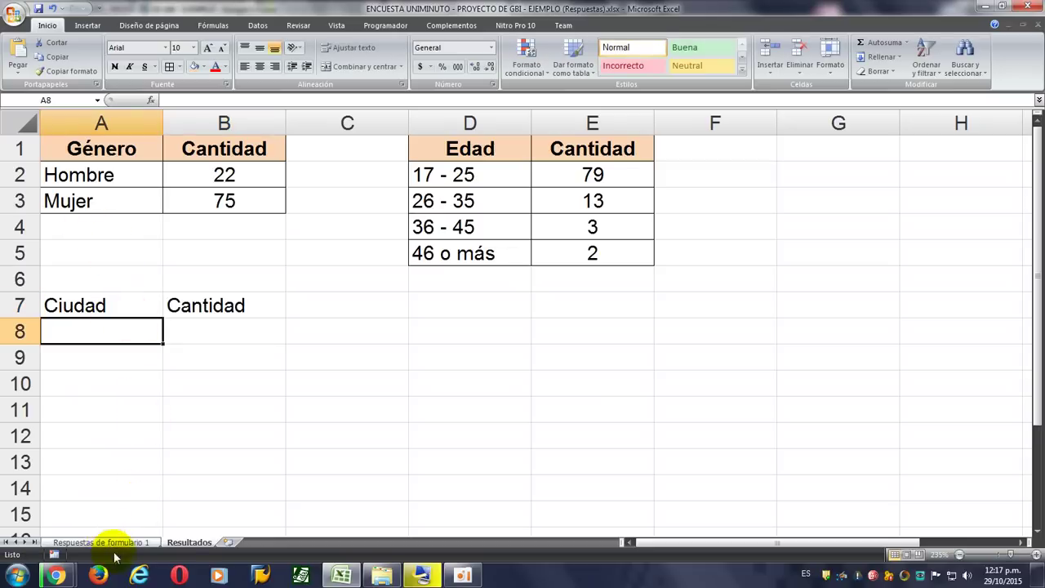
# Switch to the survey form in Chrome, check the Ciudad de nacimiento answer options and return to Excel.
pyautogui.click(55, 575)
pyautogui.click(226, 522)
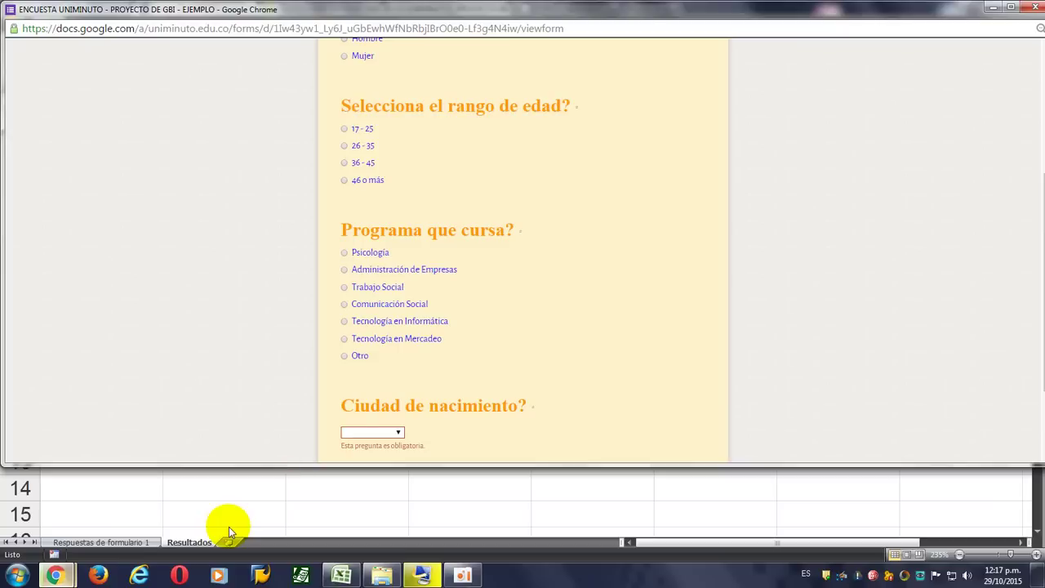
pyautogui.click(351, 429)
pyautogui.scroll(-2, 481, 360)
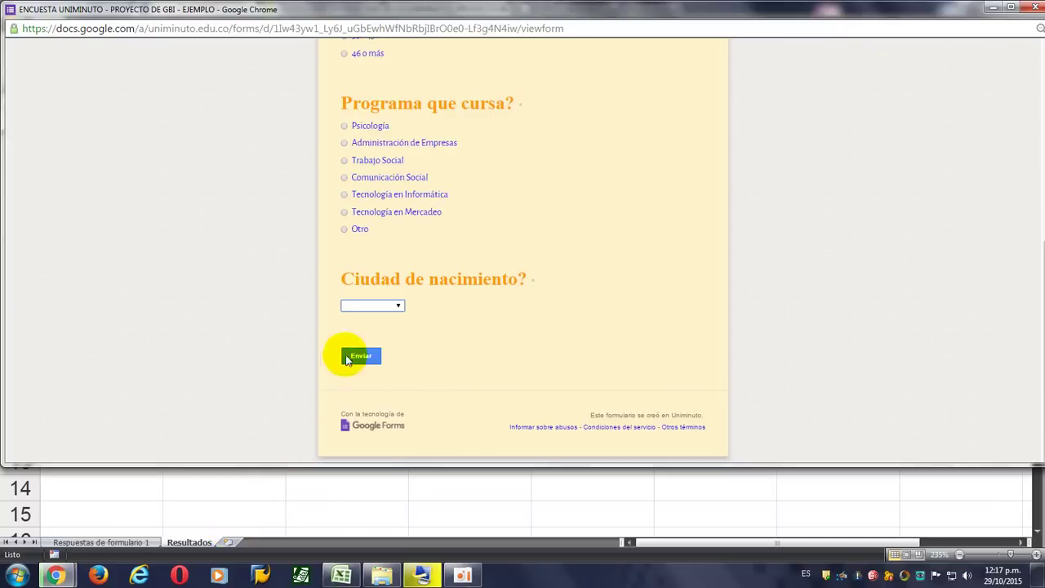
pyautogui.click(373, 305)
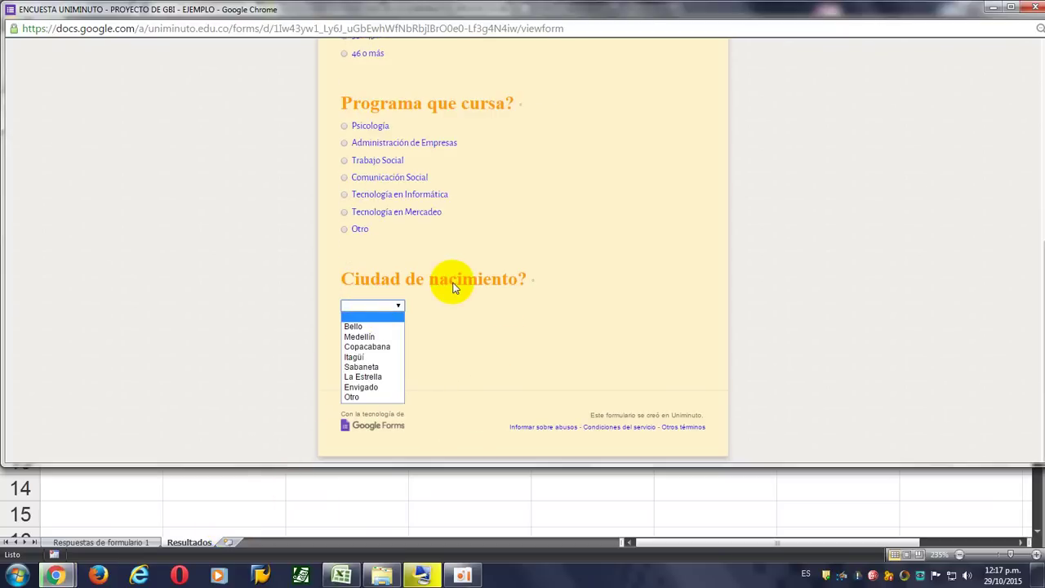
pyautogui.hotkey('alt', 'Tab')
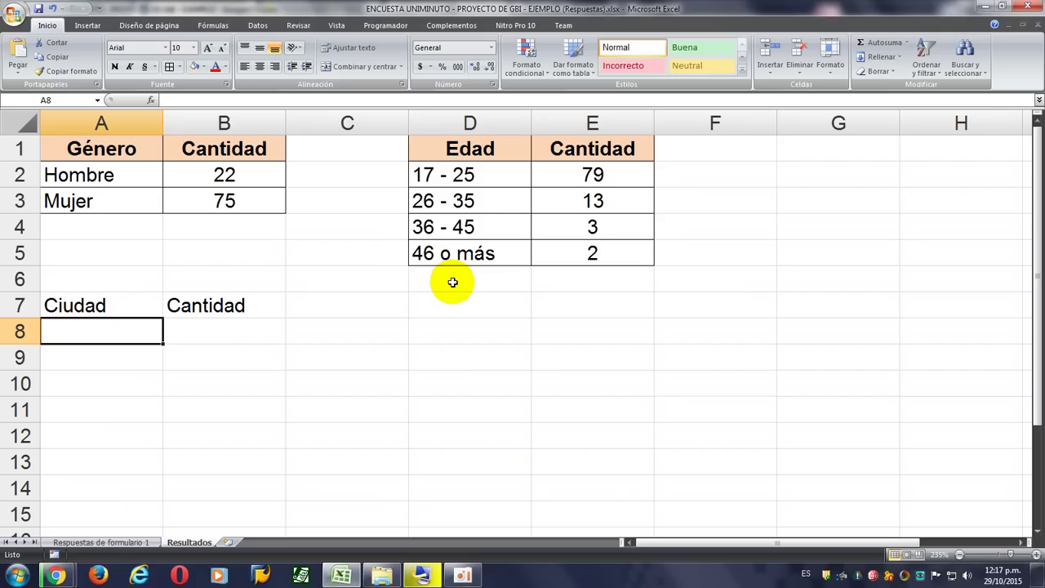
# Enter the cities Bello, Medellín, Copacabana and Itagüí in cells A8 to A11.
pyautogui.write('Bello')
pyautogui.press('Return')
pyautogui.write('M')
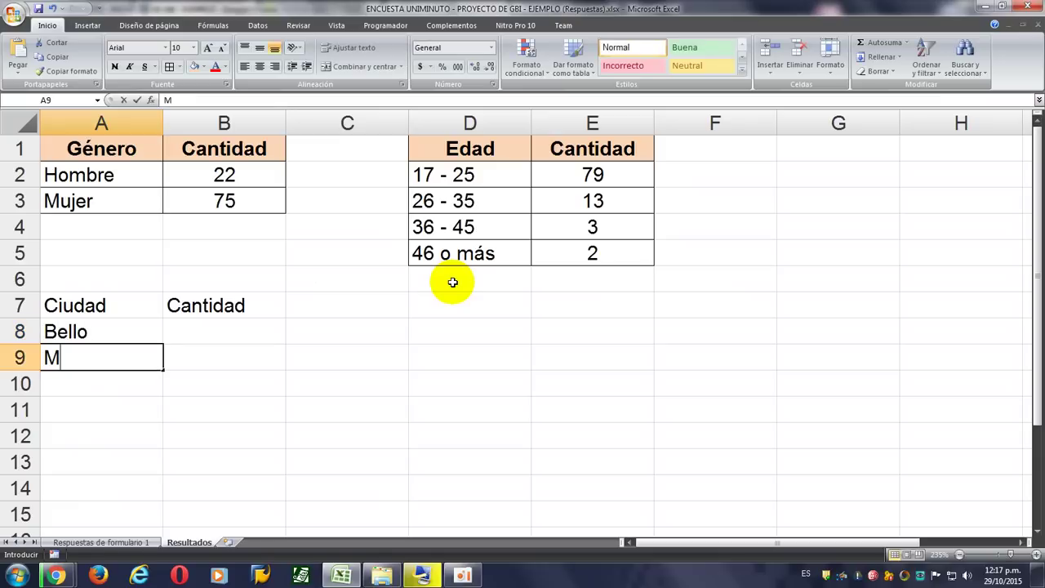
pyautogui.write('edellín')
pyautogui.press('Return')
pyautogui.write('co')
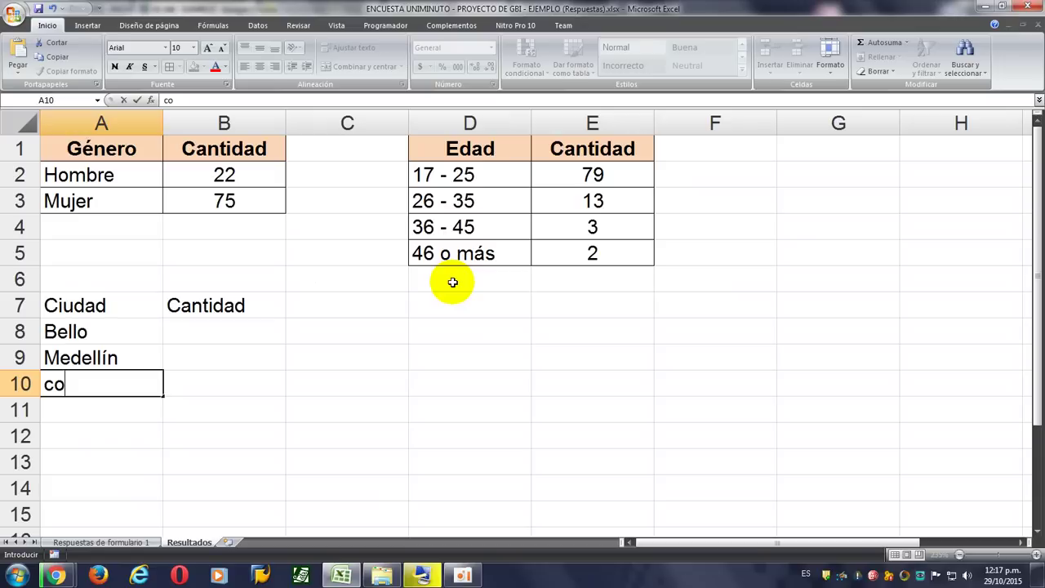
pyautogui.write('opacaban')
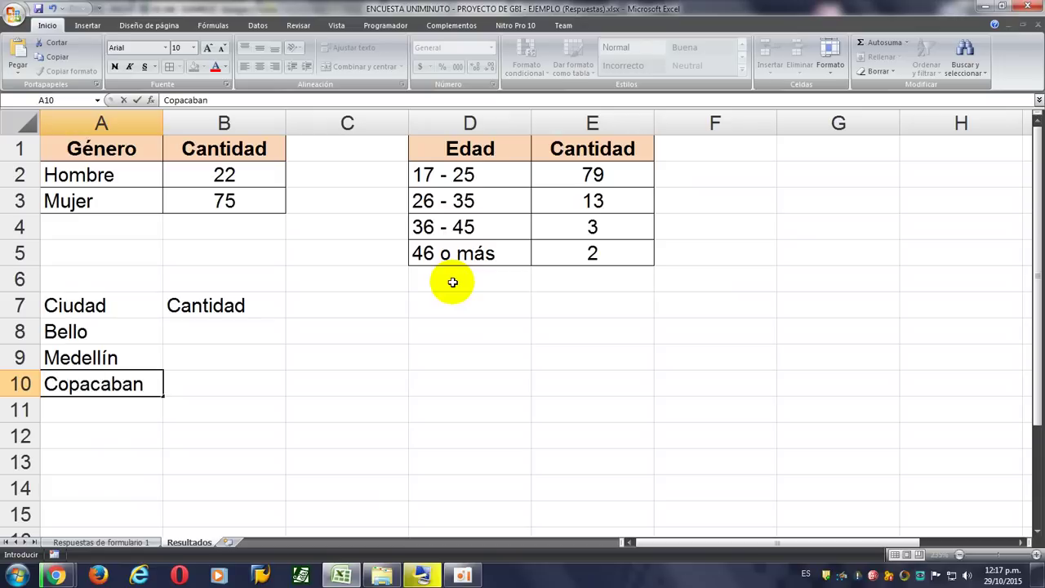
pyautogui.write('a')
pyautogui.press('Return')
pyautogui.write('Itagüí')
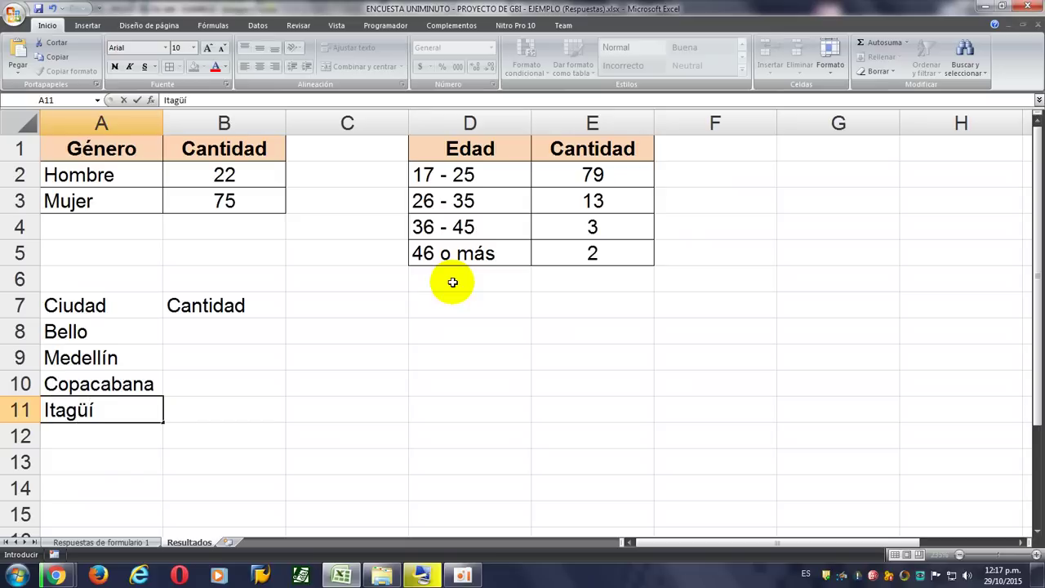
pyautogui.press('Return')
# Check the form's remaining city options in Chrome and enter Sabaneta, Envigado, La Estrella and Otro in A12 to A15.
pyautogui.hotkey('alt', 'Tab')
pyautogui.click(391, 308)
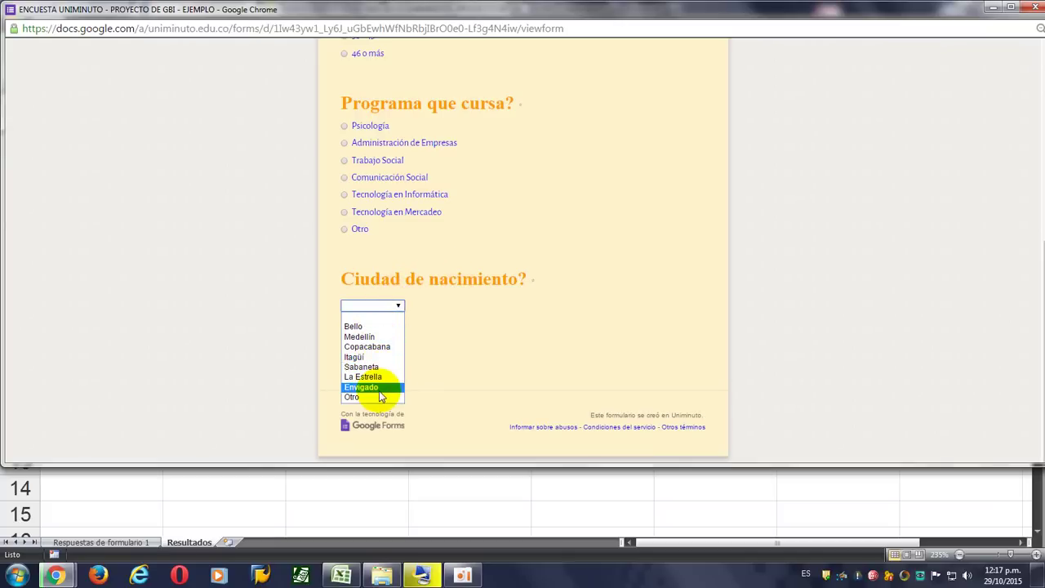
pyautogui.hotkey('alt', 'Tab')
pyautogui.write('Sab')
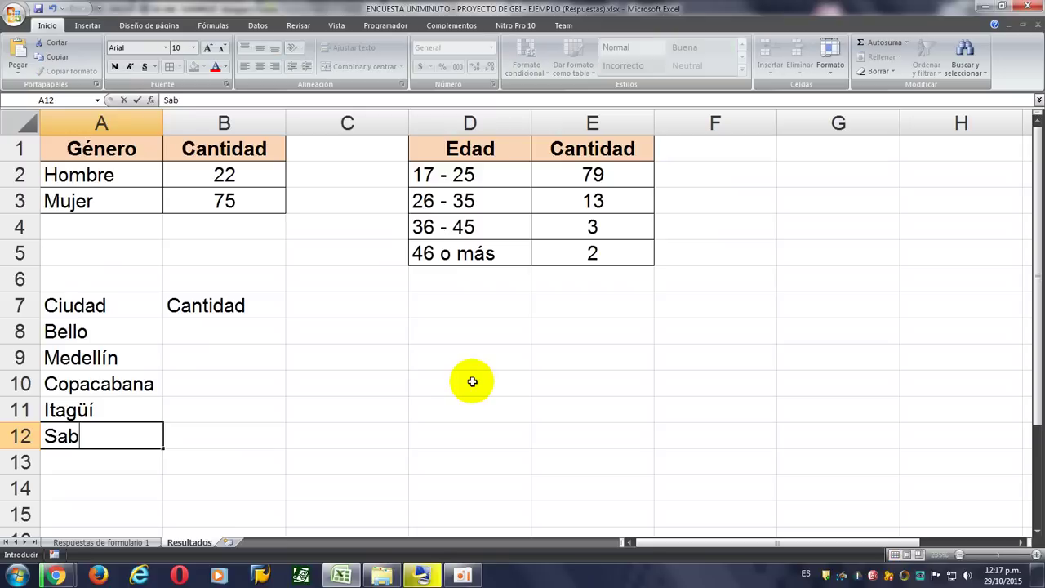
pyautogui.press('Return')
pyautogui.write('E')
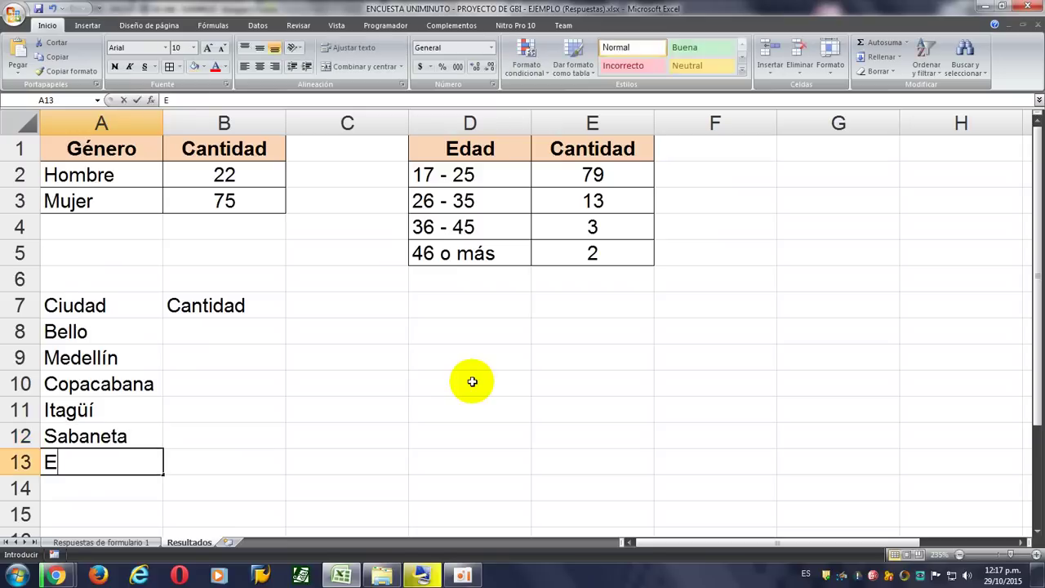
pyautogui.write('nvigado')
pyautogui.press('Return')
pyautogui.write('La')
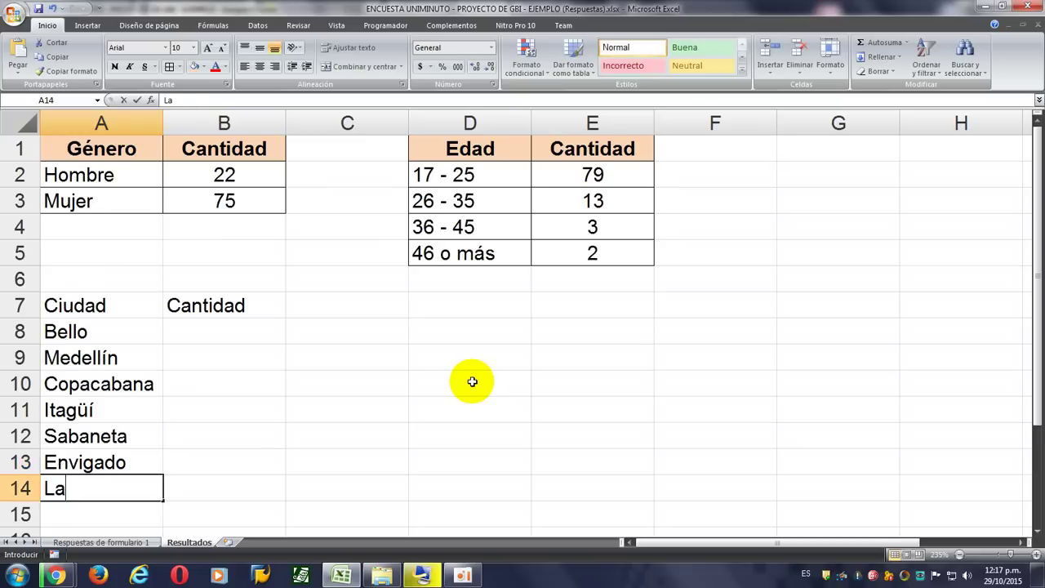
pyautogui.write(' Estrella')
pyautogui.press('Return')
pyautogui.write('Ot')
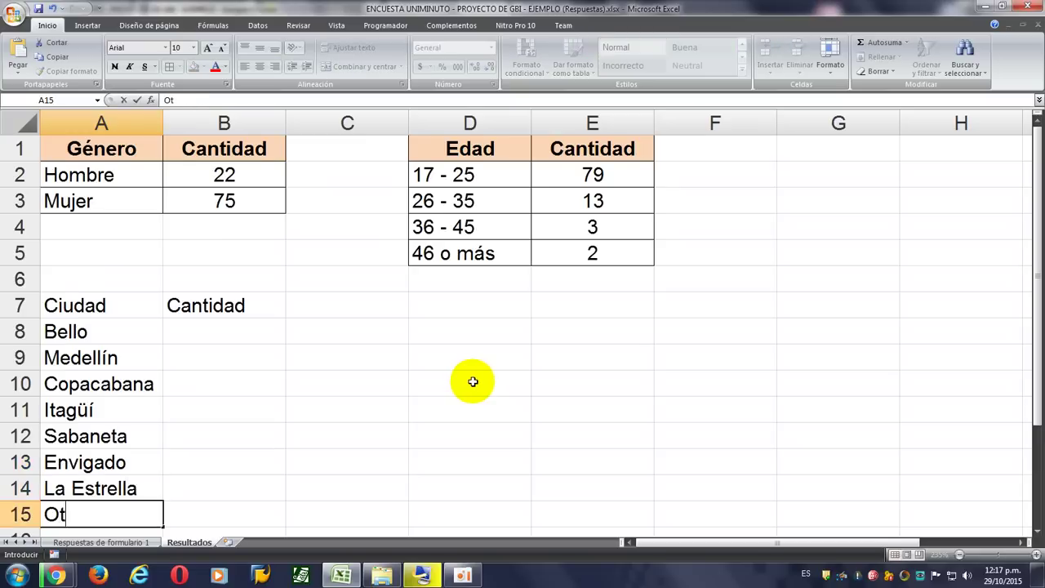
pyautogui.write('ro')
pyautogui.press('Return')
# Center the city table headers in A7:B7 and fill them with the same light orange.
pyautogui.moveTo(67, 279); pyautogui.dragTo(200, 279)
pyautogui.click(260, 66)
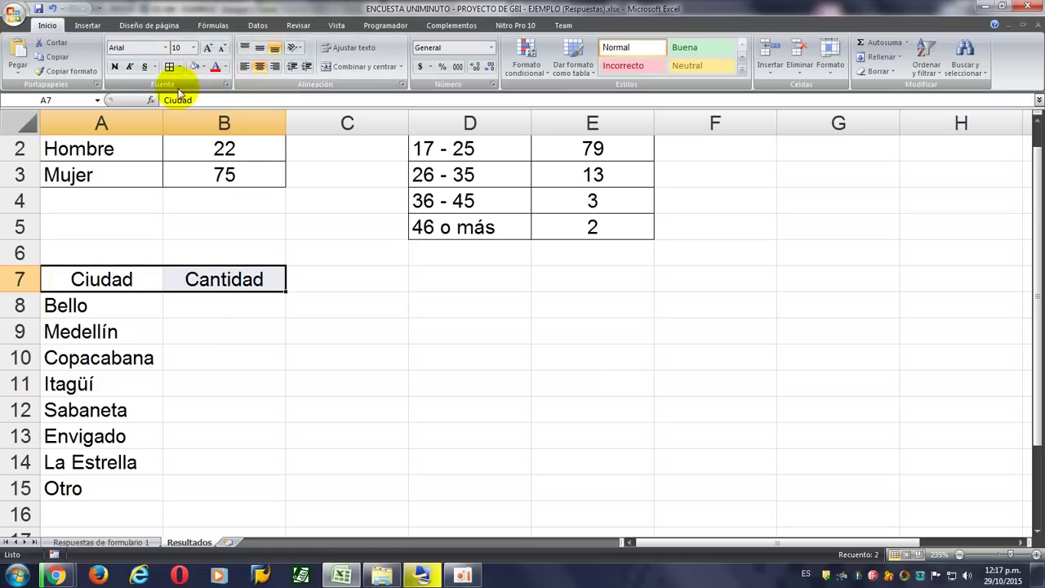
pyautogui.click(194, 66)
# Apply all borders to the city table in A7:B15 and center the count cells B8:B15.
pyautogui.moveTo(87, 278); pyautogui.dragTo(221, 482)
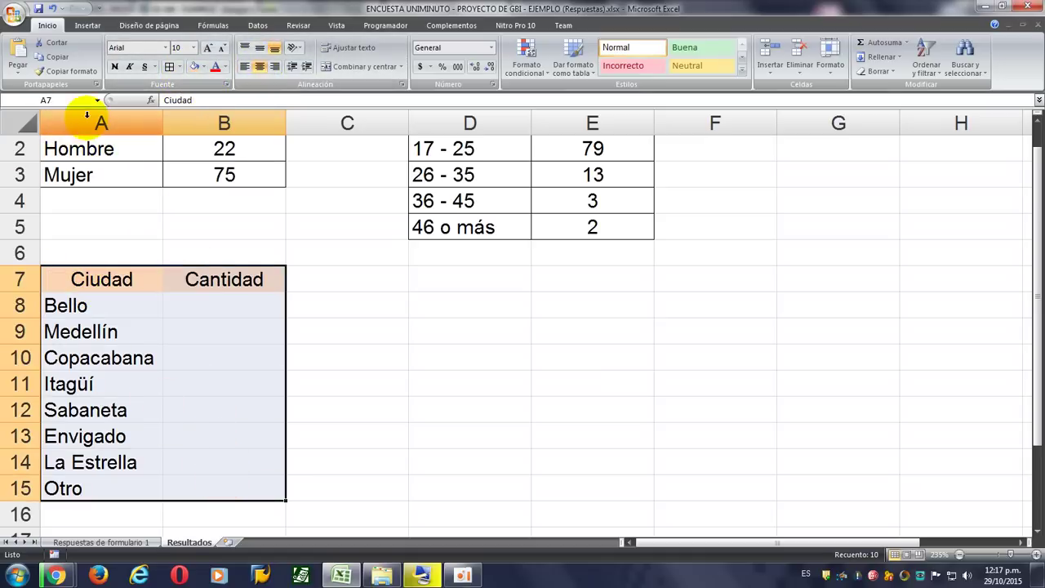
pyautogui.click(169, 66)
pyautogui.moveTo(210, 304); pyautogui.dragTo(211, 485)
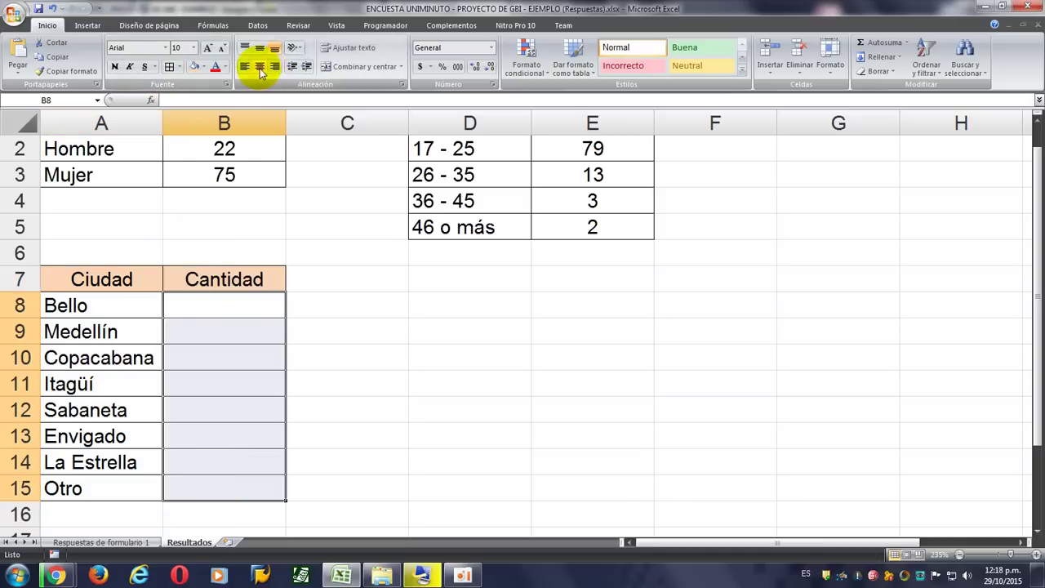
# Start a CONTAR.SI formula in B8 with the absolute range $D$2:$D$98 from the Respuestas de formulario 1 sheet.
pyautogui.click(216, 304)
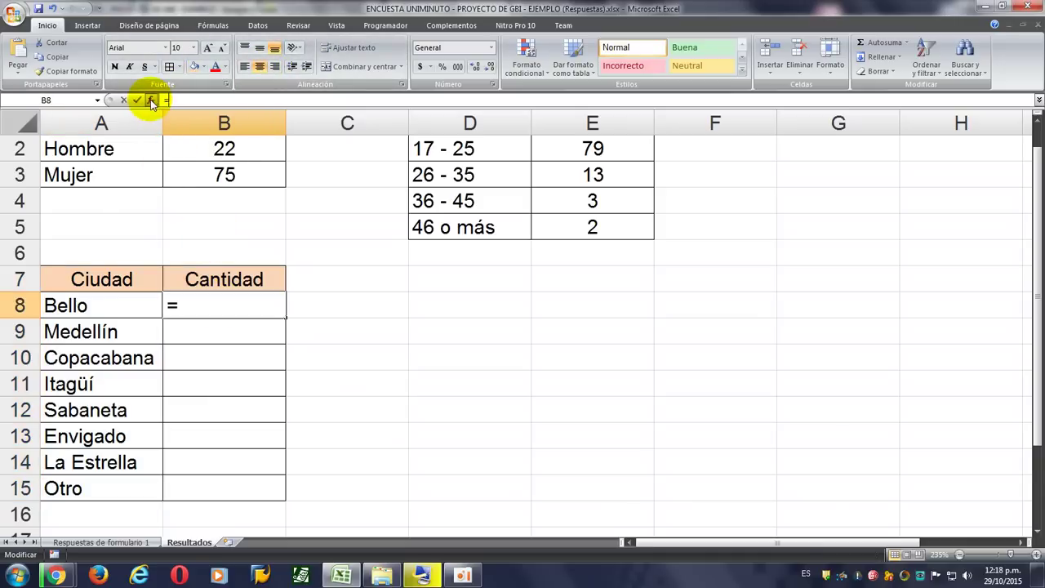
pyautogui.click(150, 99)
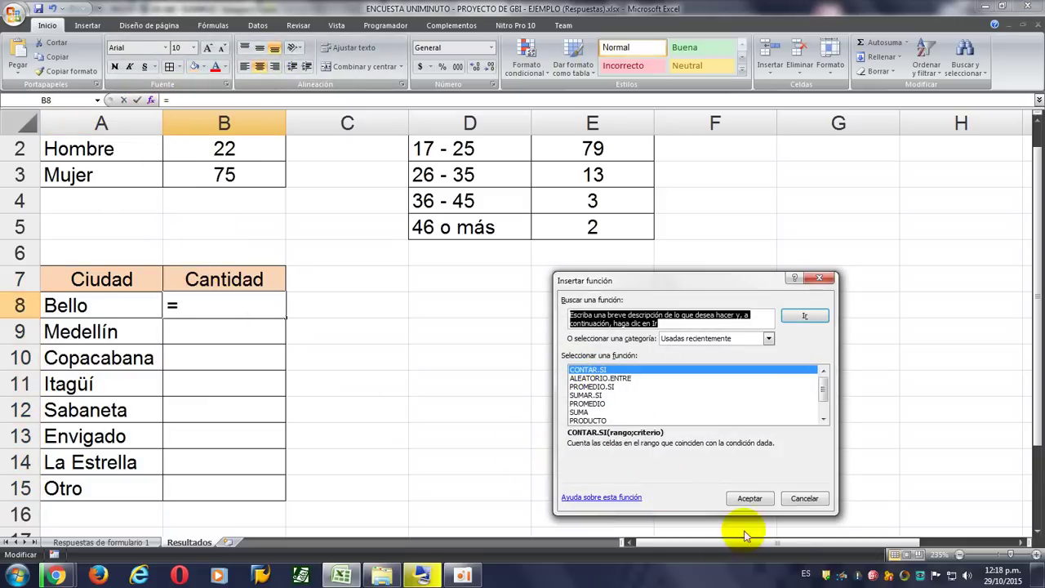
pyautogui.click(750, 499)
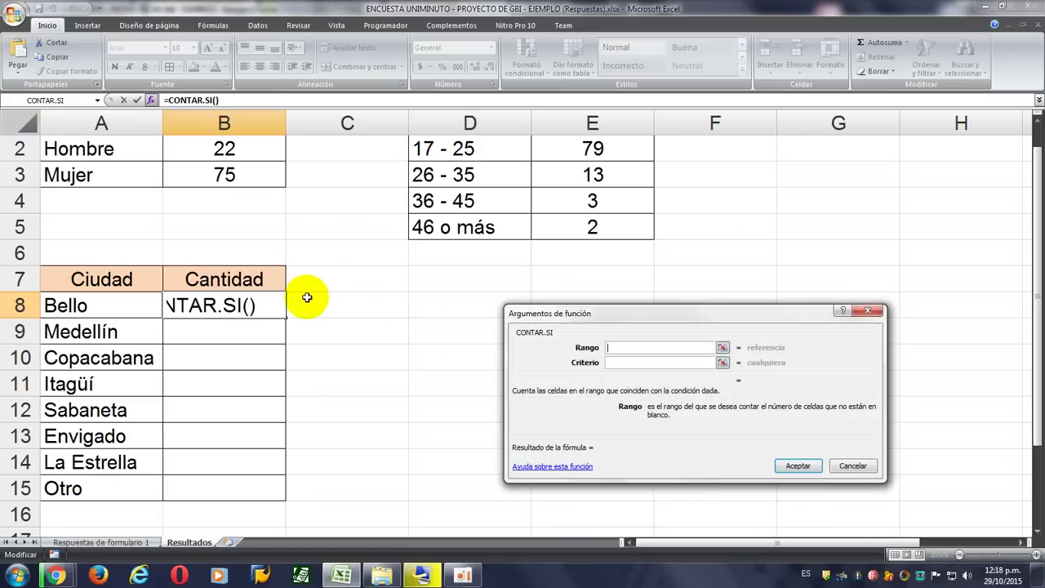
pyautogui.click(118, 540)
pyautogui.moveTo(345, 142); pyautogui.dragTo(364, 463)
pyautogui.click(343, 219)
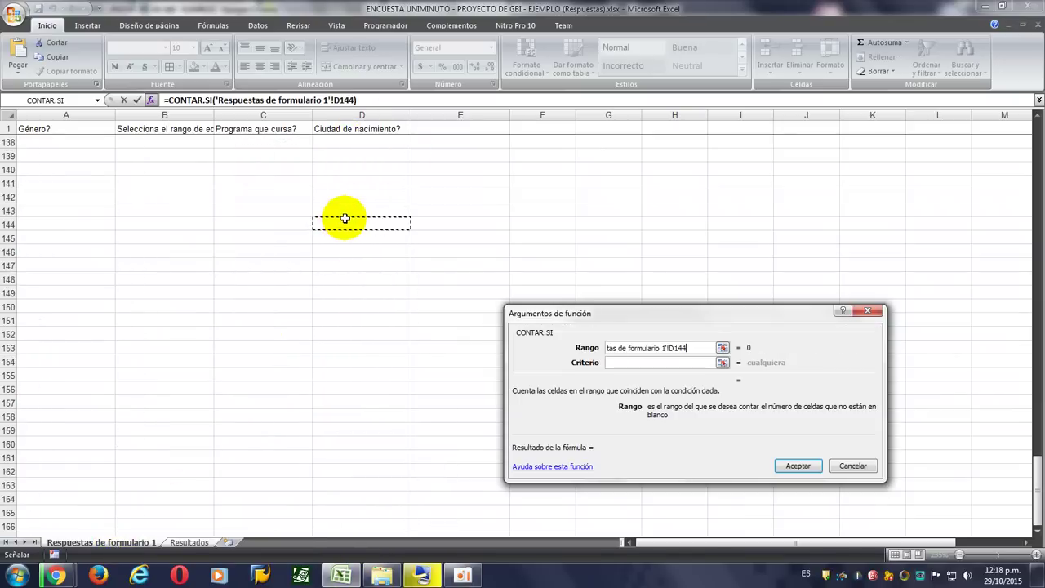
pyautogui.hotkey('ctrl', 'Up')
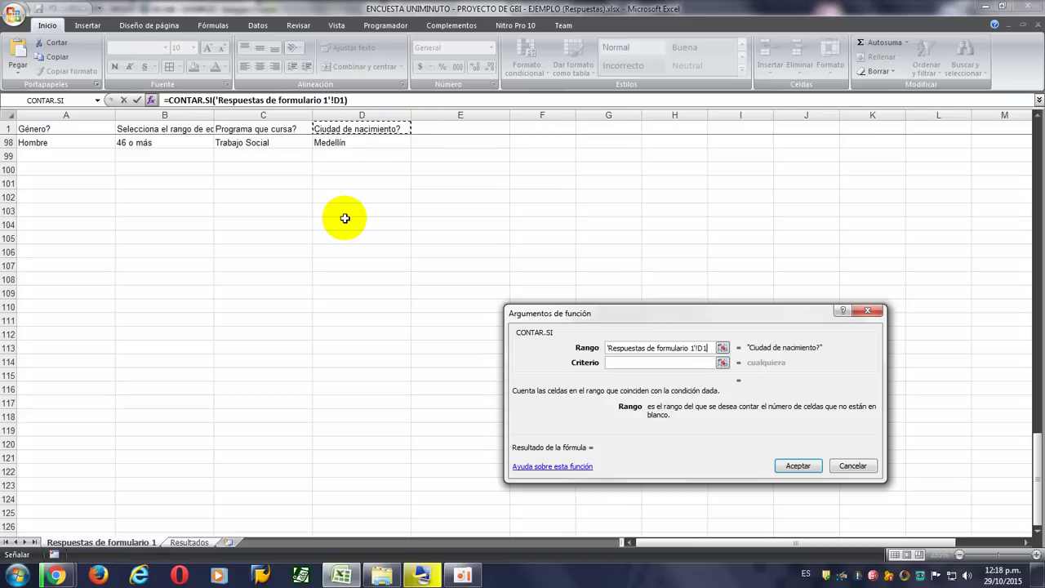
pyautogui.press('Down')
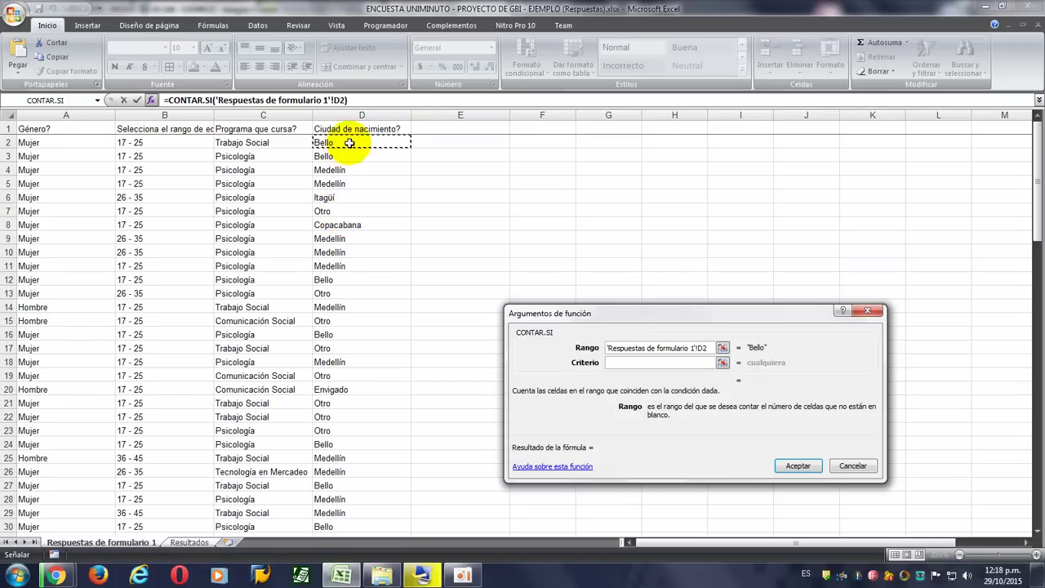
pyautogui.hotkey('ctrl', 'shift', 'Down')
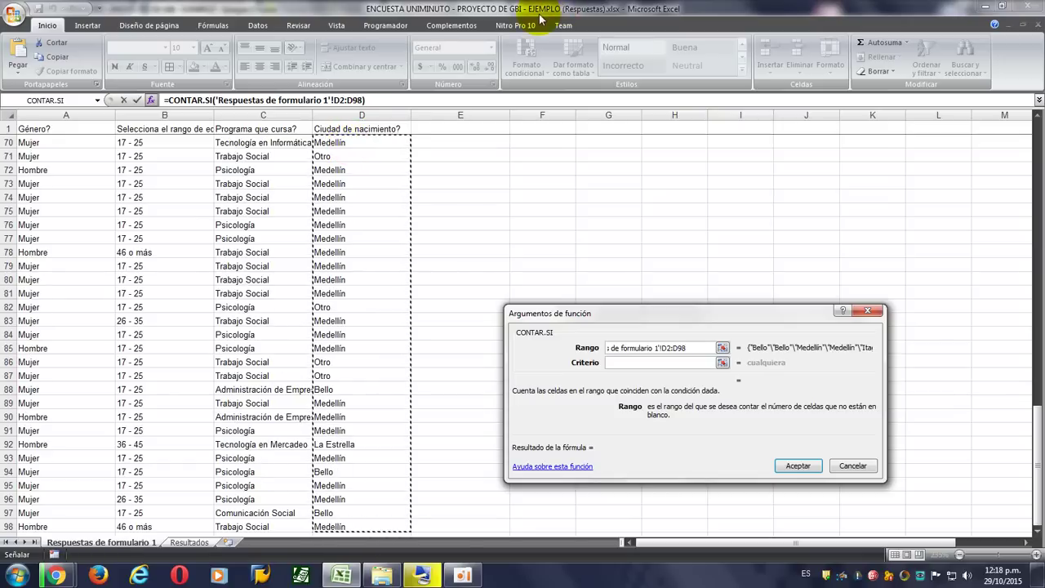
pyautogui.press('F4')
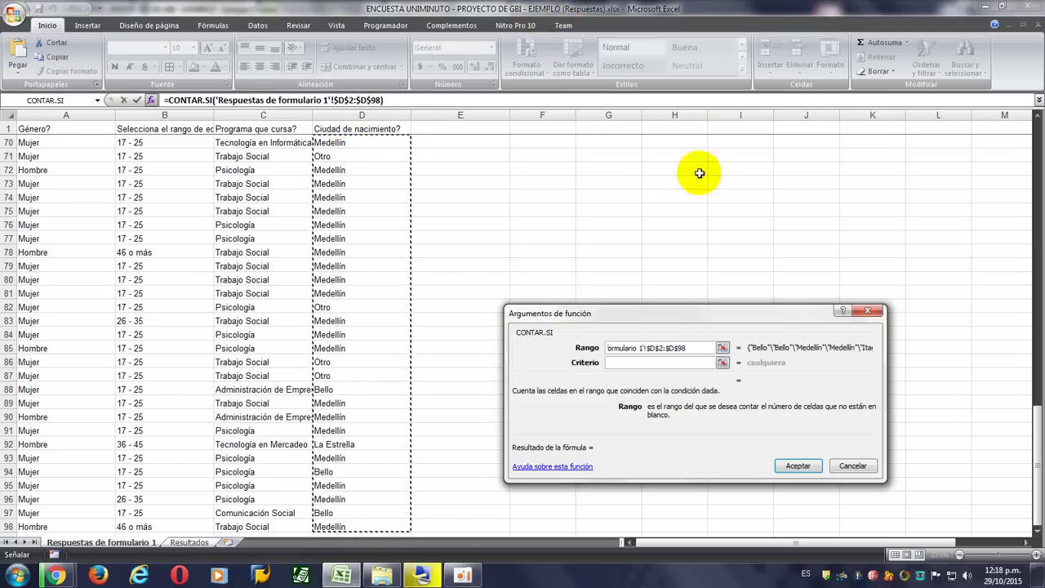
# Use A8 as the criterion of the B8 formula, accept it and fill it down to B15.
pyautogui.click(641, 362)
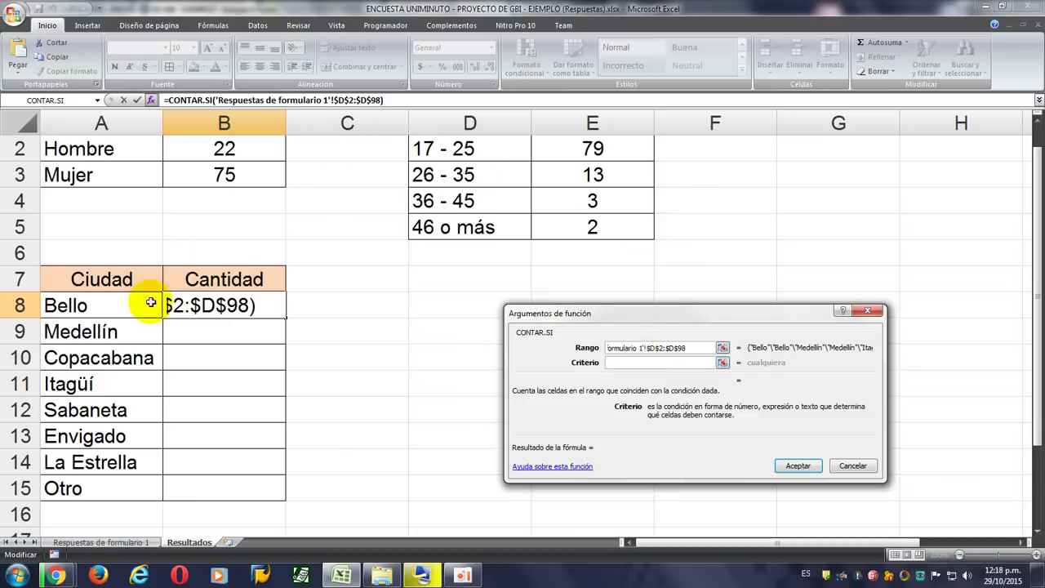
pyautogui.click(81, 306)
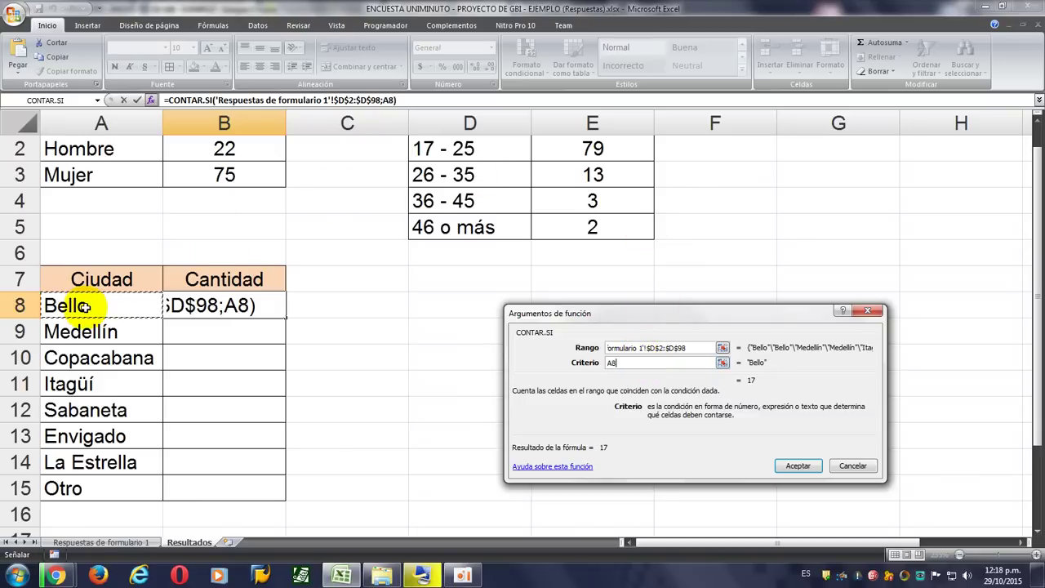
pyautogui.click(798, 465)
pyautogui.moveTo(285, 317); pyautogui.dragTo(274, 497)
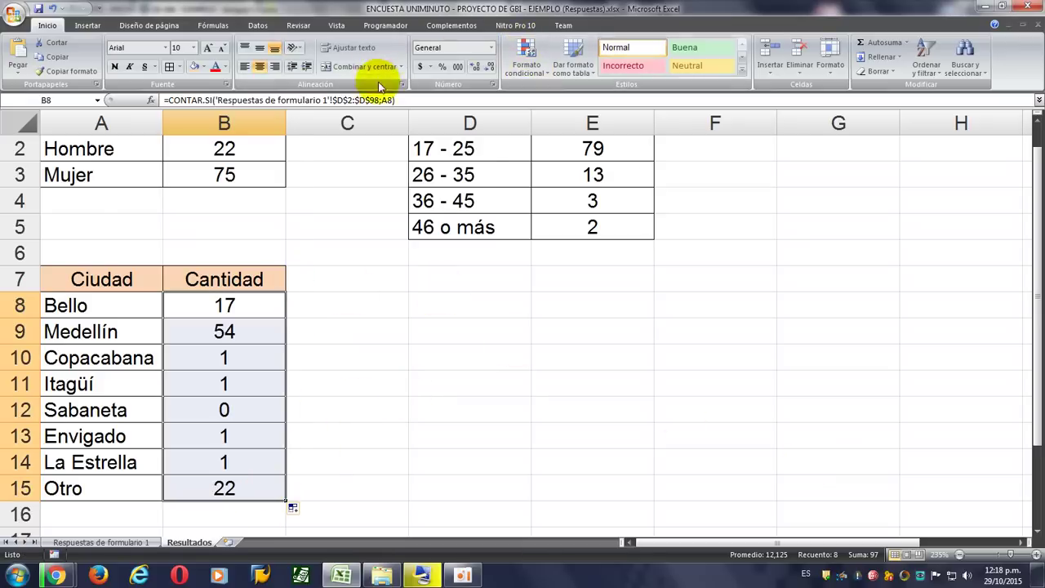
# Delete the entire Sabaneta row, row 12, from the Resultados sheet.
pyautogui.click(311, 407)
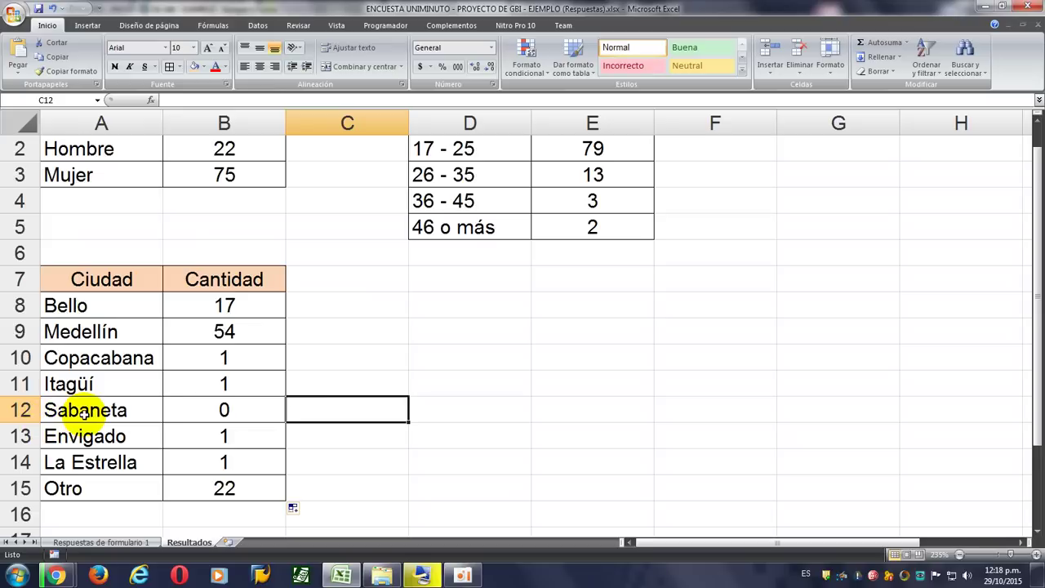
pyautogui.moveTo(85, 406); pyautogui.dragTo(198, 408)
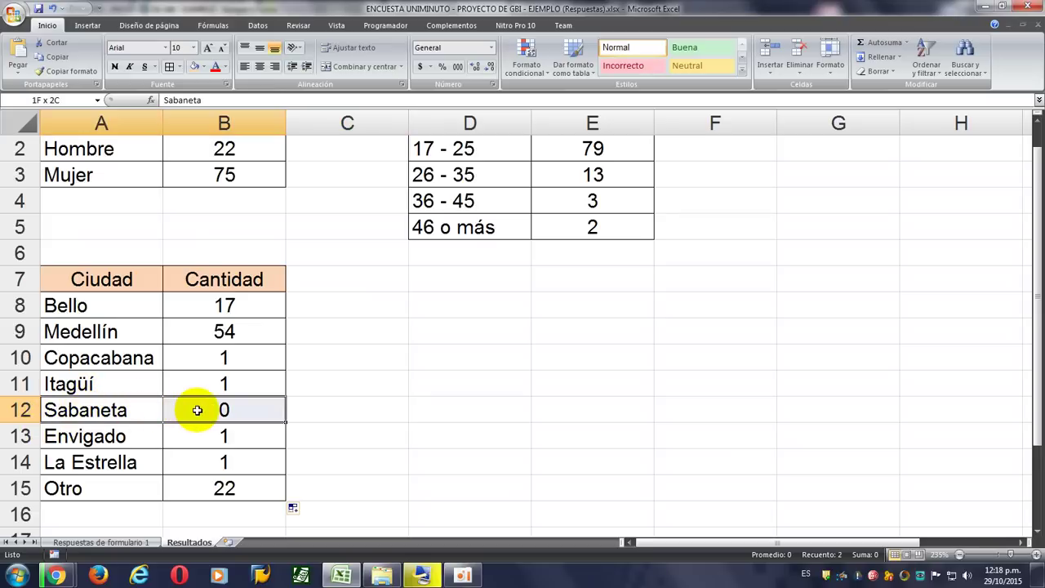
pyautogui.click(360, 420)
pyautogui.click(73, 412)
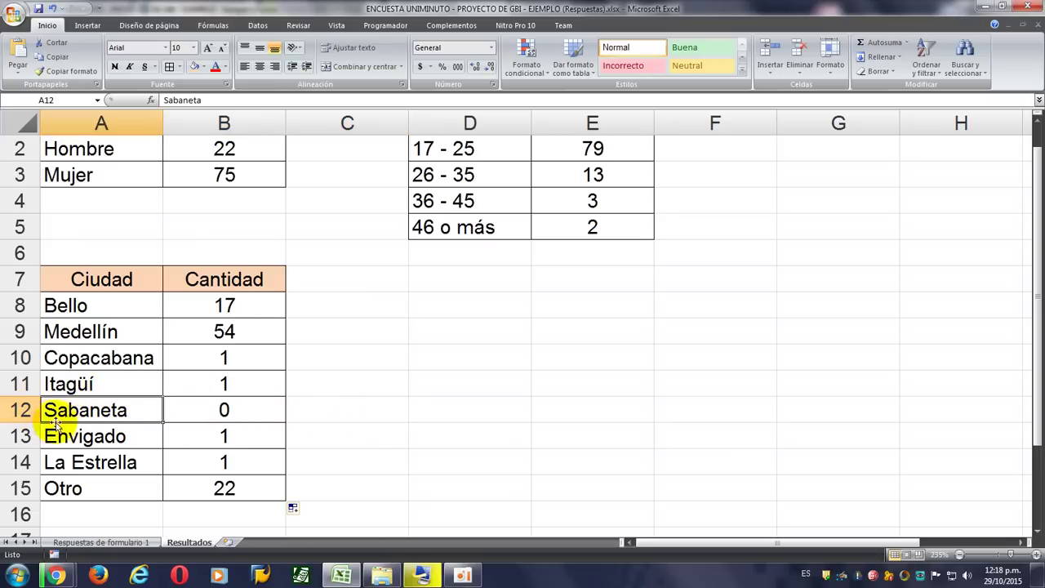
pyautogui.moveTo(65, 462); pyautogui.dragTo(66, 488)
pyautogui.click(6, 412)
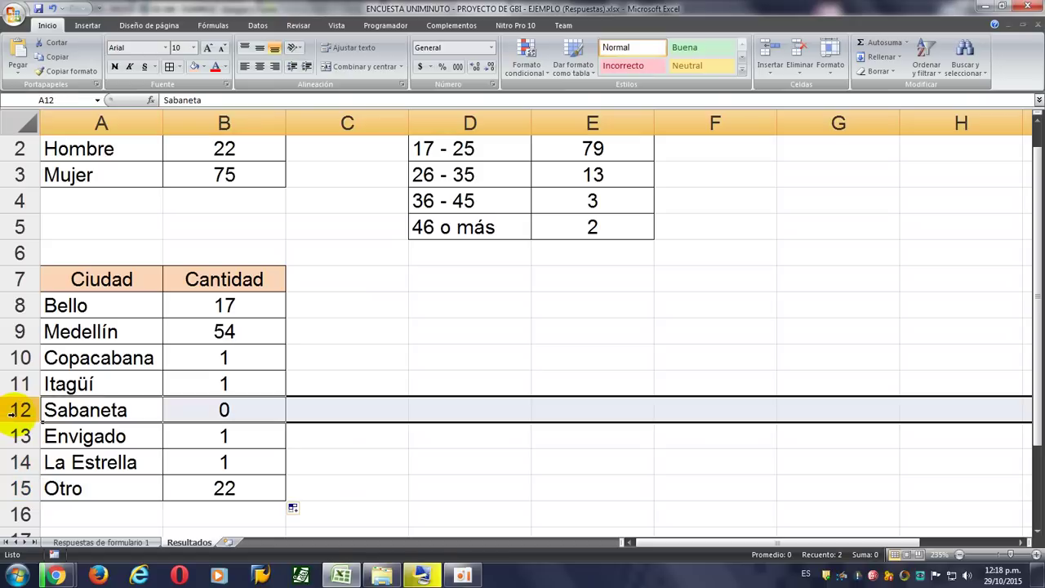
pyautogui.hotkey('ctrl', '-')
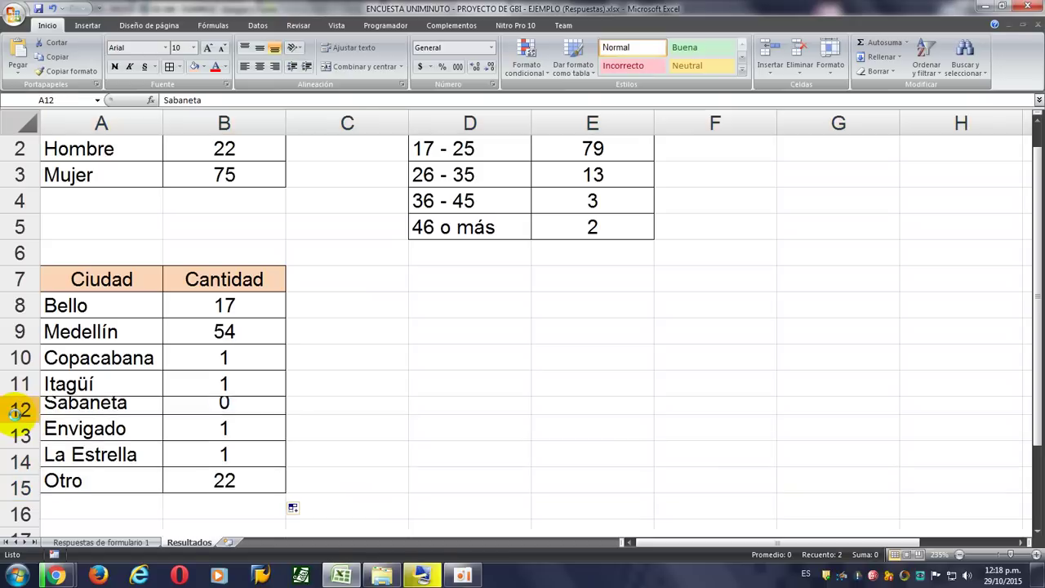
pyautogui.click(232, 425)
pyautogui.click(226, 464)
pyautogui.scroll(1, 386, 406)
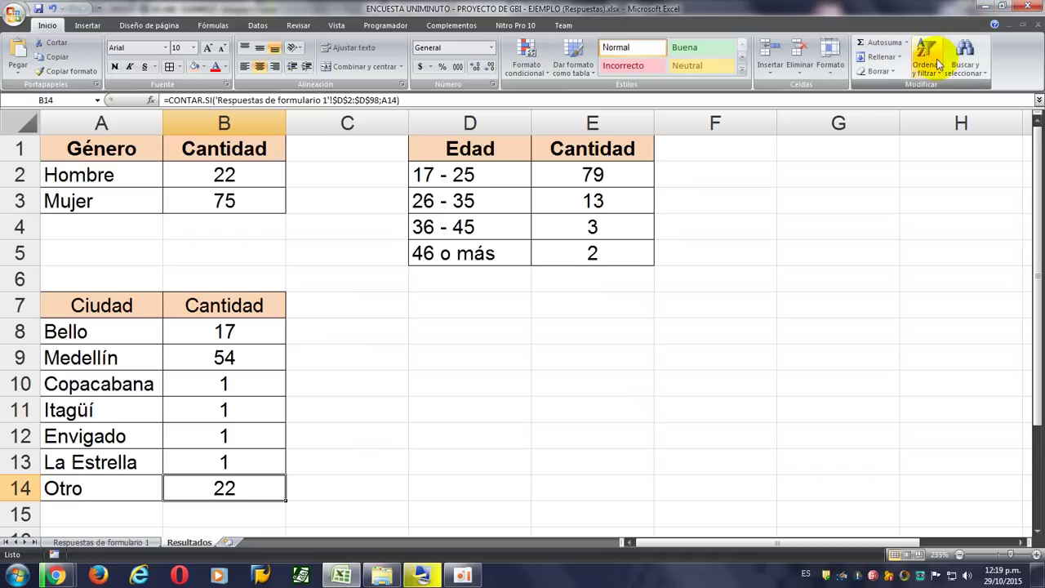
# Insert an exploded 3D pie chart from the gender table in A1:B3.
pyautogui.click(632, 322)
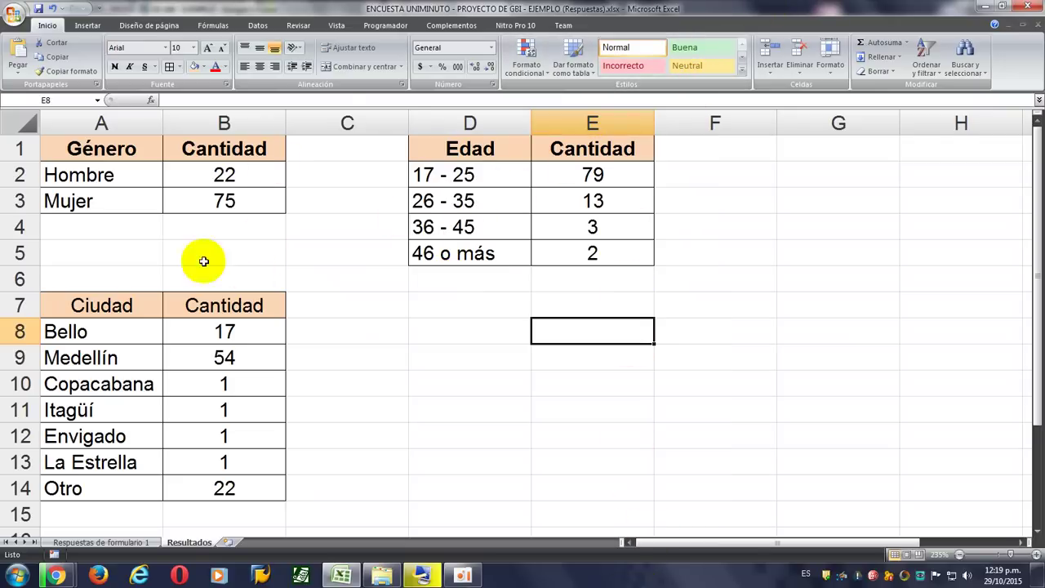
pyautogui.moveTo(50, 147); pyautogui.dragTo(241, 208)
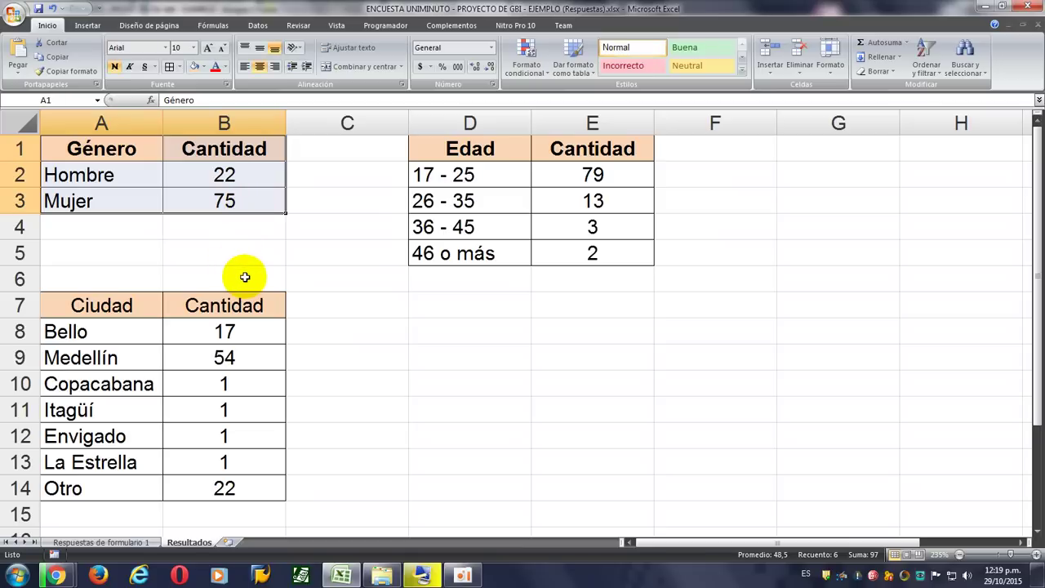
pyautogui.click(88, 25)
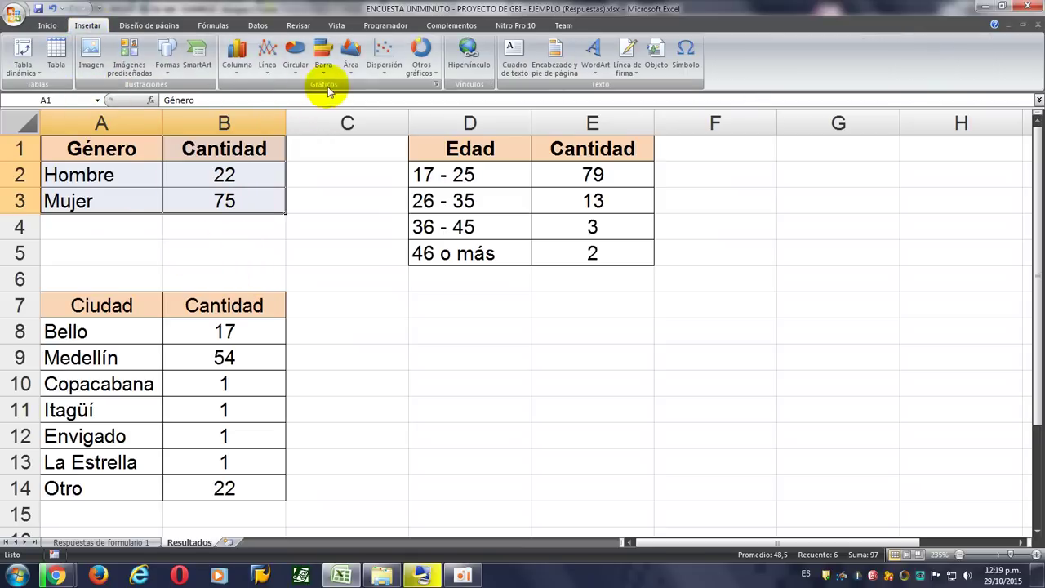
pyautogui.click(295, 72)
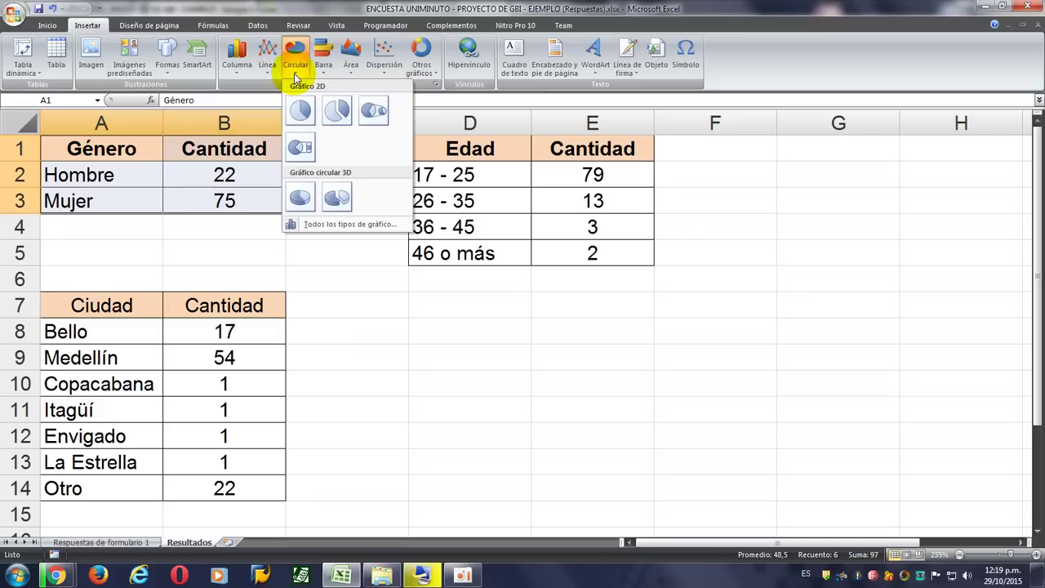
pyautogui.click(336, 200)
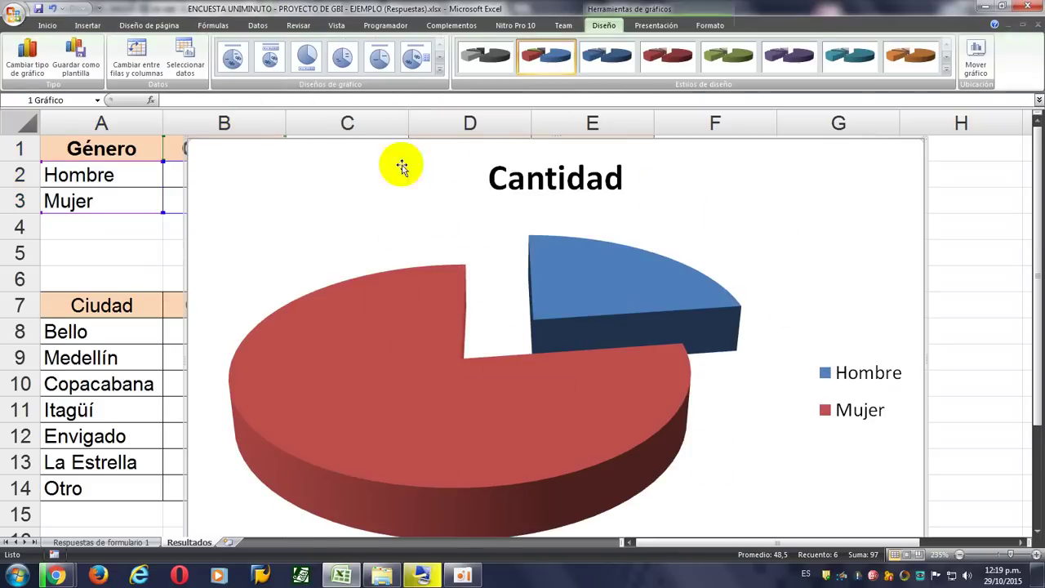
# Move the pie chart to a new sheet named Genero and apply the layout with percentage labels and the legend under the title.
pyautogui.click(977, 50)
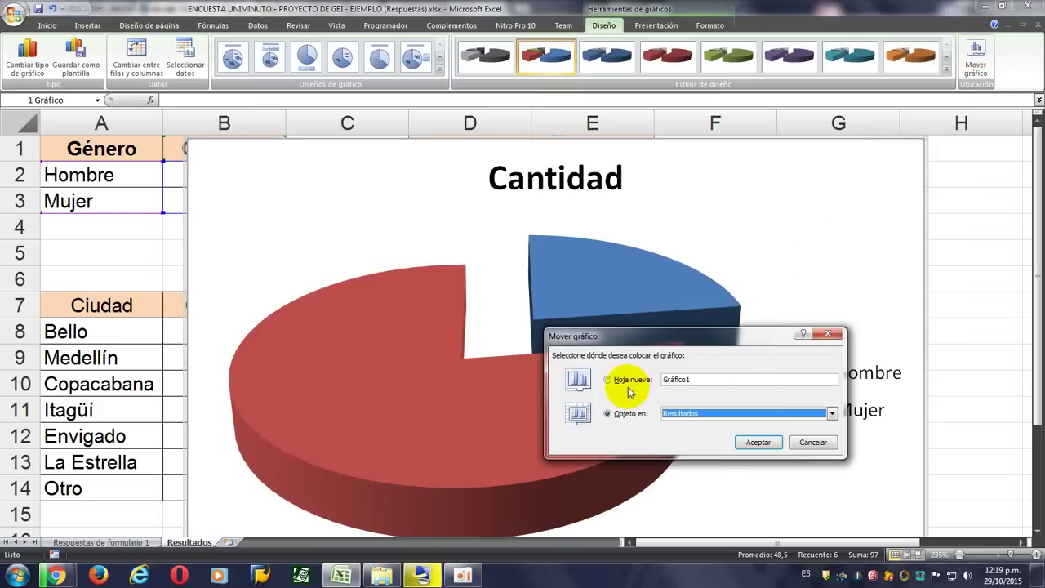
pyautogui.click(634, 382)
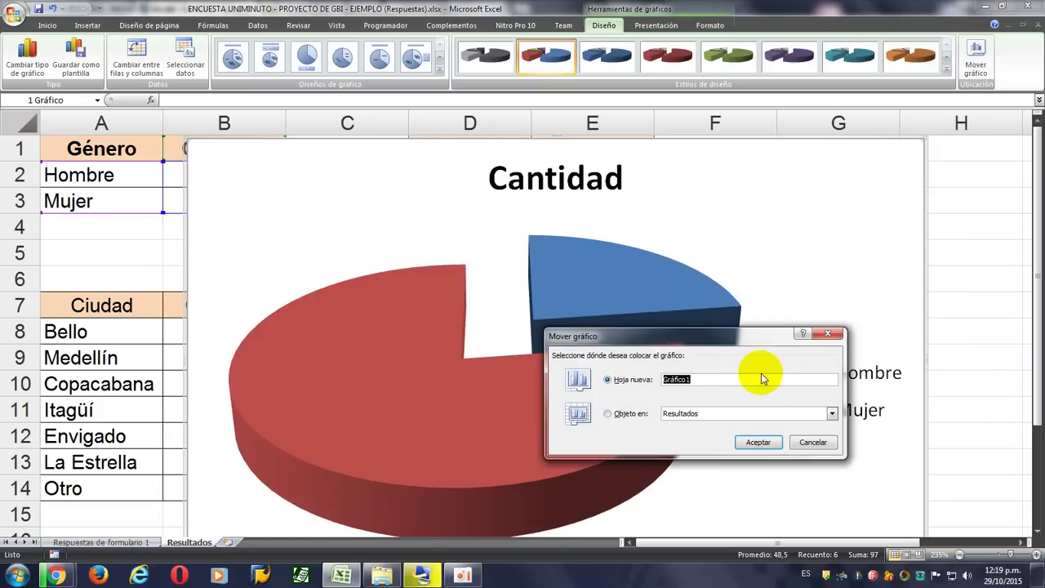
pyautogui.write('Genero')
pyautogui.click(761, 441)
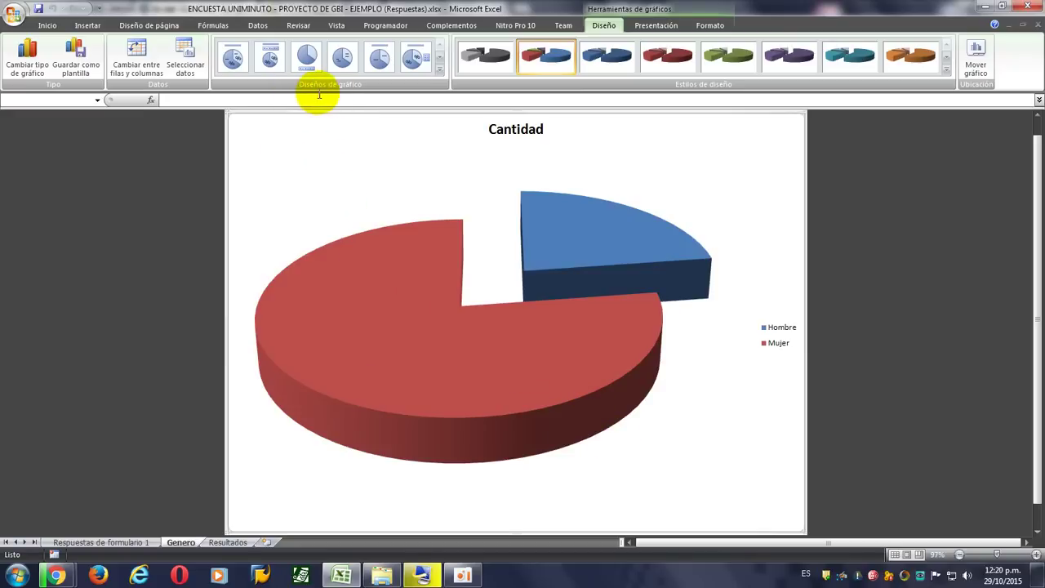
pyautogui.click(270, 58)
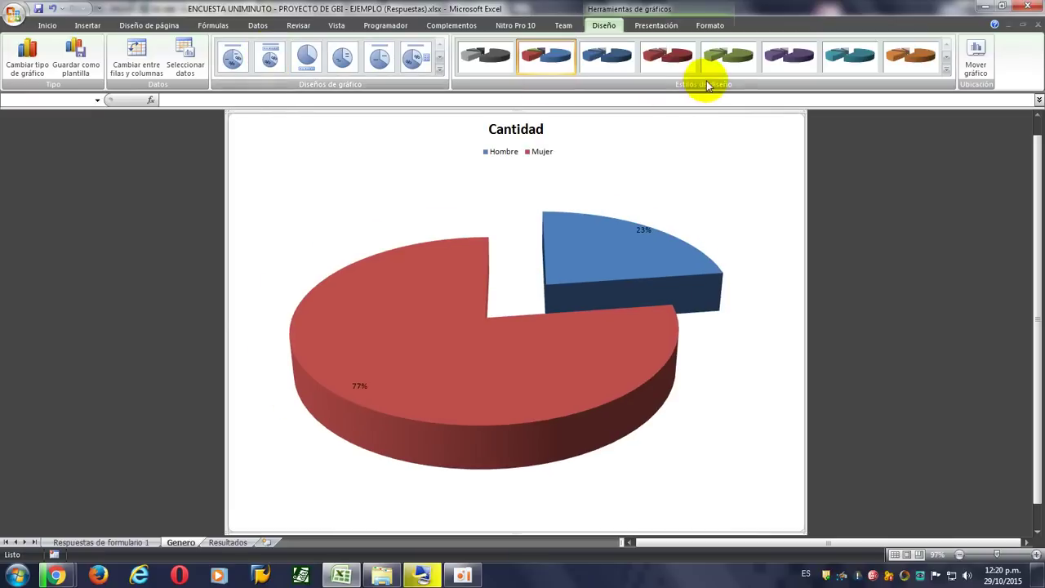
# Try orange, red, red-and-blue and gray chart styles on the gender pie chart.
pyautogui.click(947, 71)
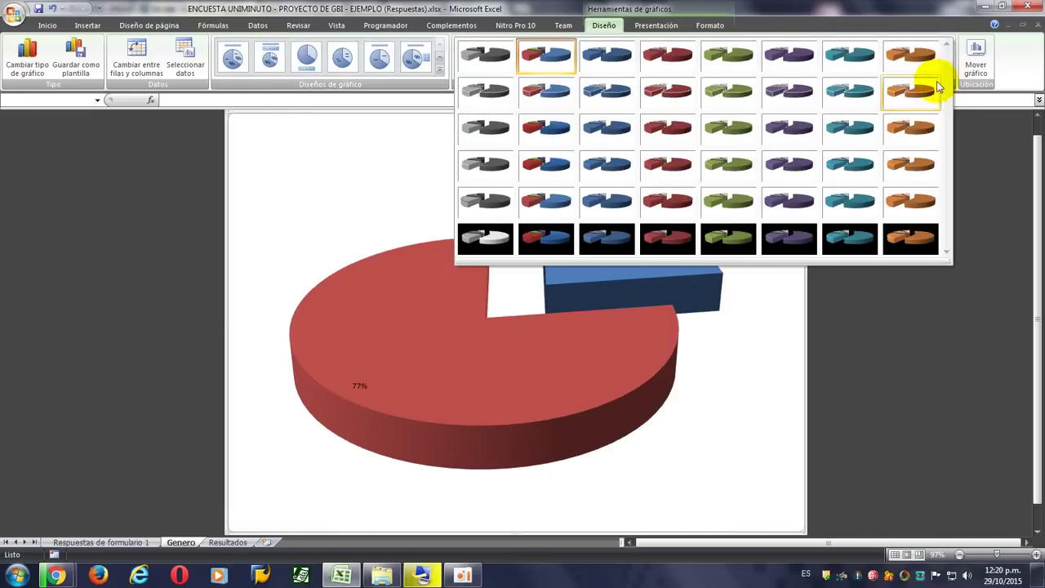
pyautogui.click(910, 116)
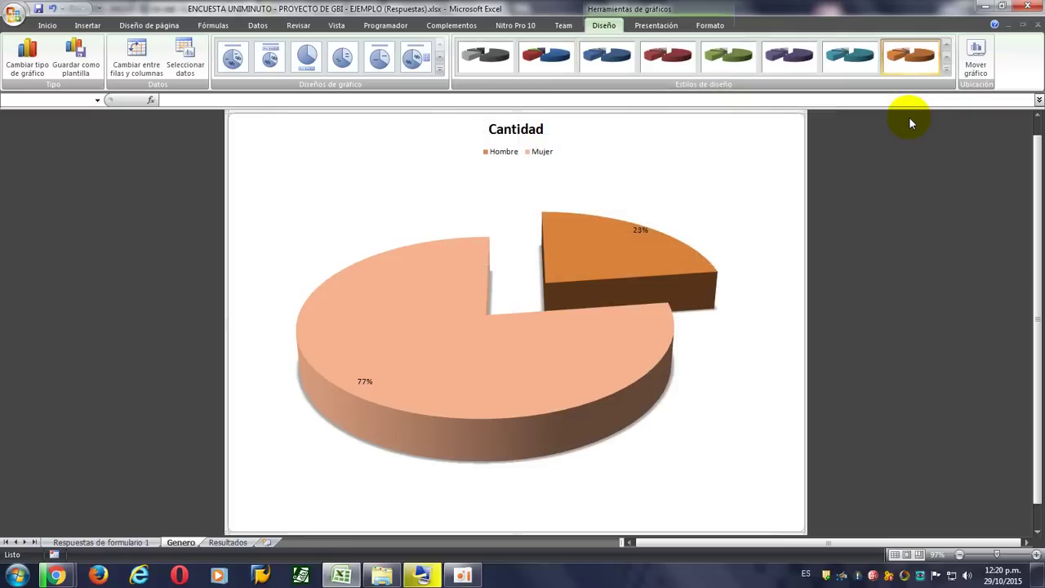
pyautogui.click(945, 71)
pyautogui.click(684, 159)
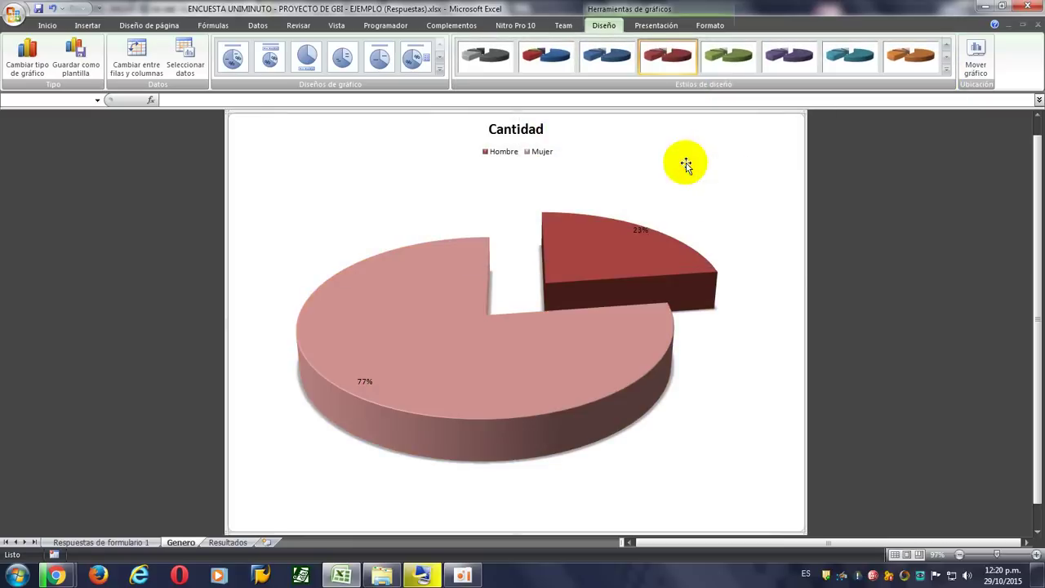
pyautogui.click(945, 71)
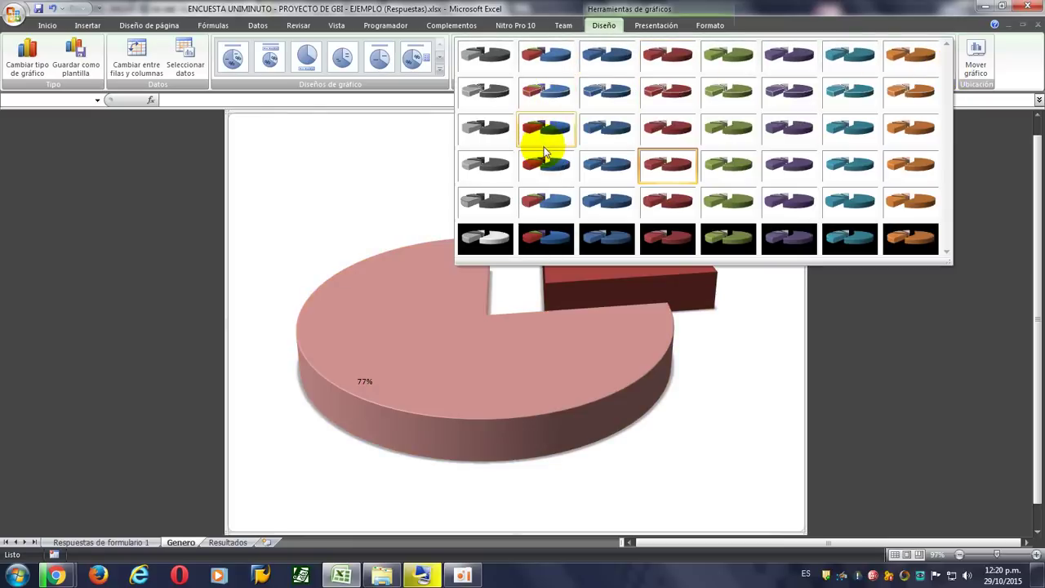
pyautogui.click(547, 95)
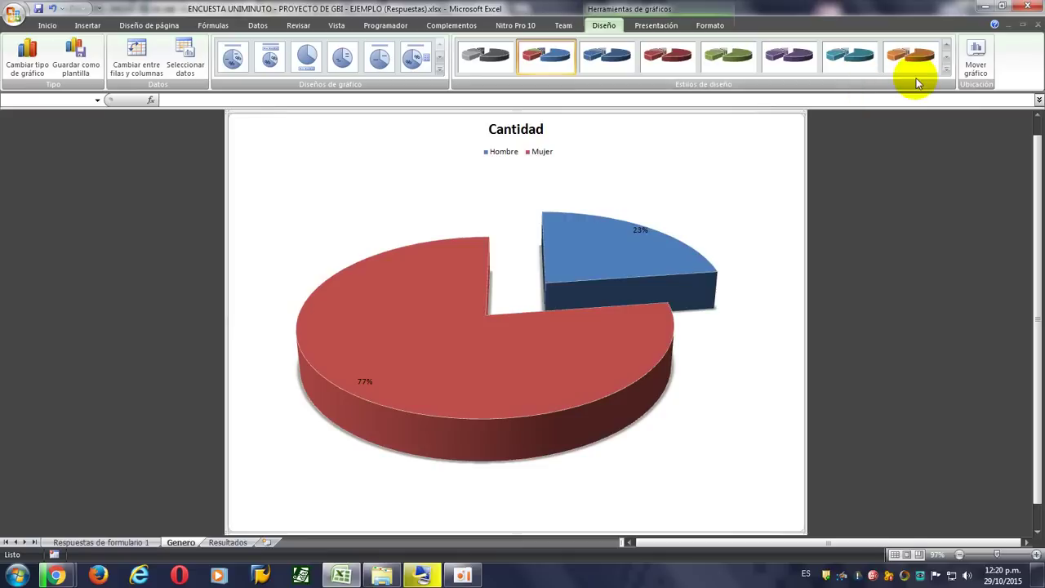
pyautogui.click(947, 71)
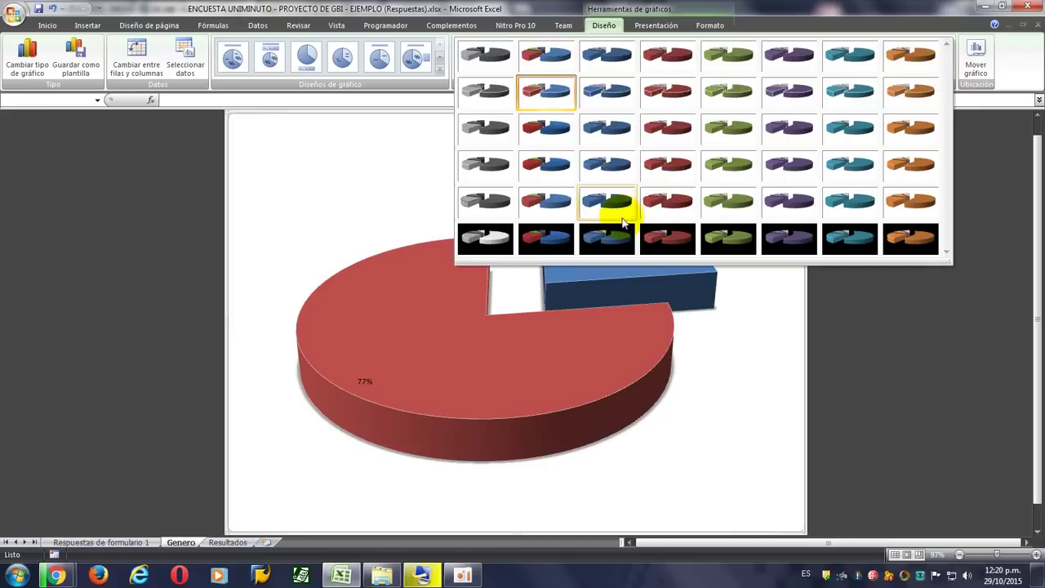
pyautogui.click(478, 204)
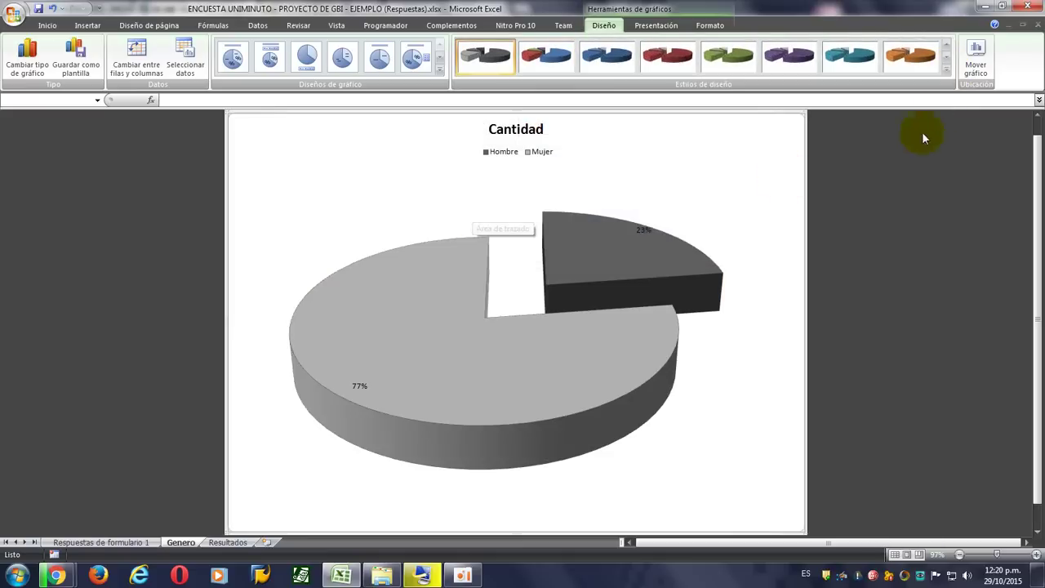
# Apply the purple chart style from the third row of styles to the gender pie chart.
pyautogui.click(946, 71)
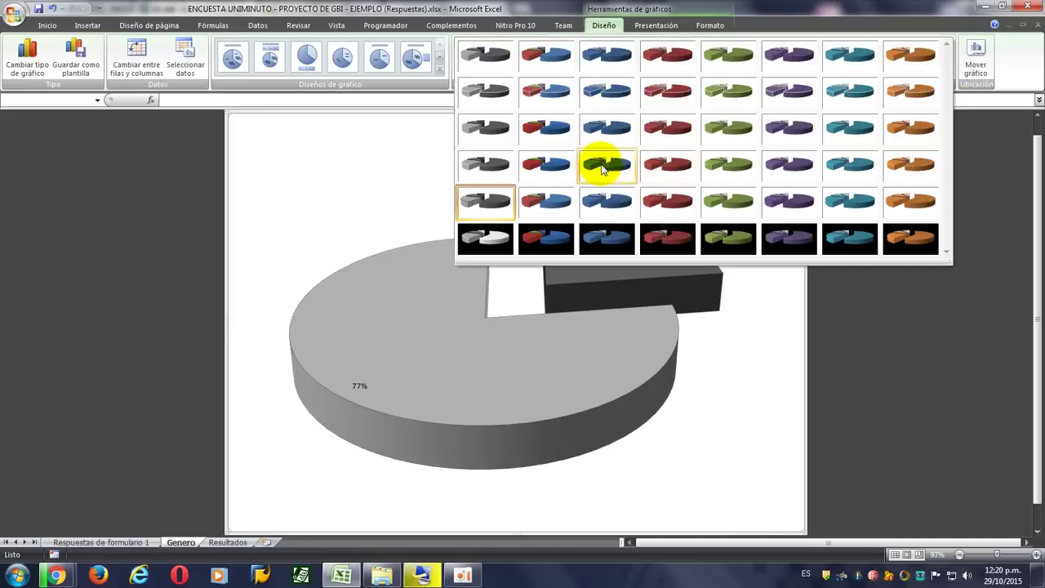
pyautogui.click(797, 127)
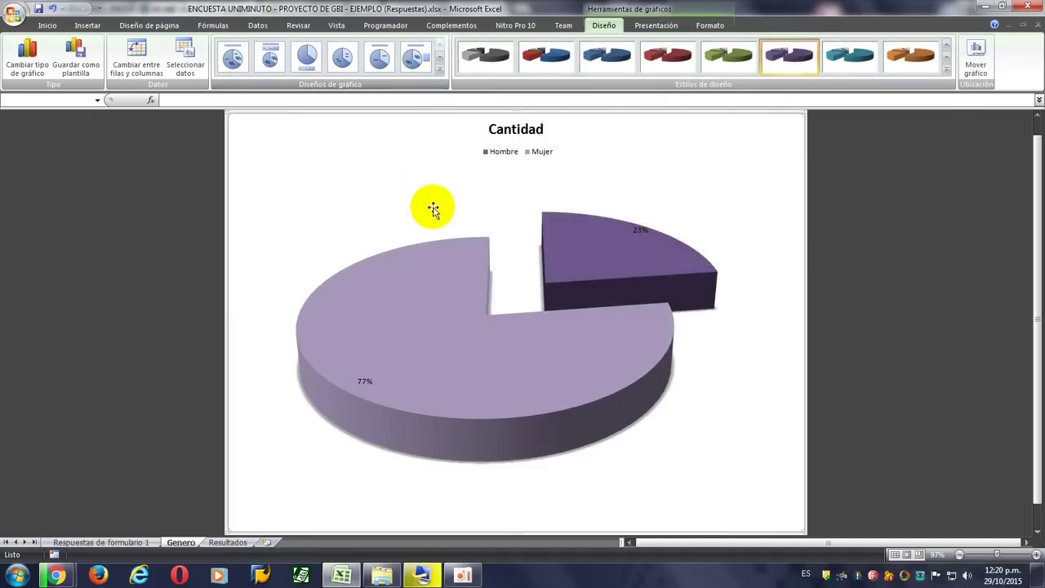
# Set the pie chart's percentage labels to 28 pt bold.
pyautogui.click(637, 232)
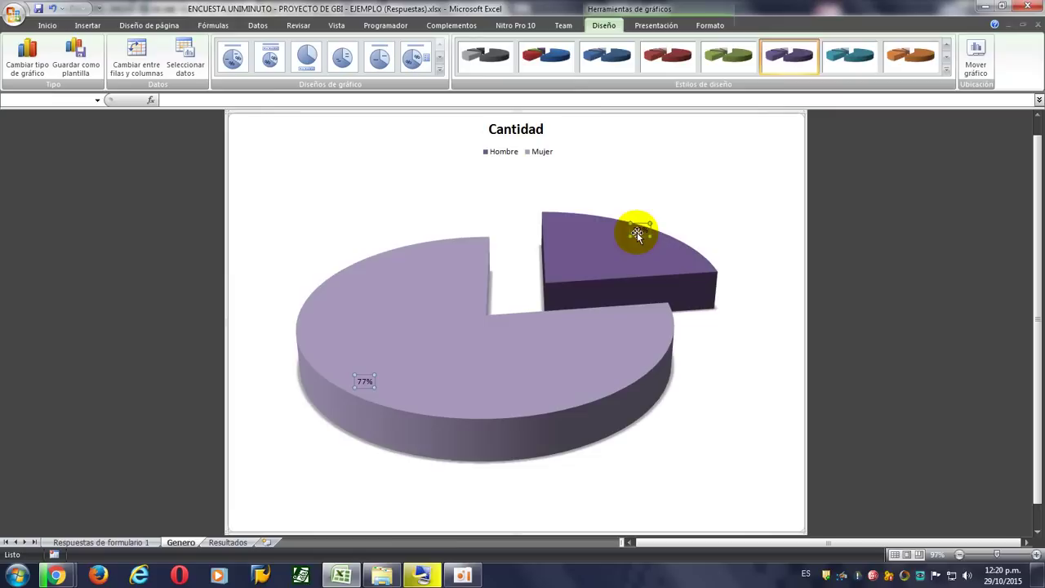
pyautogui.click(45, 26)
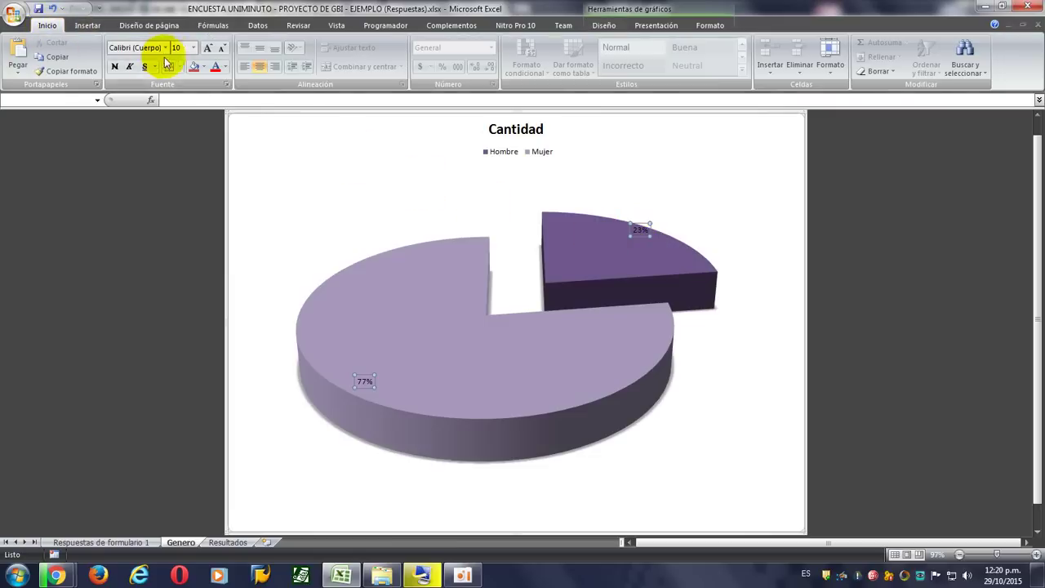
pyautogui.click(194, 48)
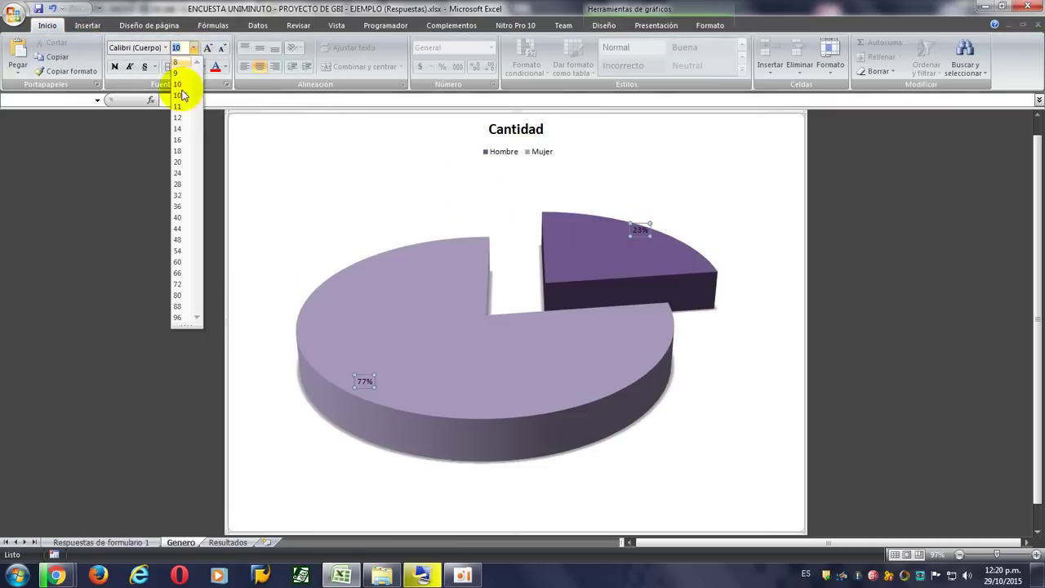
pyautogui.click(180, 184)
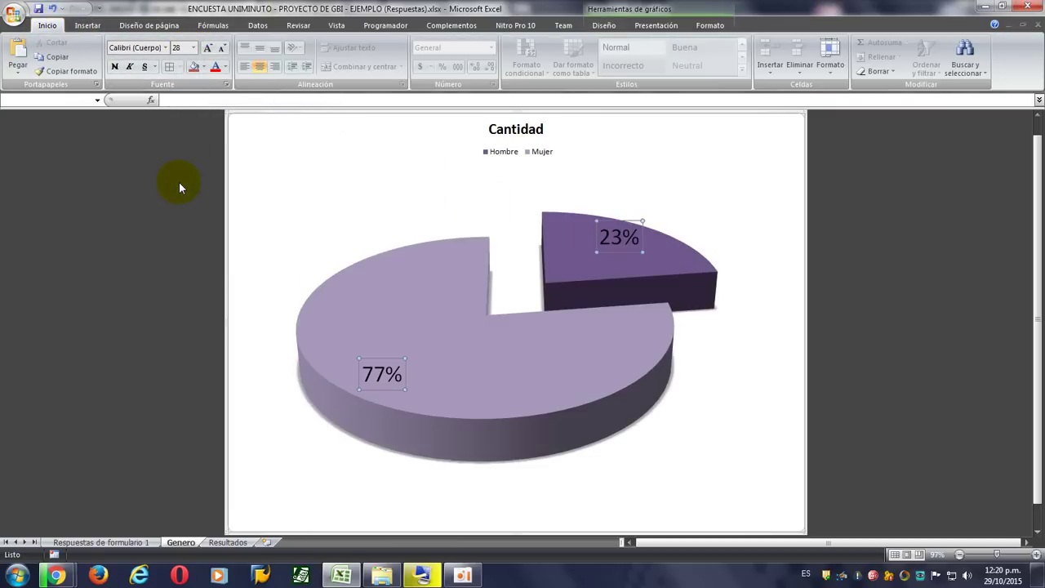
pyautogui.click(114, 66)
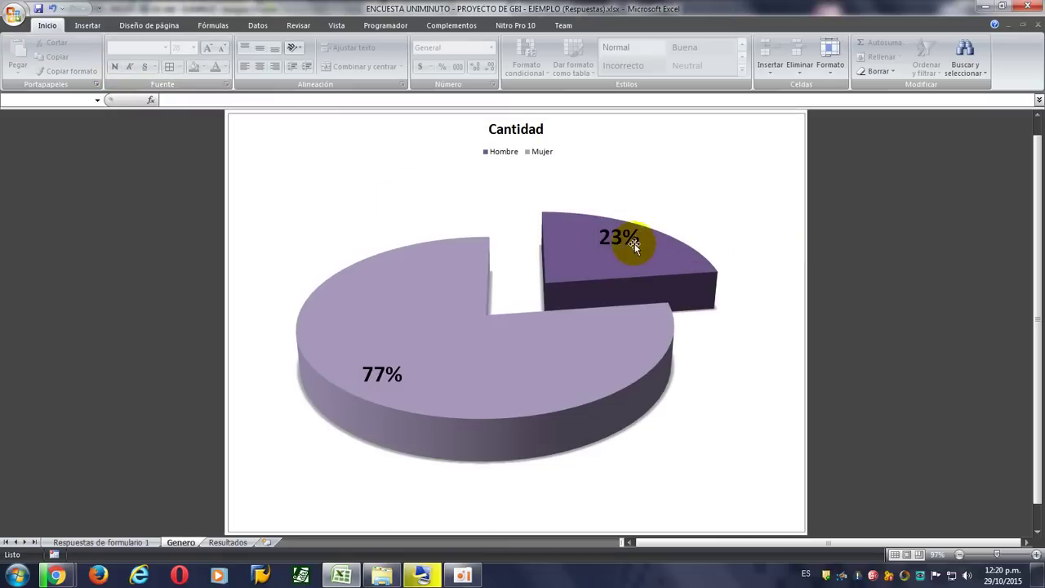